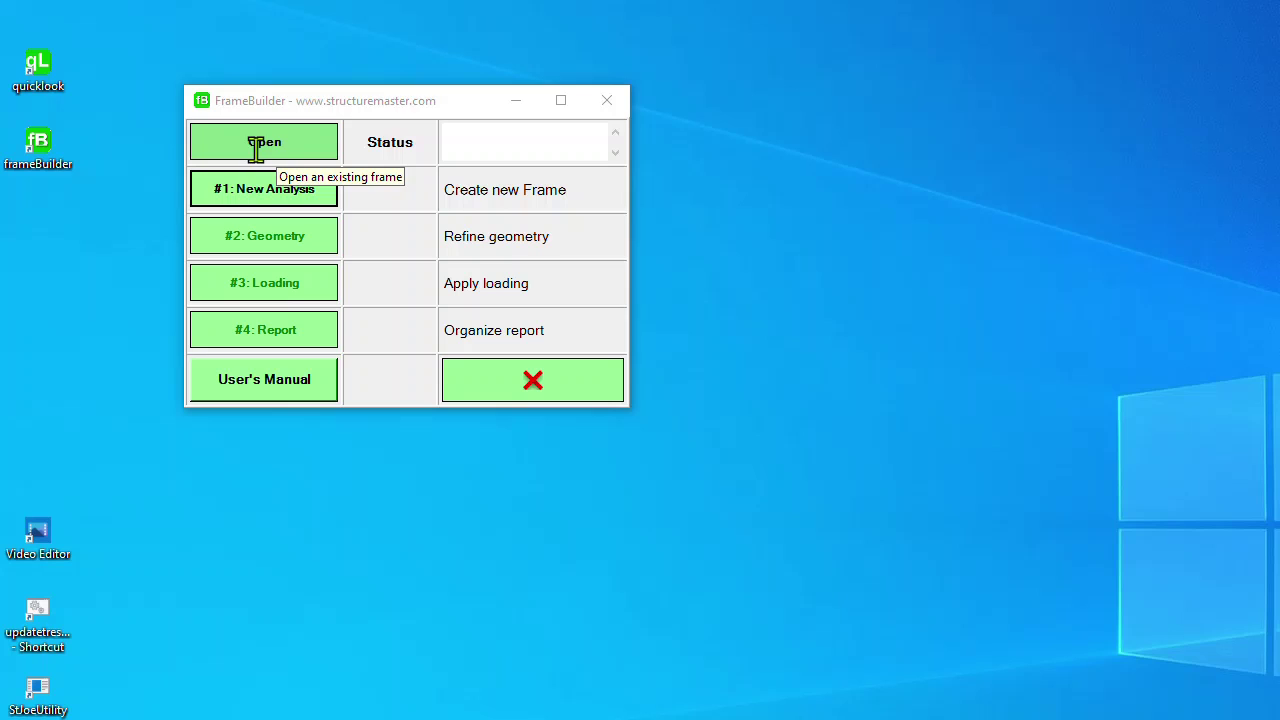
- Open the HallWay_G0 frame file from the 3DF_42J_HallWay folder of the Frame samples
left_click(257, 148)
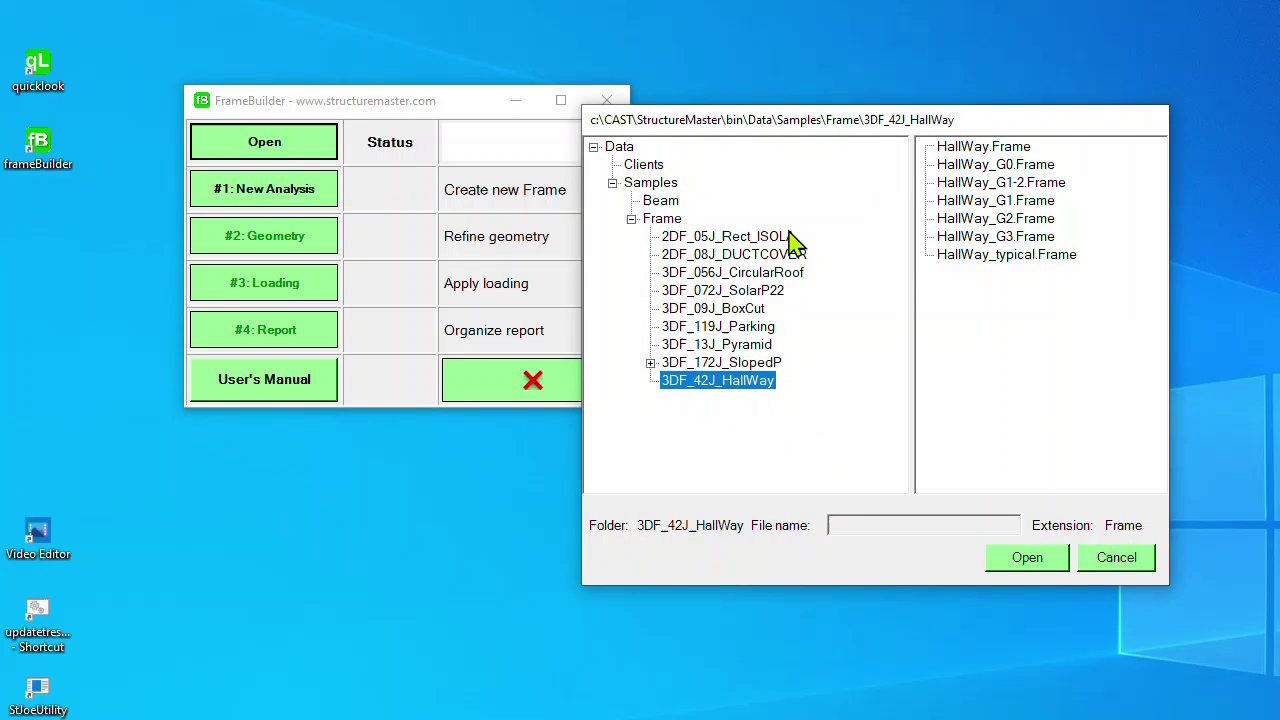
left_click(986, 172)
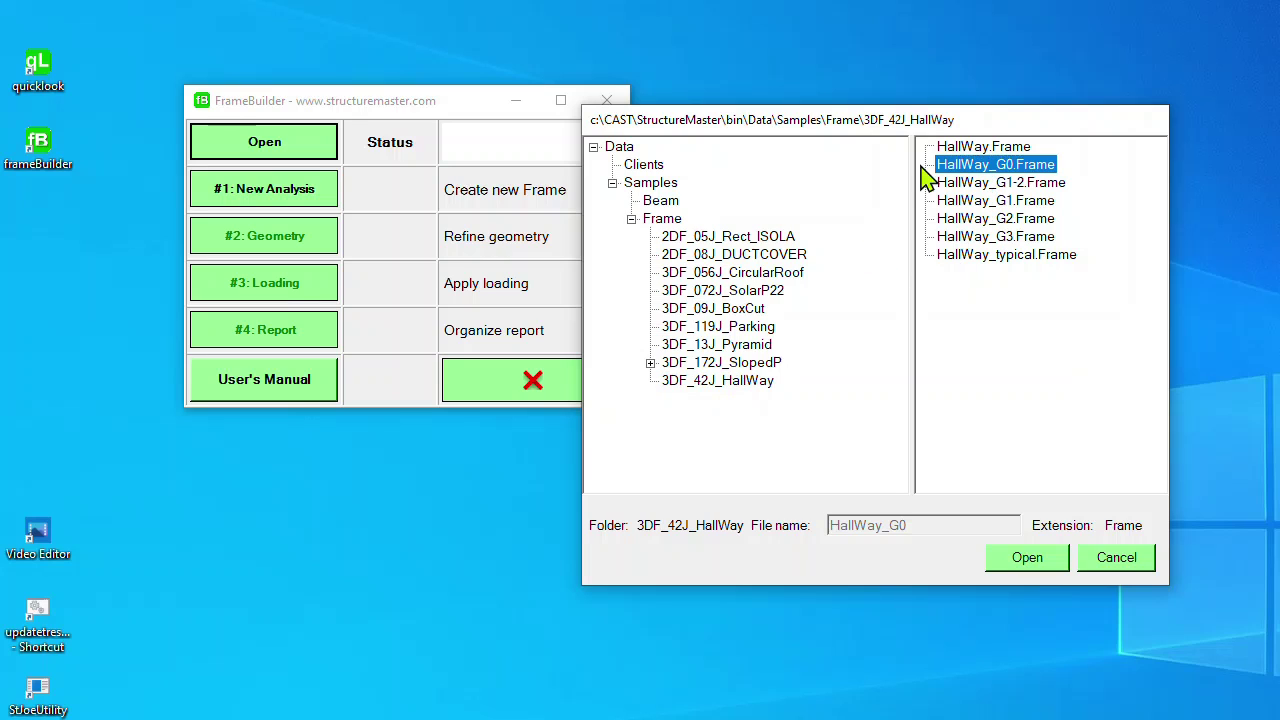
left_click(660, 186)
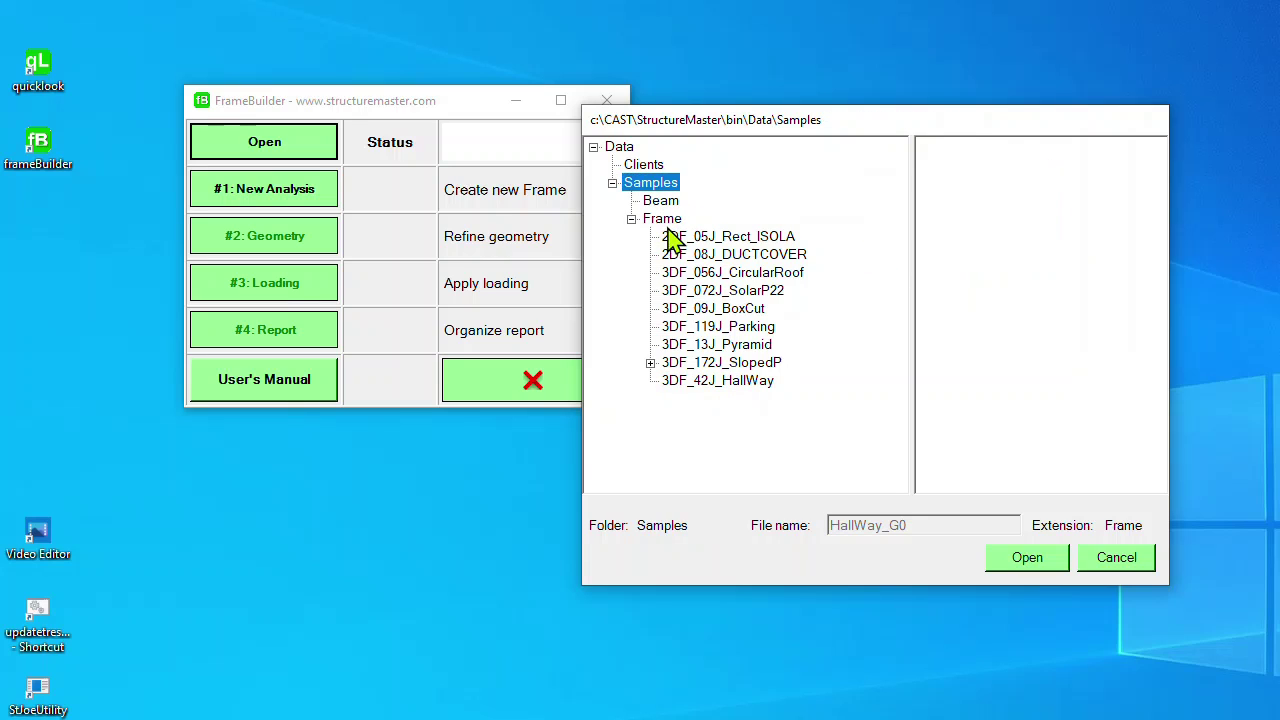
left_click(667, 220)
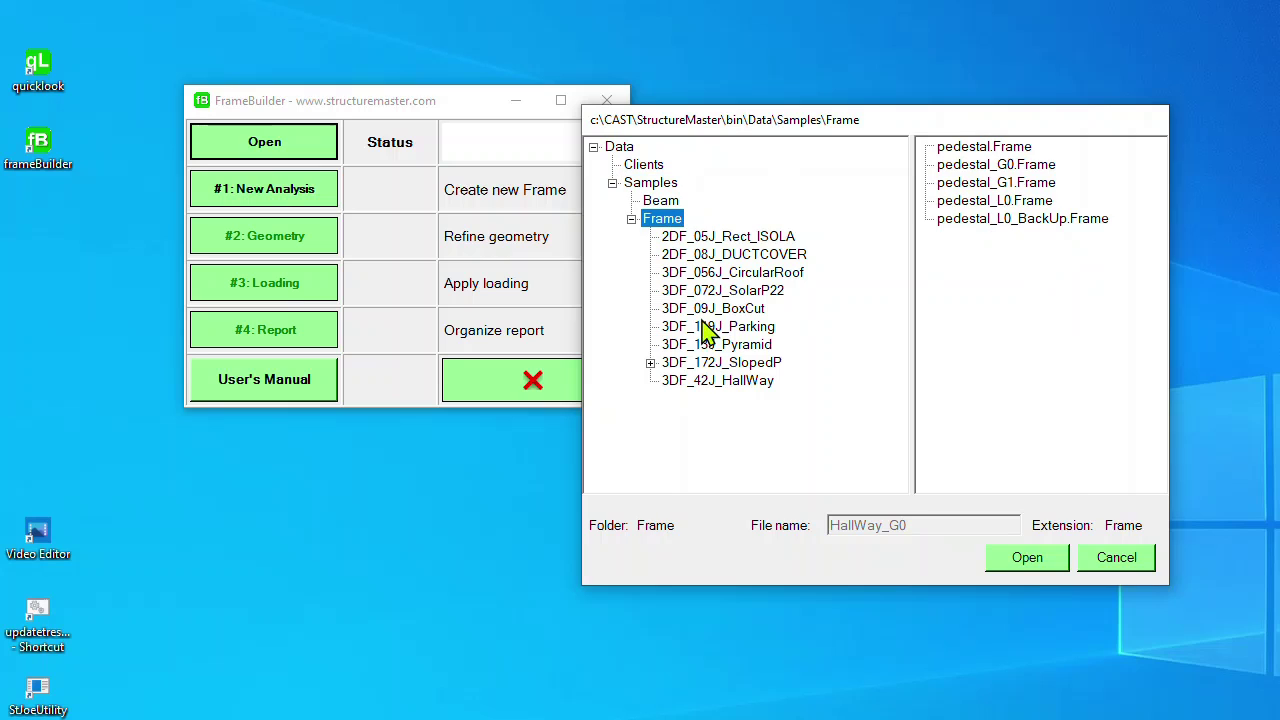
left_click(727, 390)
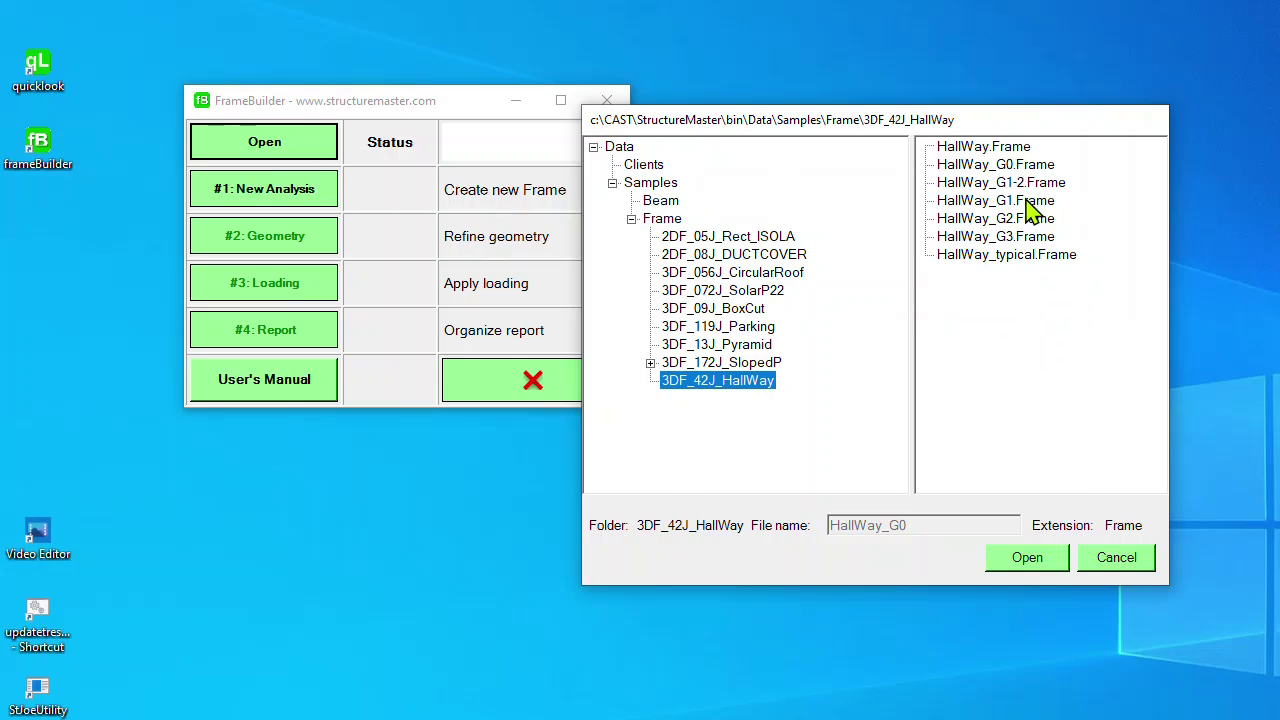
left_click(1028, 167)
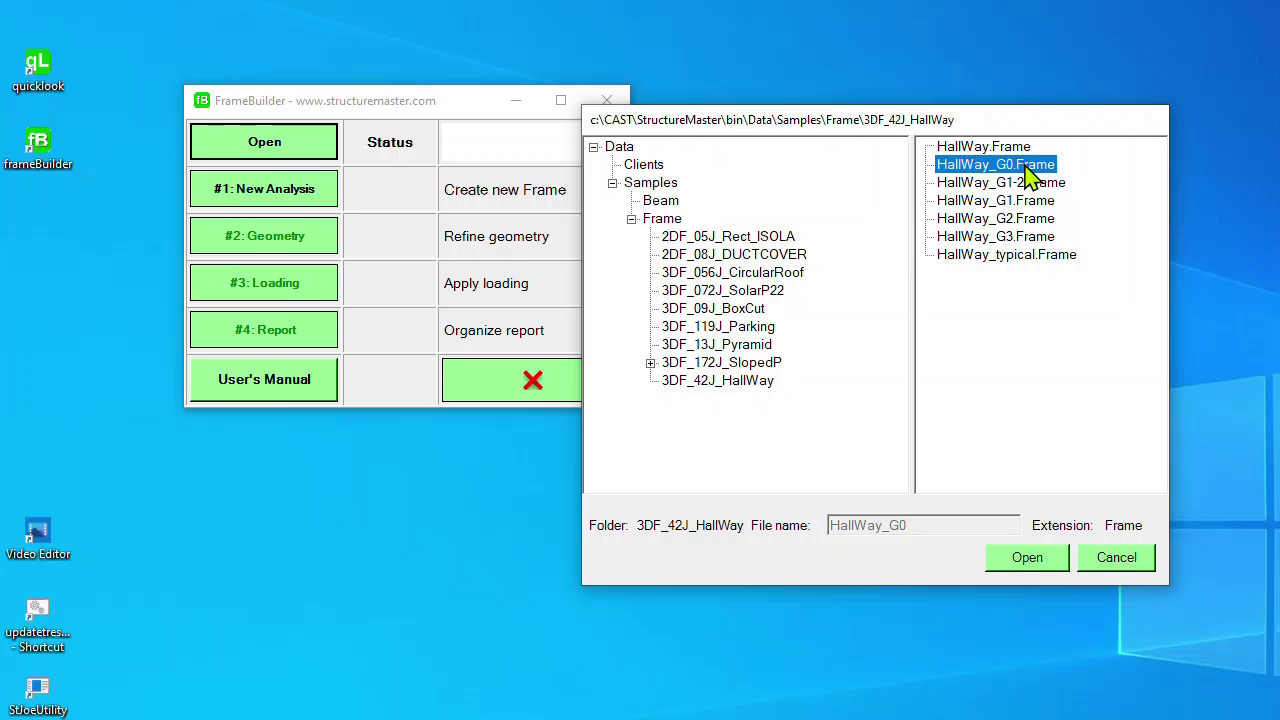
left_click(1030, 556)
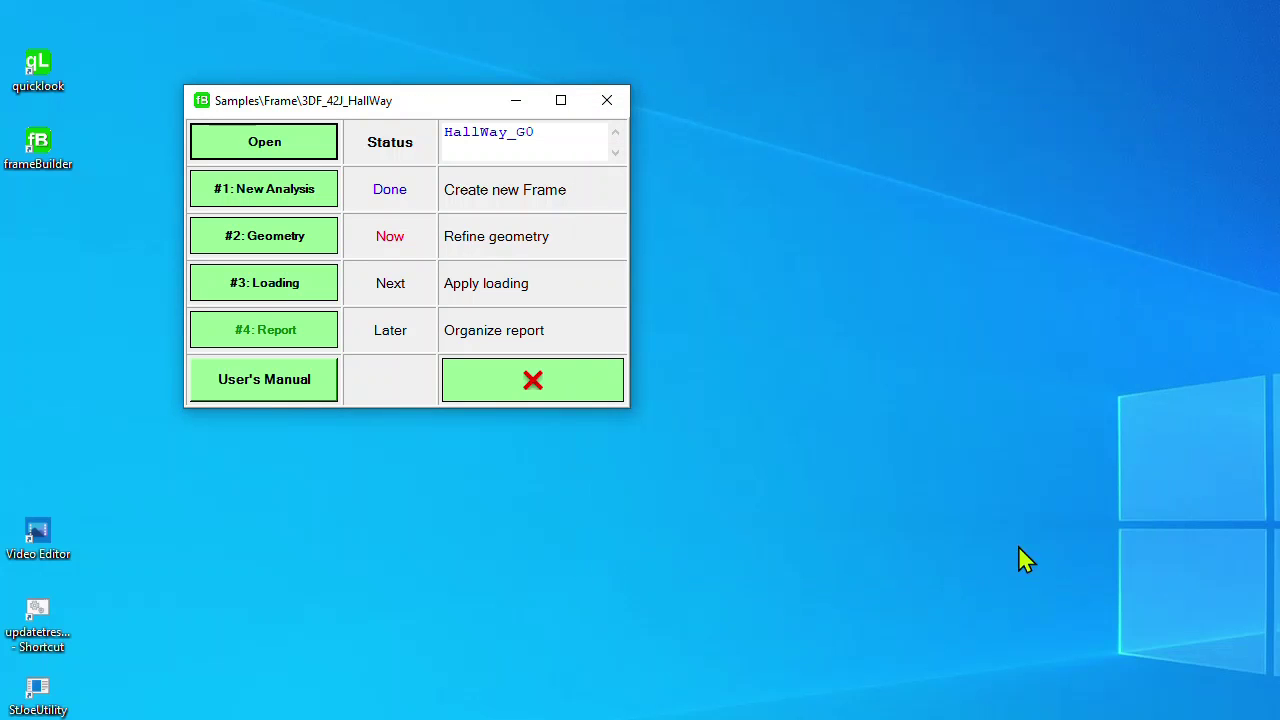
- Start refining the frame's geometry and set the graphic resolution to 600, with the editor window placed so the whole frame shows
left_click(318, 237)
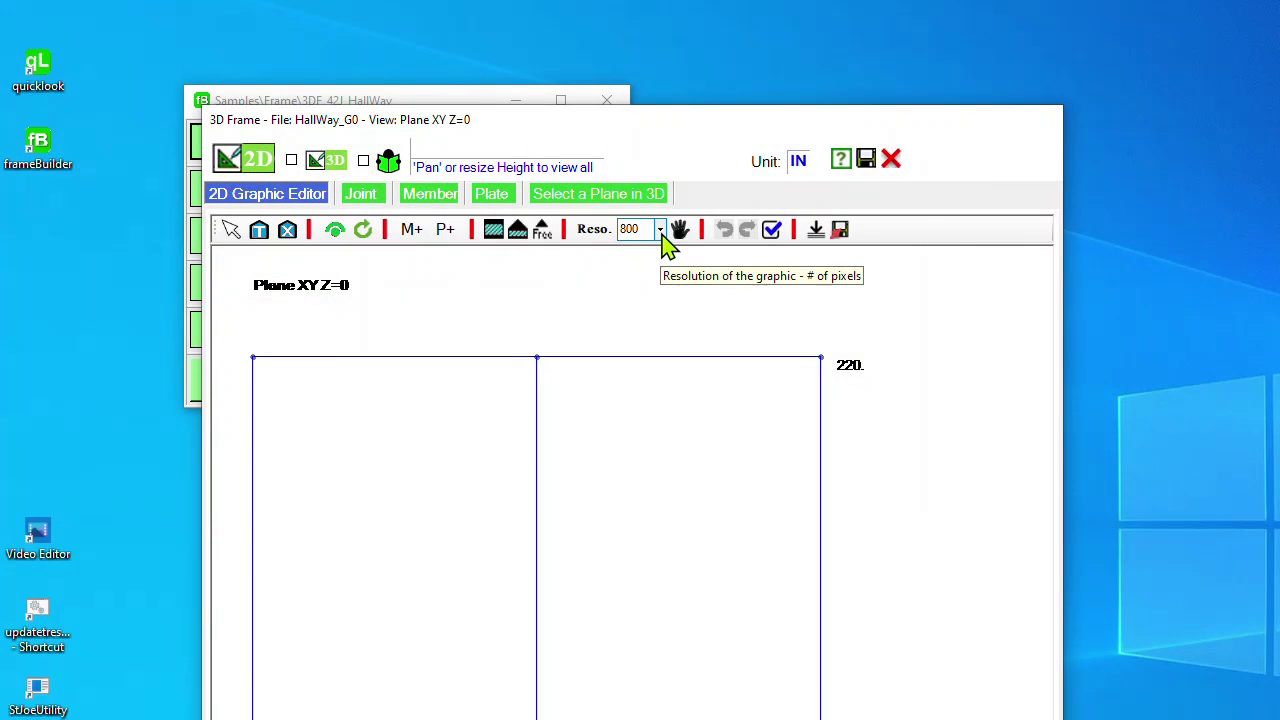
left_click(661, 232)
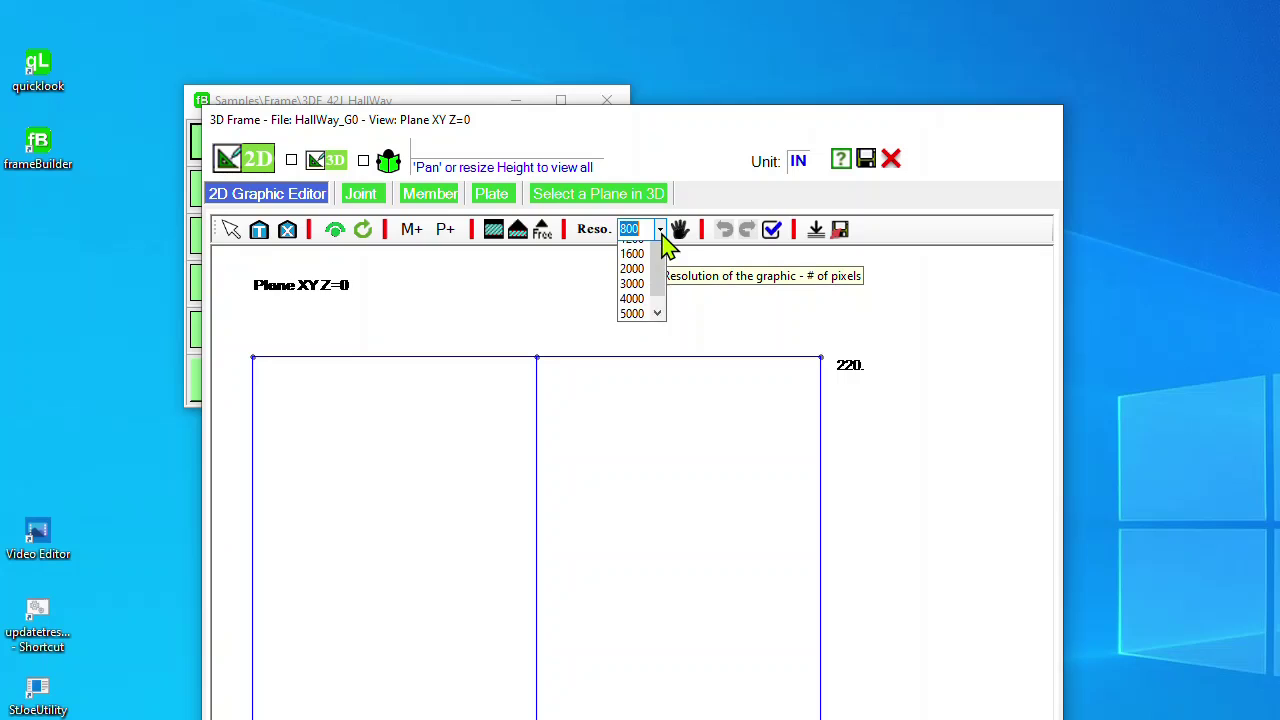
left_click(630, 265)
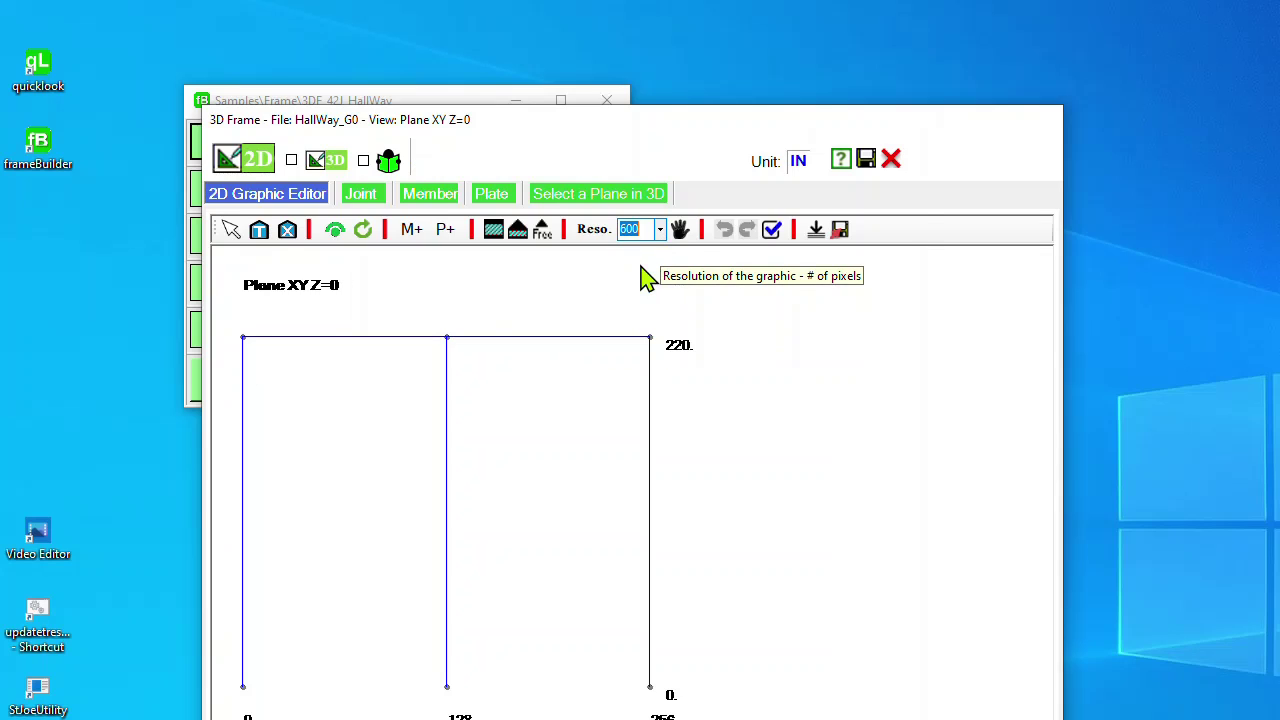
left_click_drag(663, 128, 680, 14)
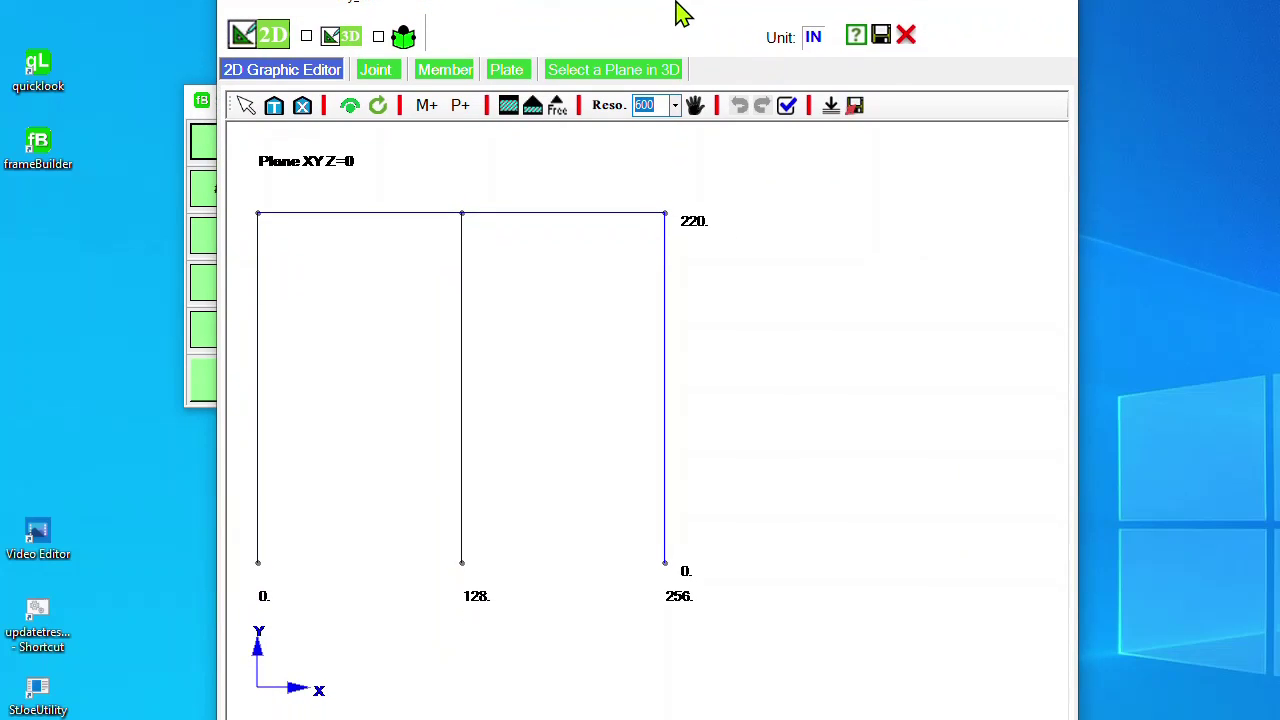
left_click_drag(677, 3, 699, 3)
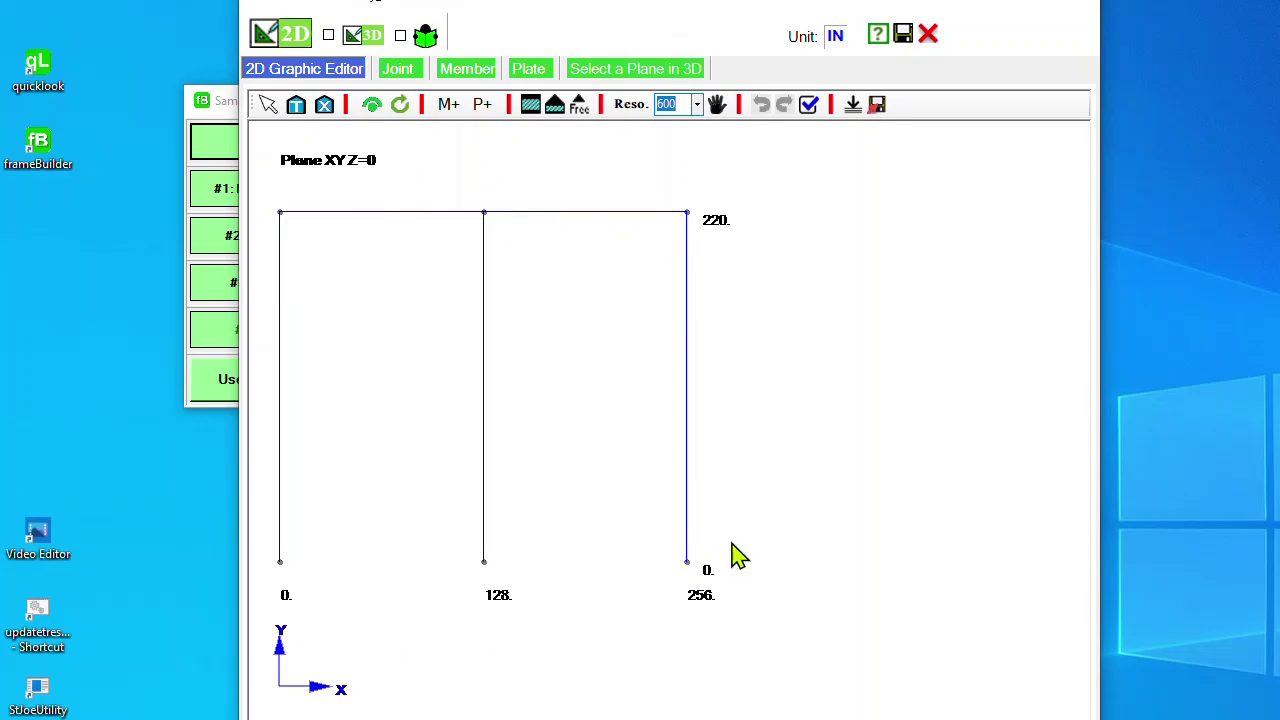
- Display the joint numbers and member numbers on the 2D frame drawing
left_click(372, 106)
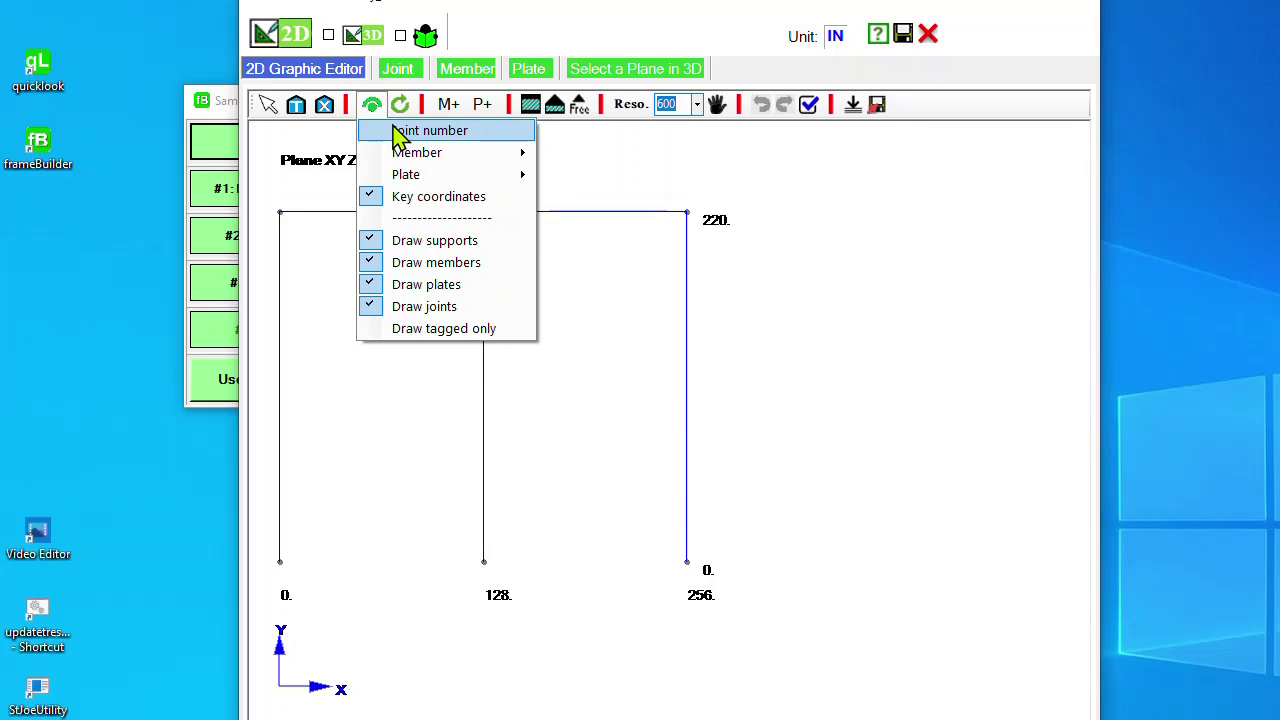
left_click(395, 130)
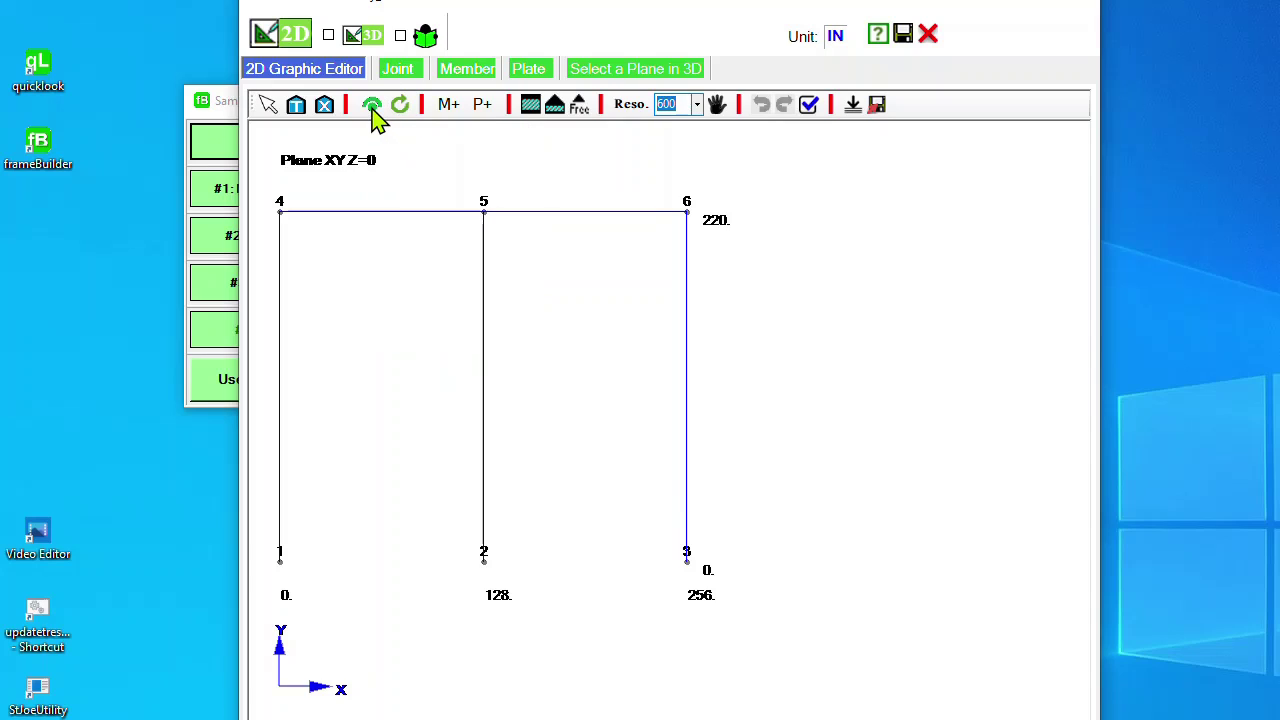
left_click(373, 110)
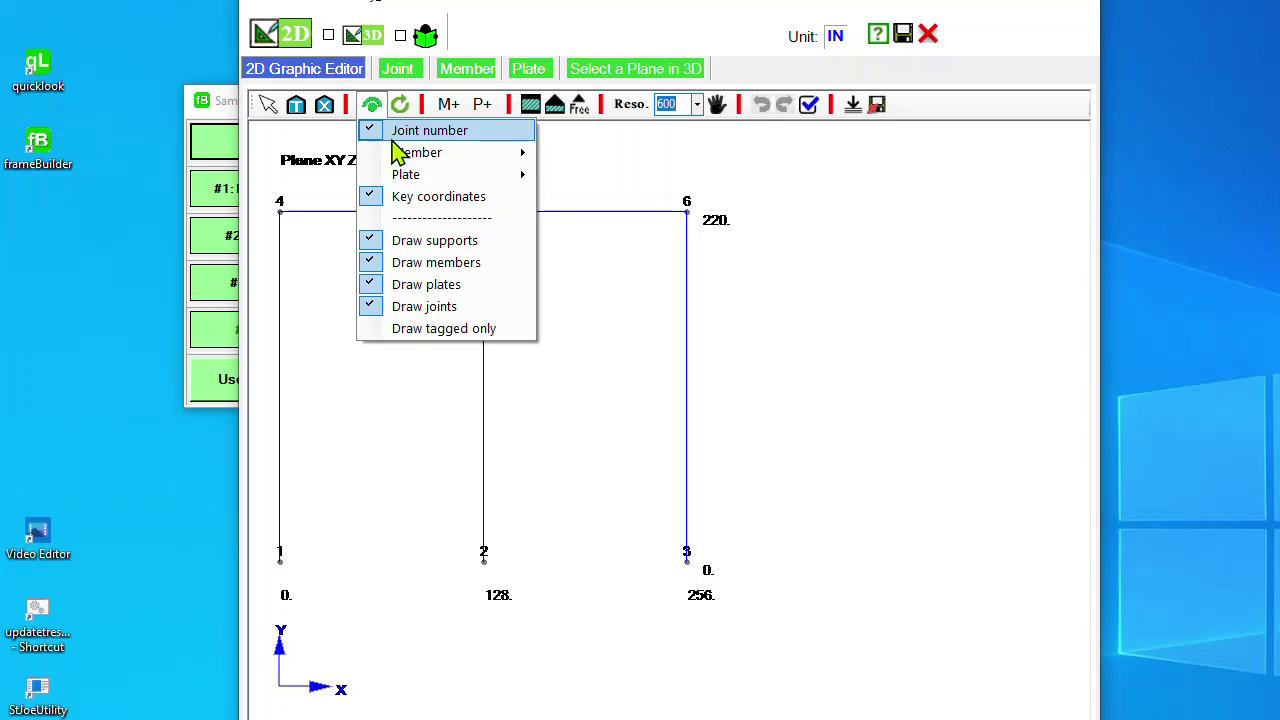
mouse_move(400, 158)
left_click(617, 162)
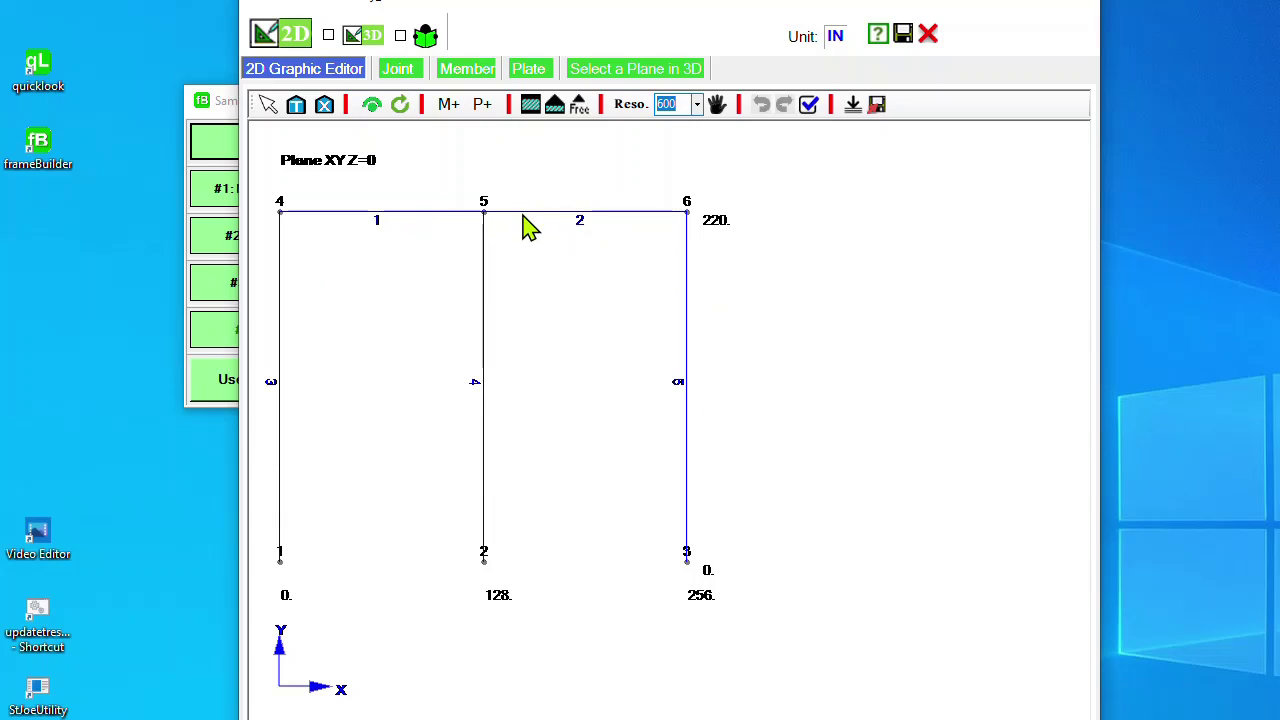
- Assign fixed supports to joints 1 and 3 at the bases of the two outer columns
left_click(530, 106)
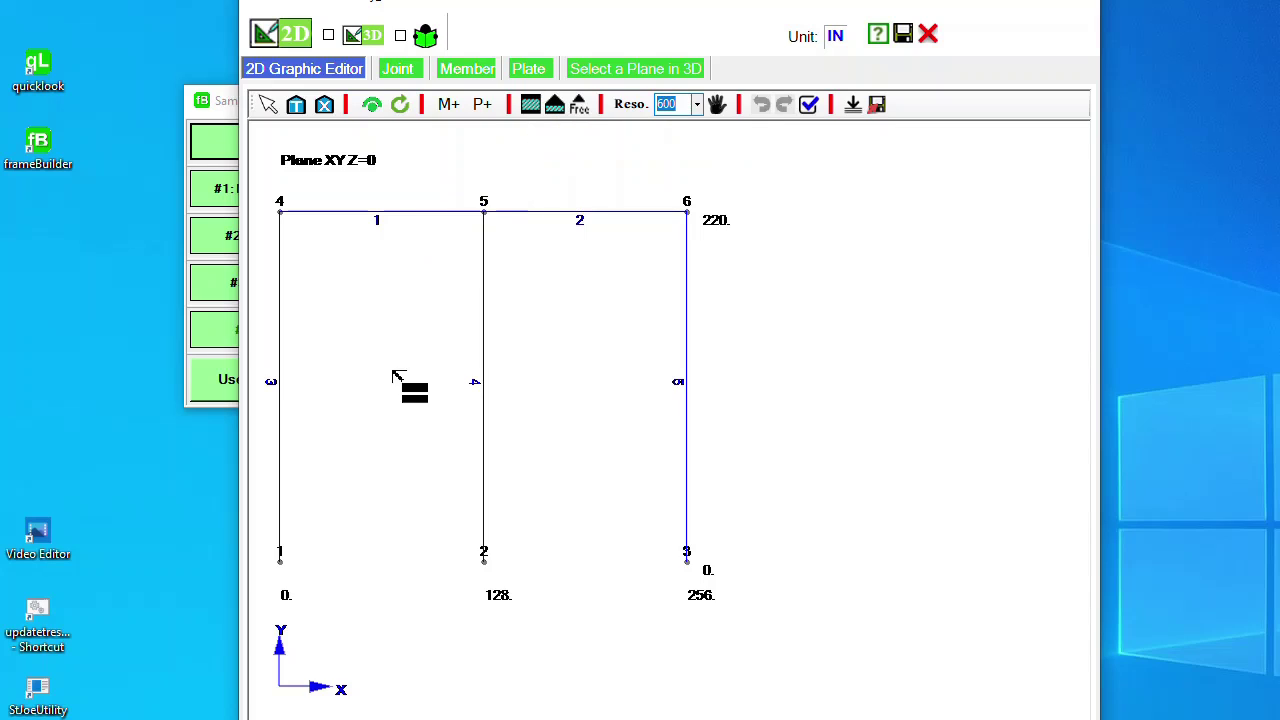
left_click(280, 563)
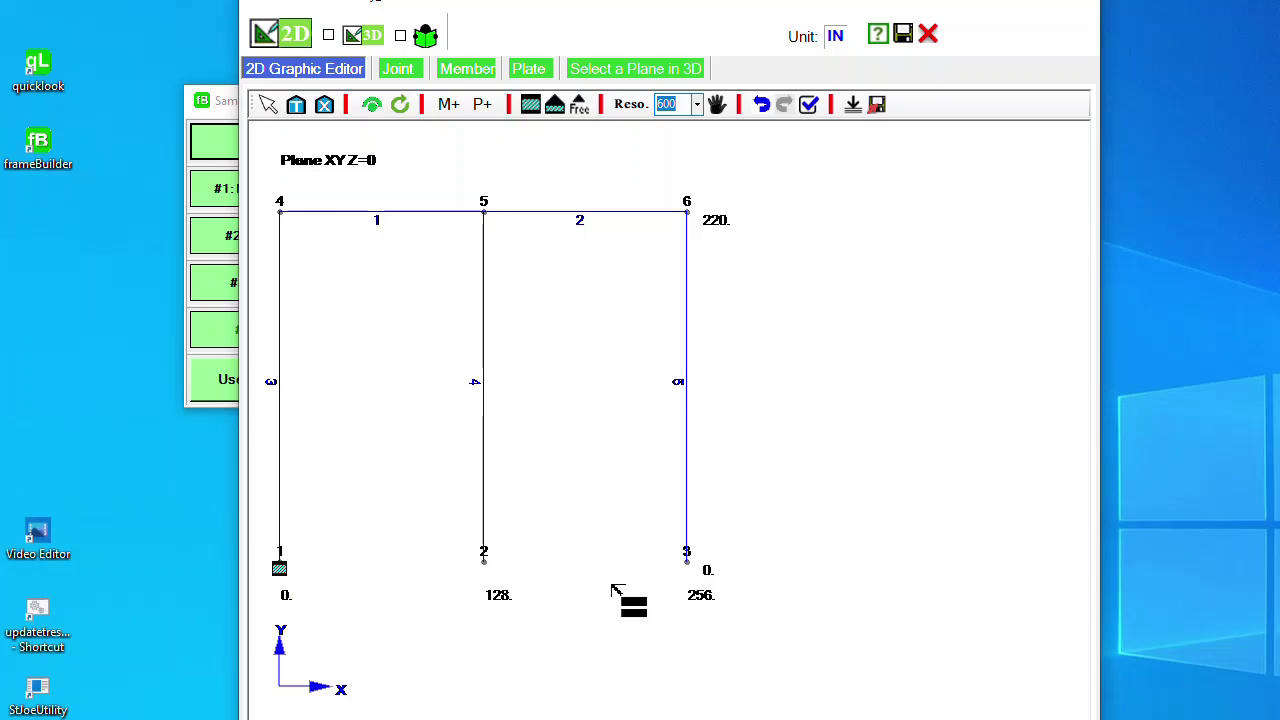
left_click(687, 565)
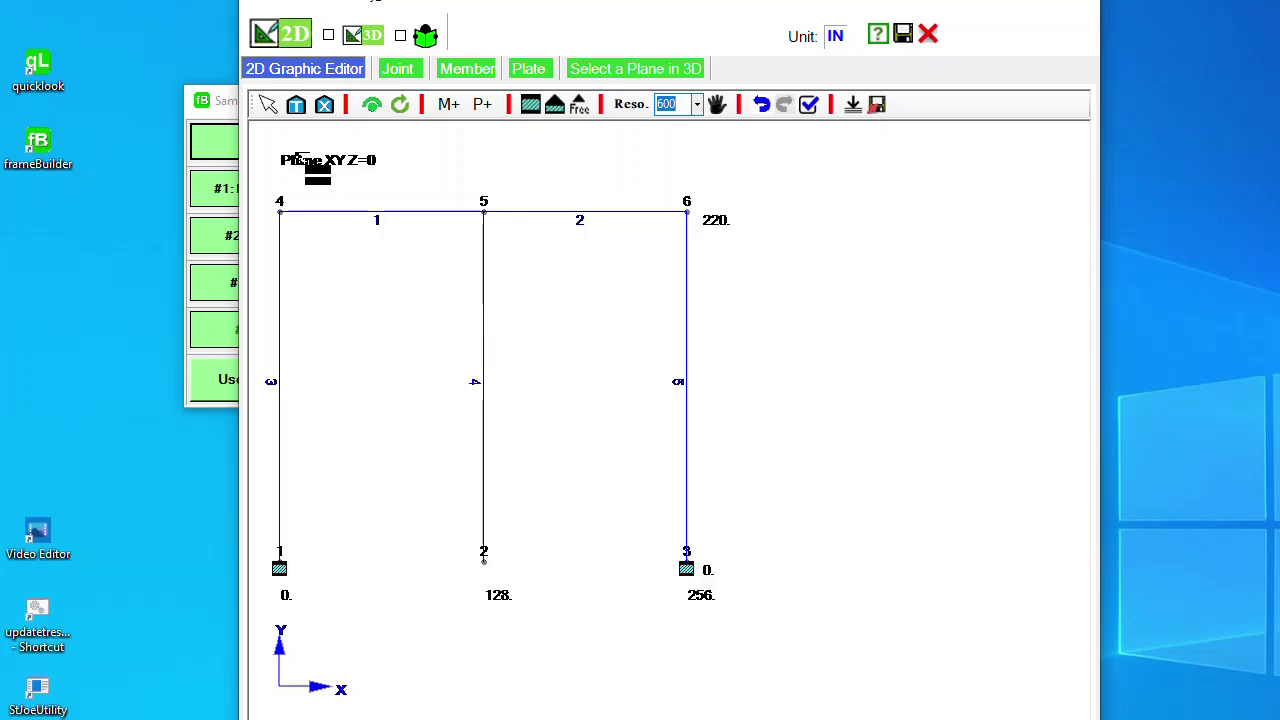
left_click(268, 107)
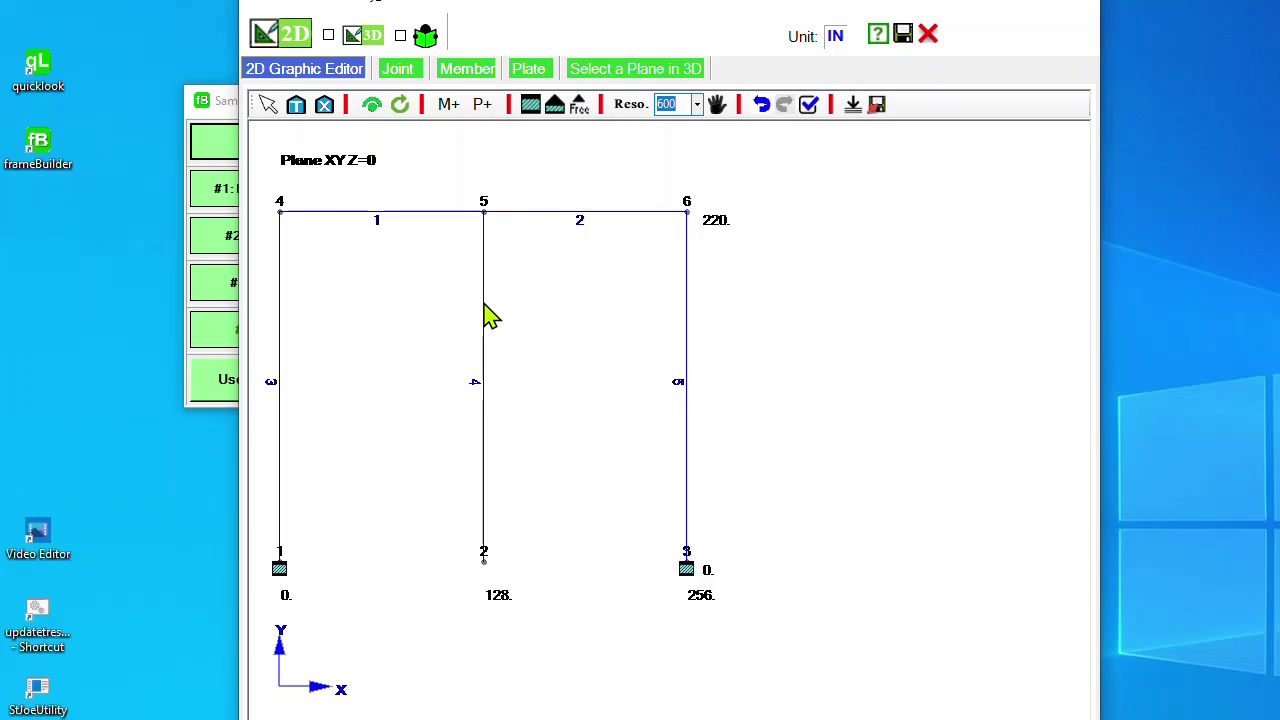
- Remove the middle vertical member between joints 2 and 5, then undo and redo the removal
right_click(325, 252)
mouse_move(365, 281)
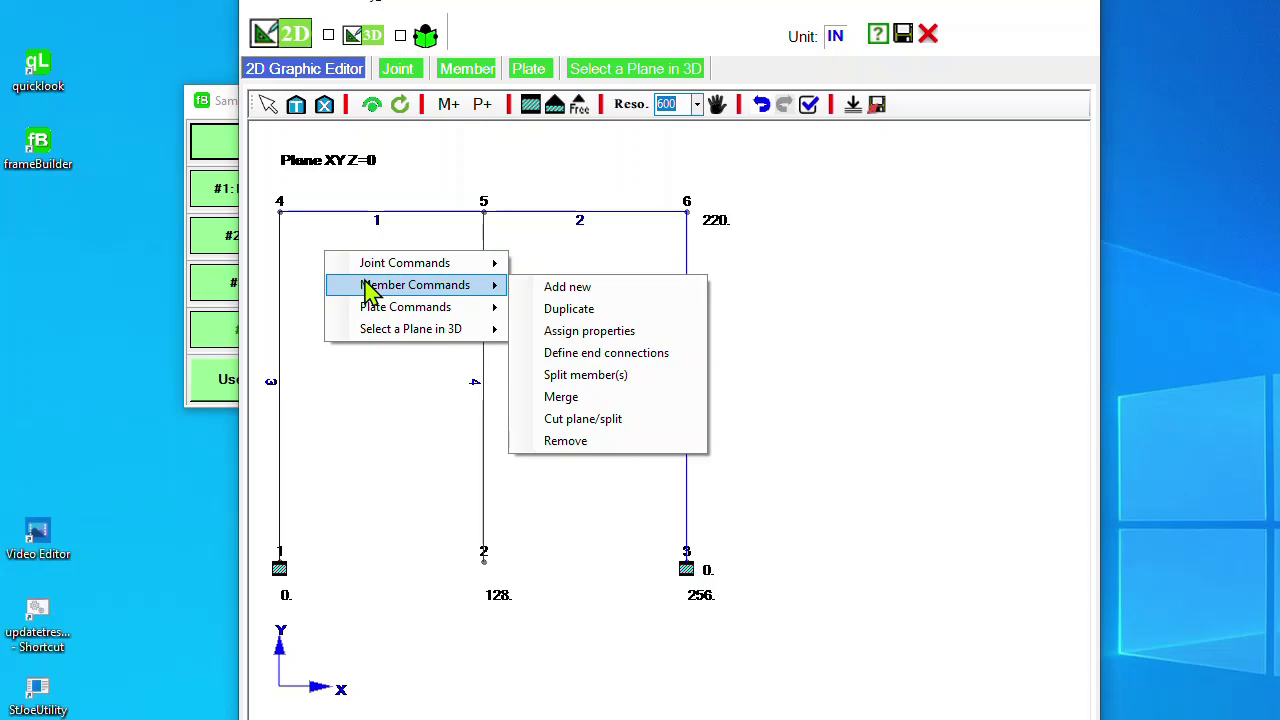
left_click(590, 446)
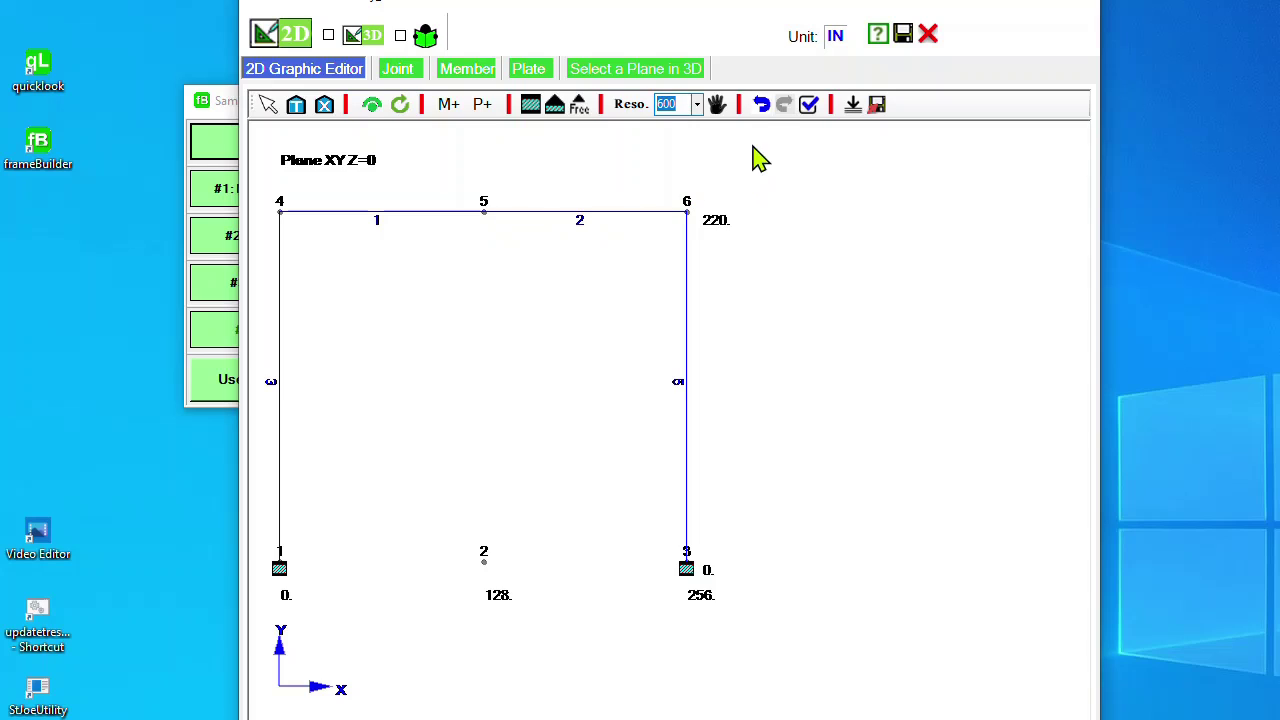
left_click(762, 105)
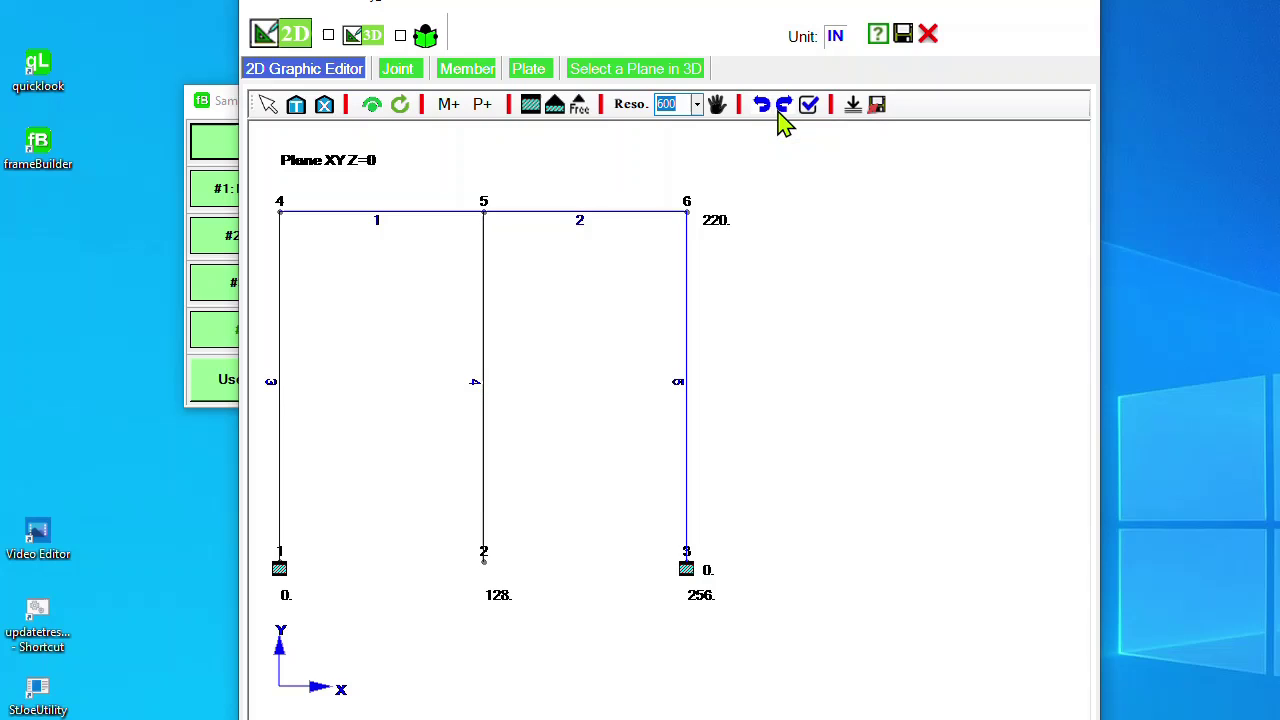
left_click(785, 106)
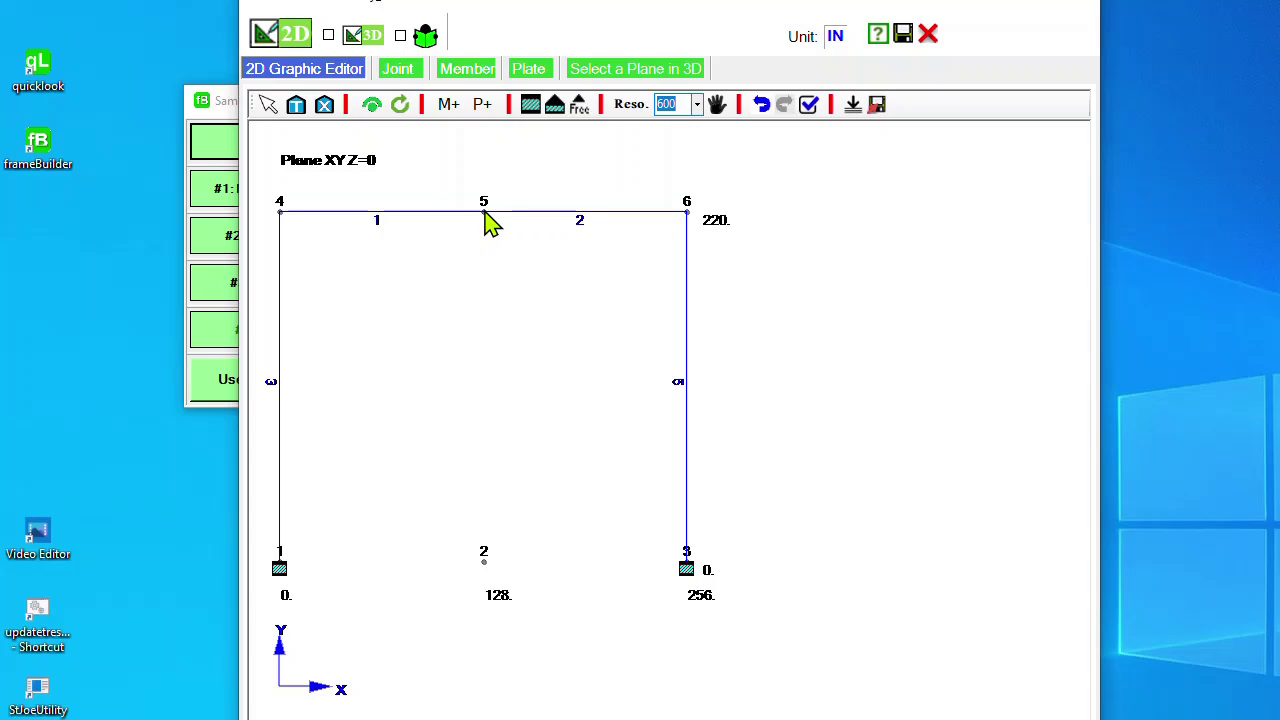
- Move joint 5, at the middle of the top beam, by 24 in the Y direction
left_click(485, 213)
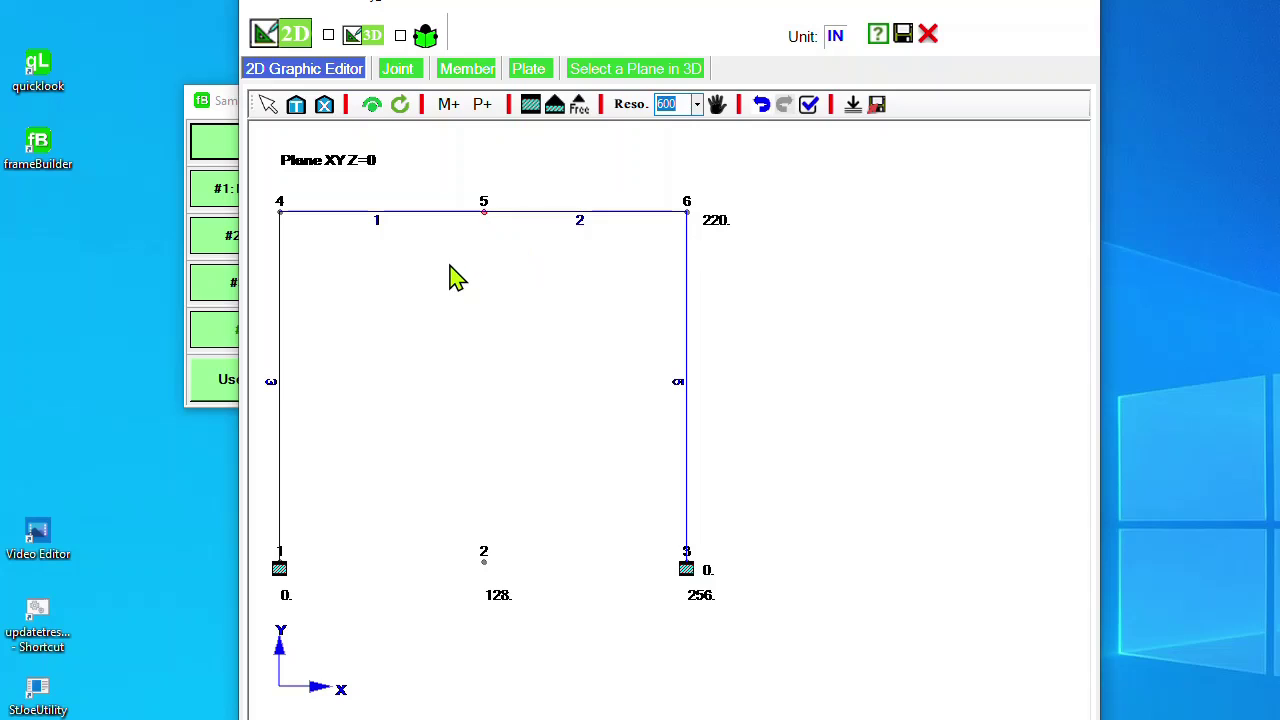
right_click(357, 246)
mouse_move(410, 257)
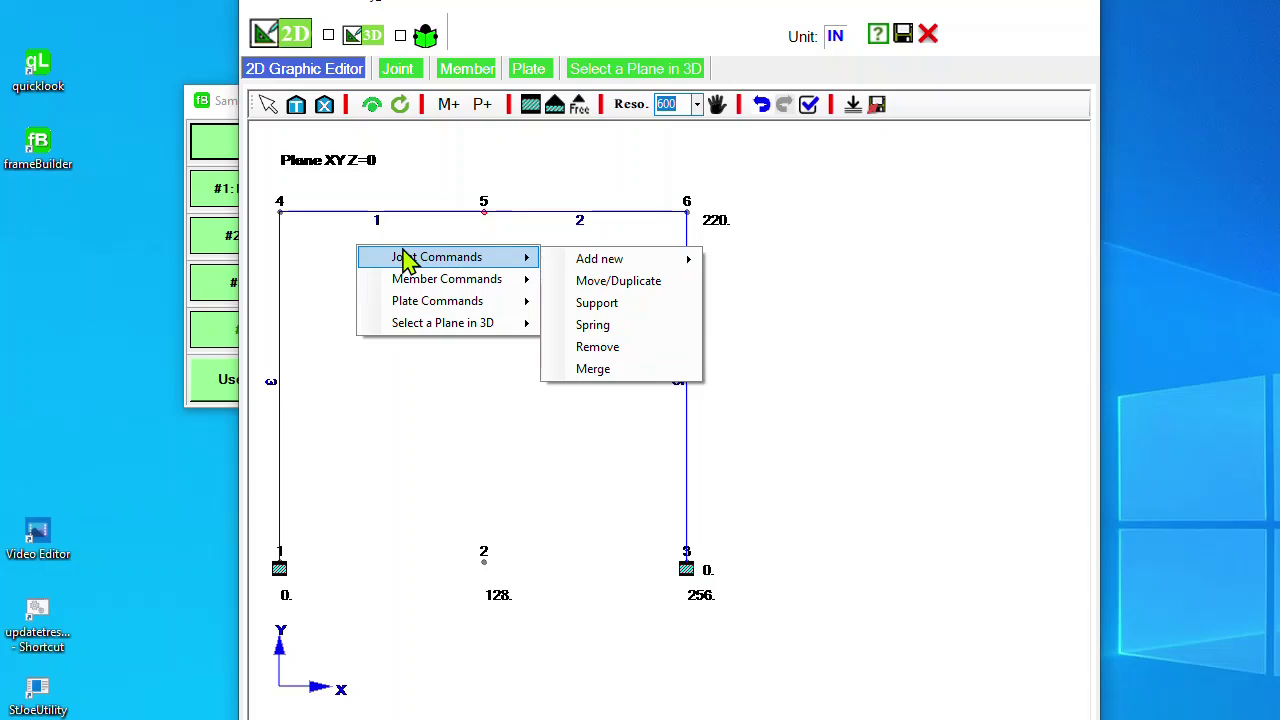
left_click(591, 291)
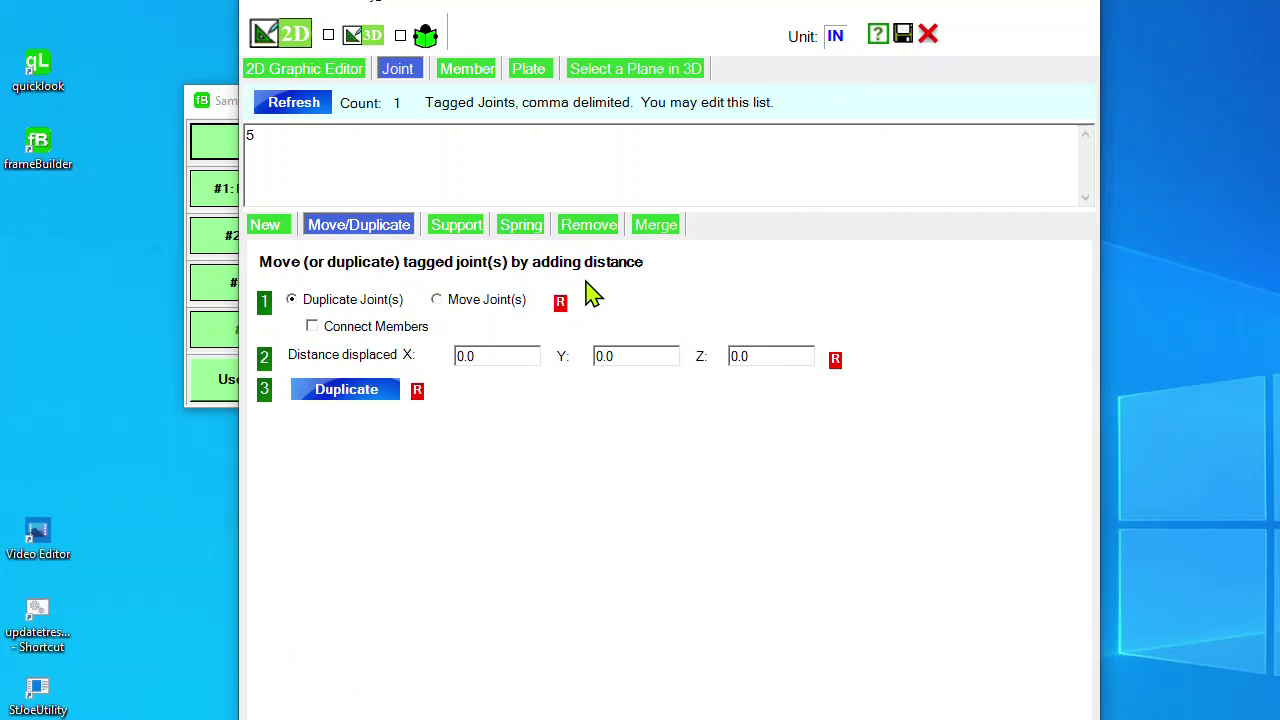
left_click_drag(280, 135, 243, 135)
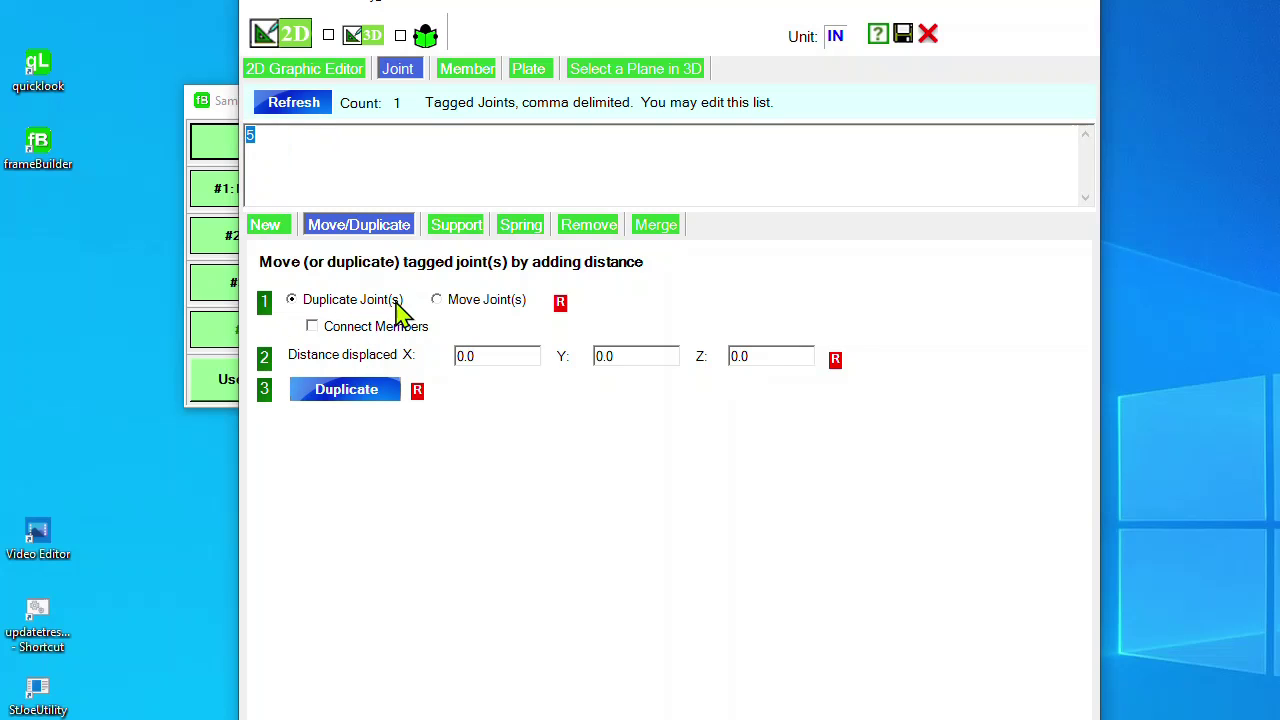
left_click(451, 302)
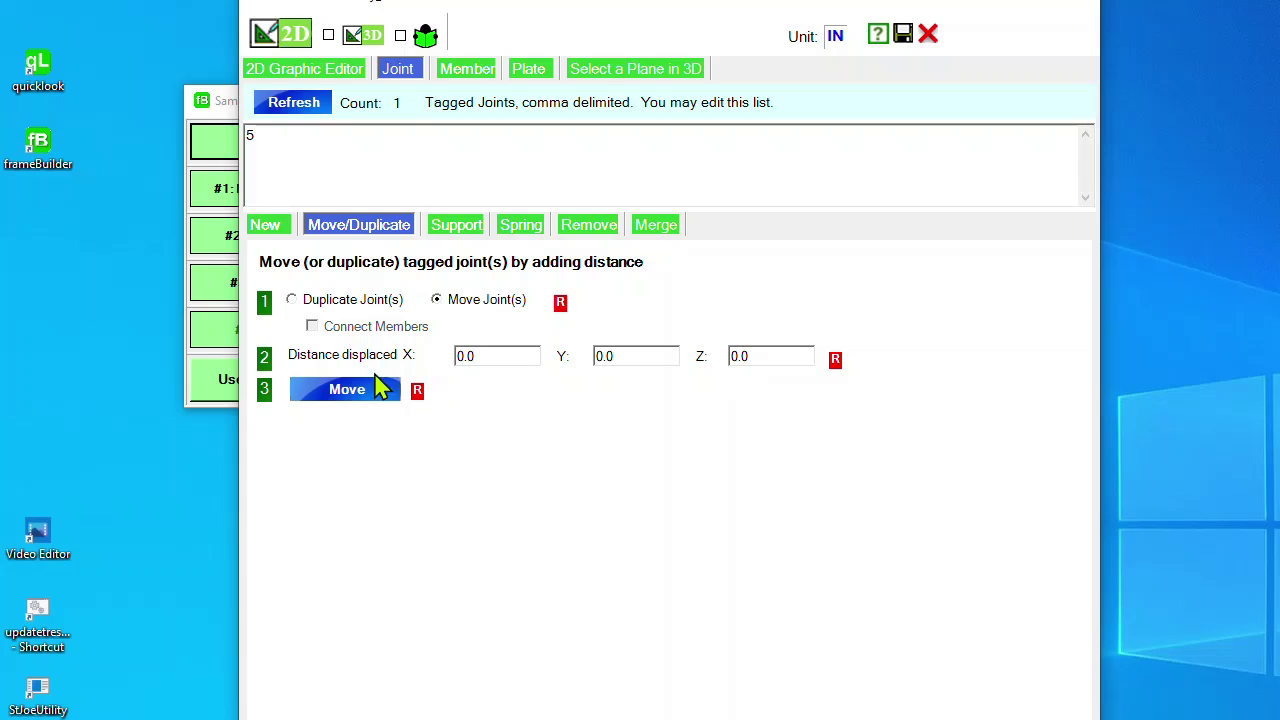
left_click_drag(630, 356, 482, 367)
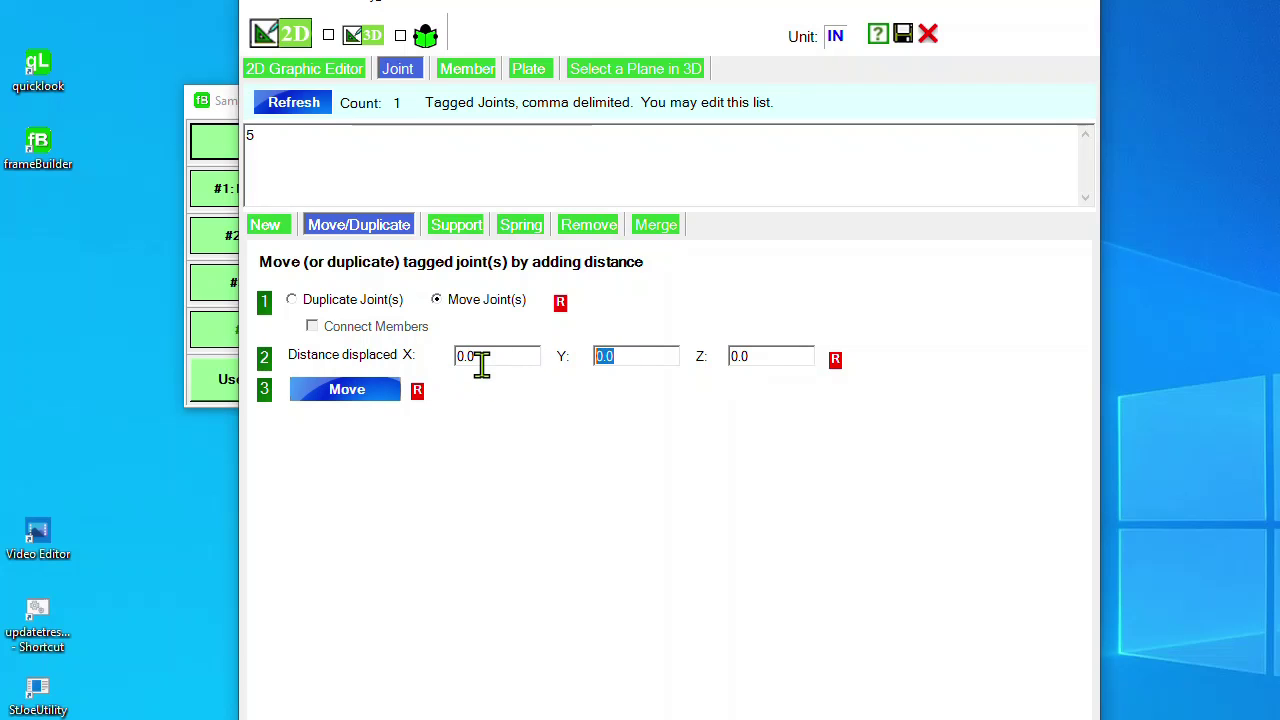
type("24")
left_click(350, 392)
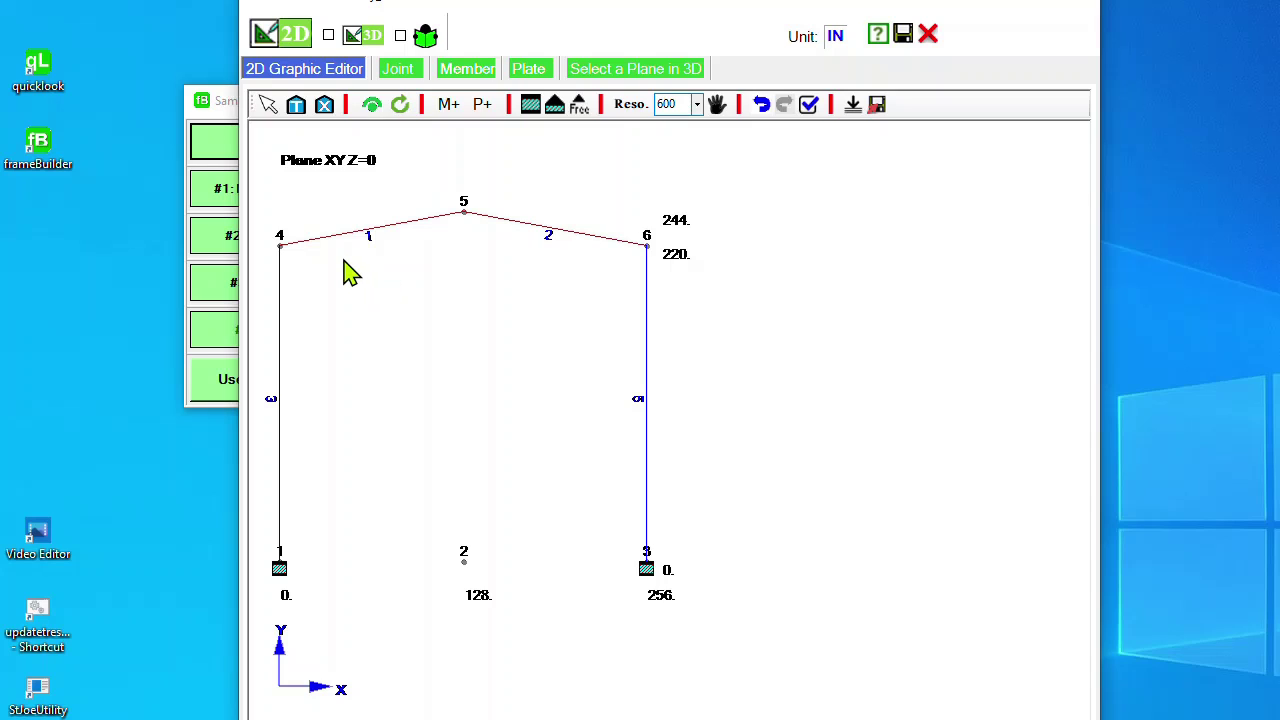
- Assign material A36 to members 1 and 2, the two sloped roof beams
right_click(343, 257)
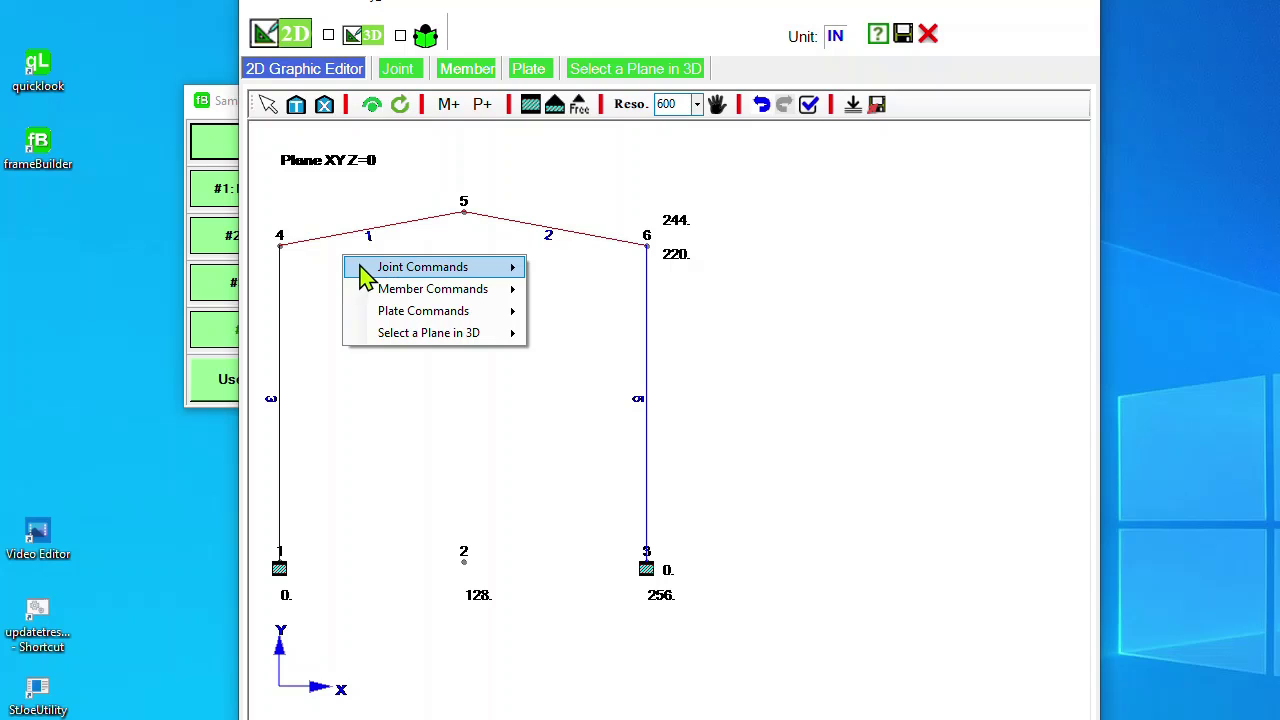
mouse_move(366, 294)
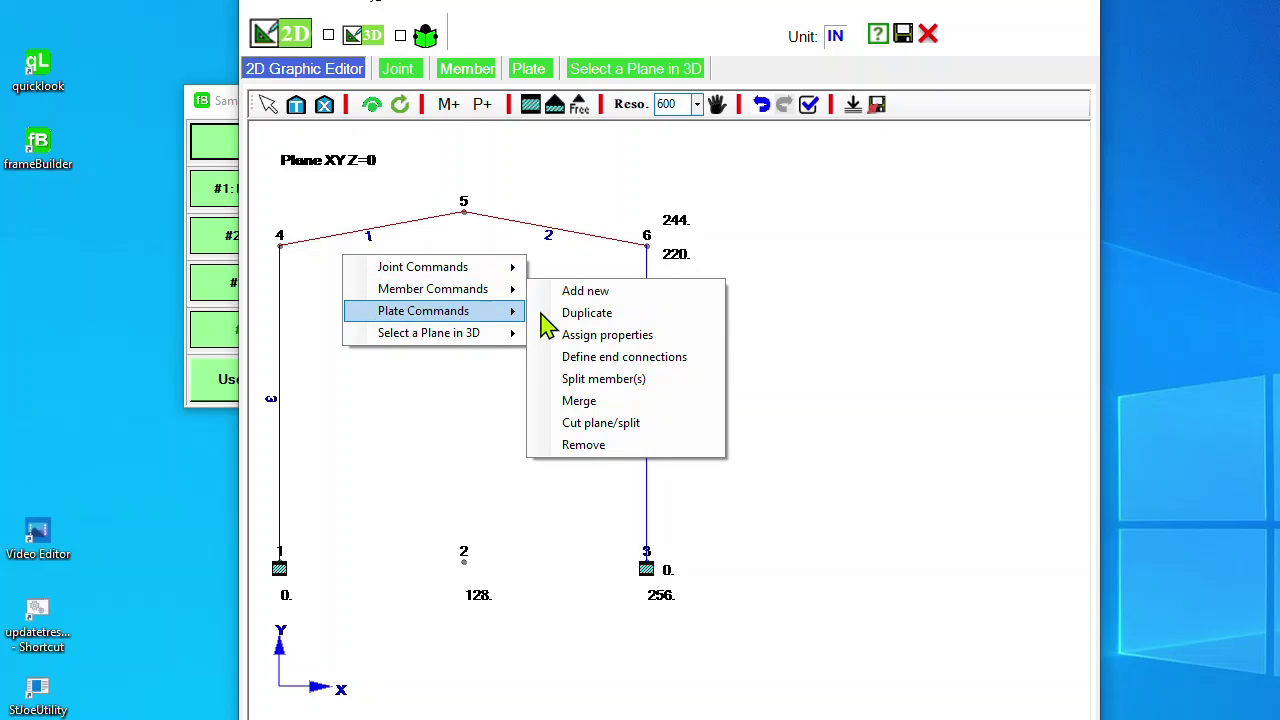
left_click(608, 335)
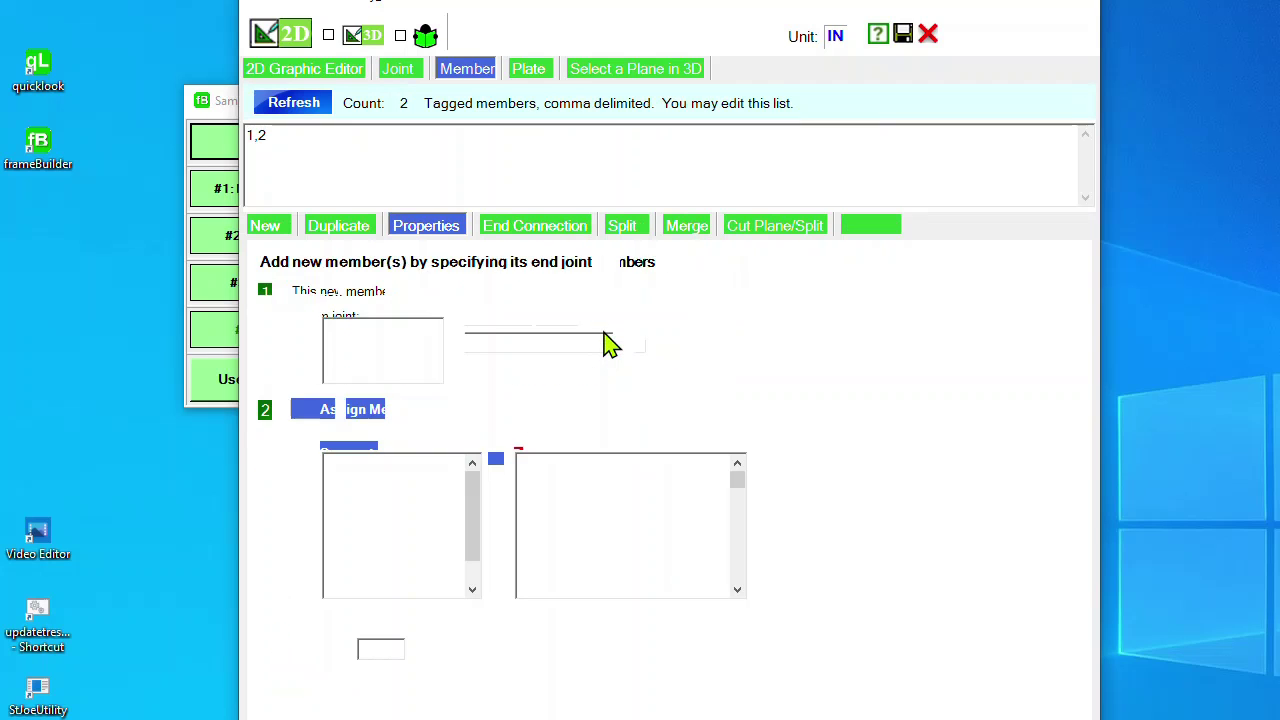
left_click_drag(270, 131, 205, 136)
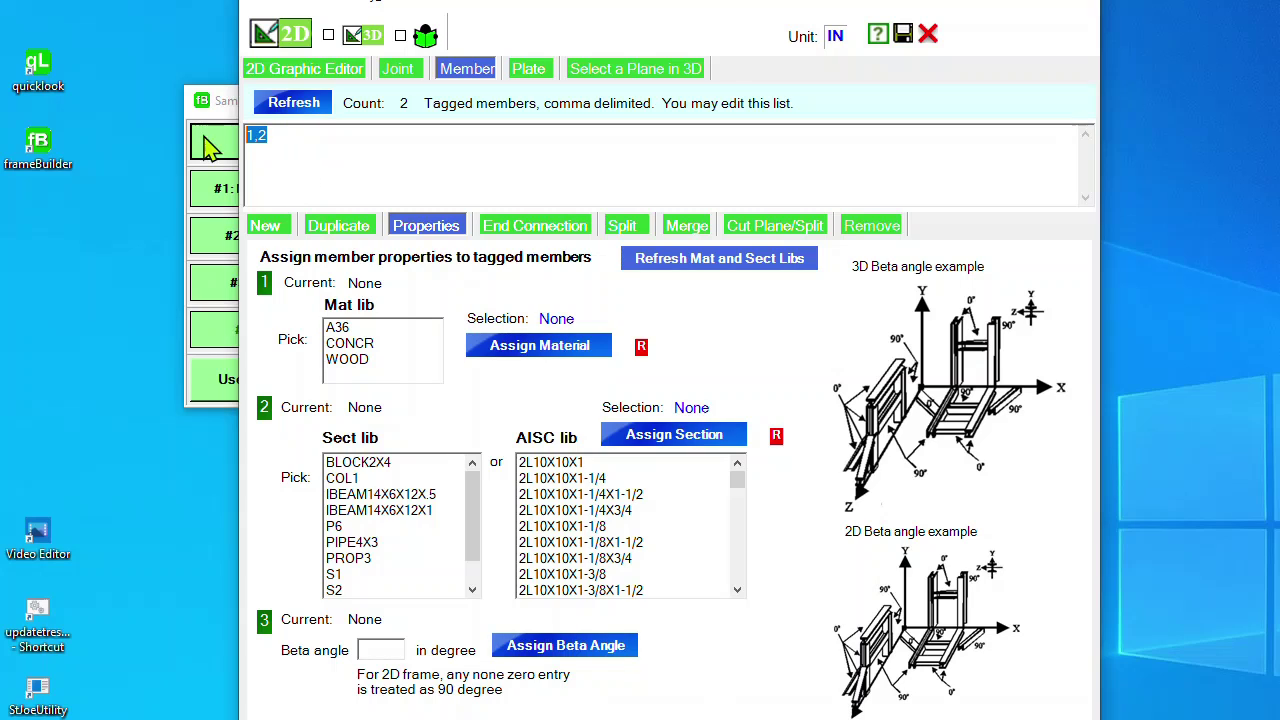
left_click(347, 330)
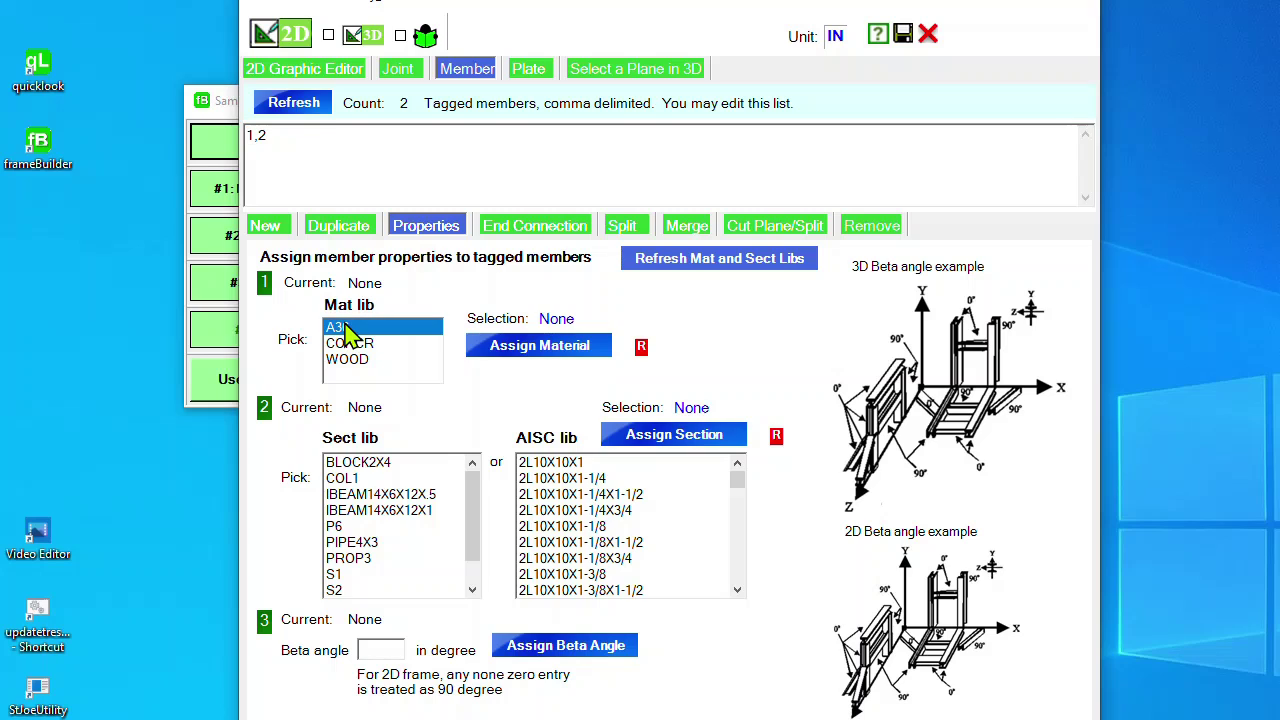
left_click(537, 352)
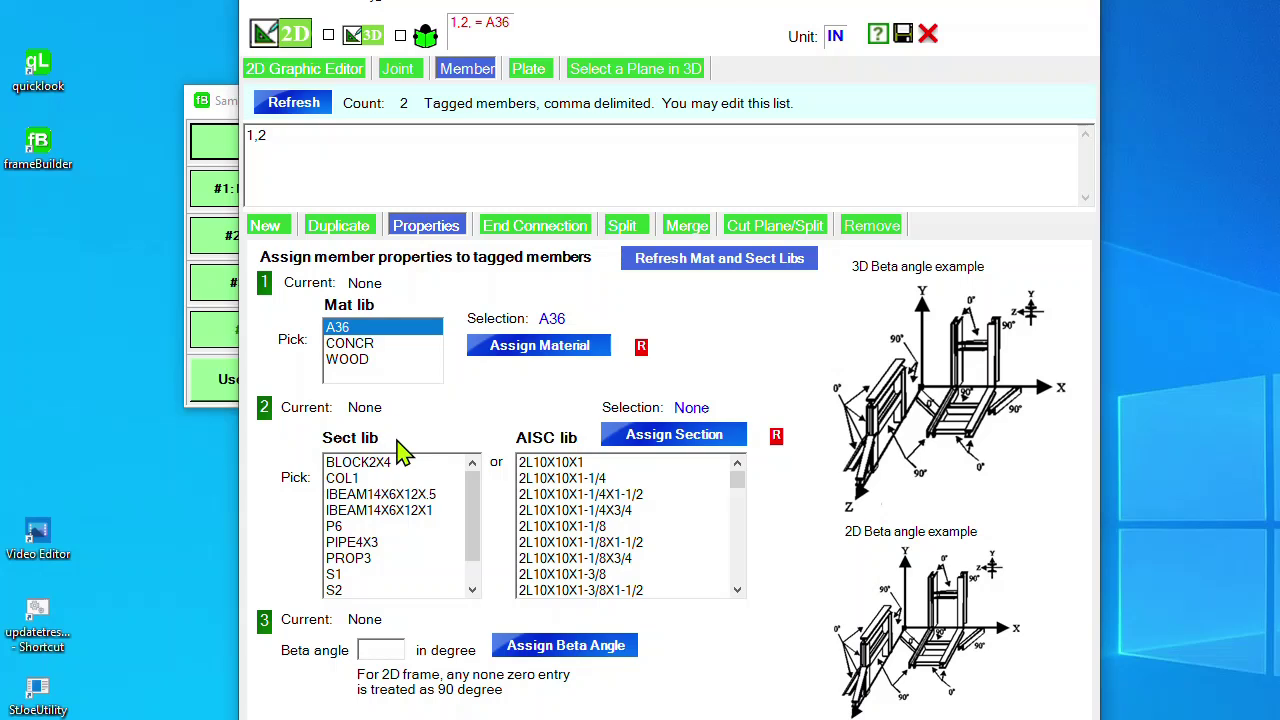
- Assign the AISC section W10X22 to members 1 and 2
left_click(566, 465)
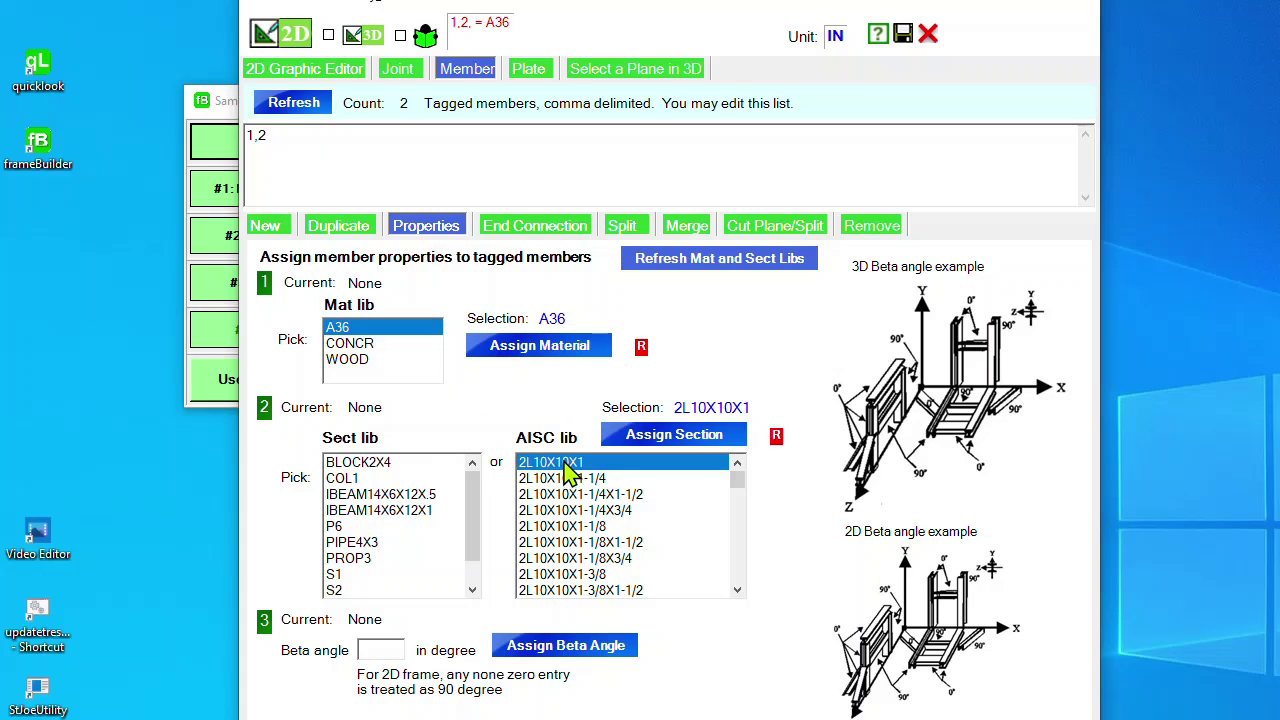
key("w")
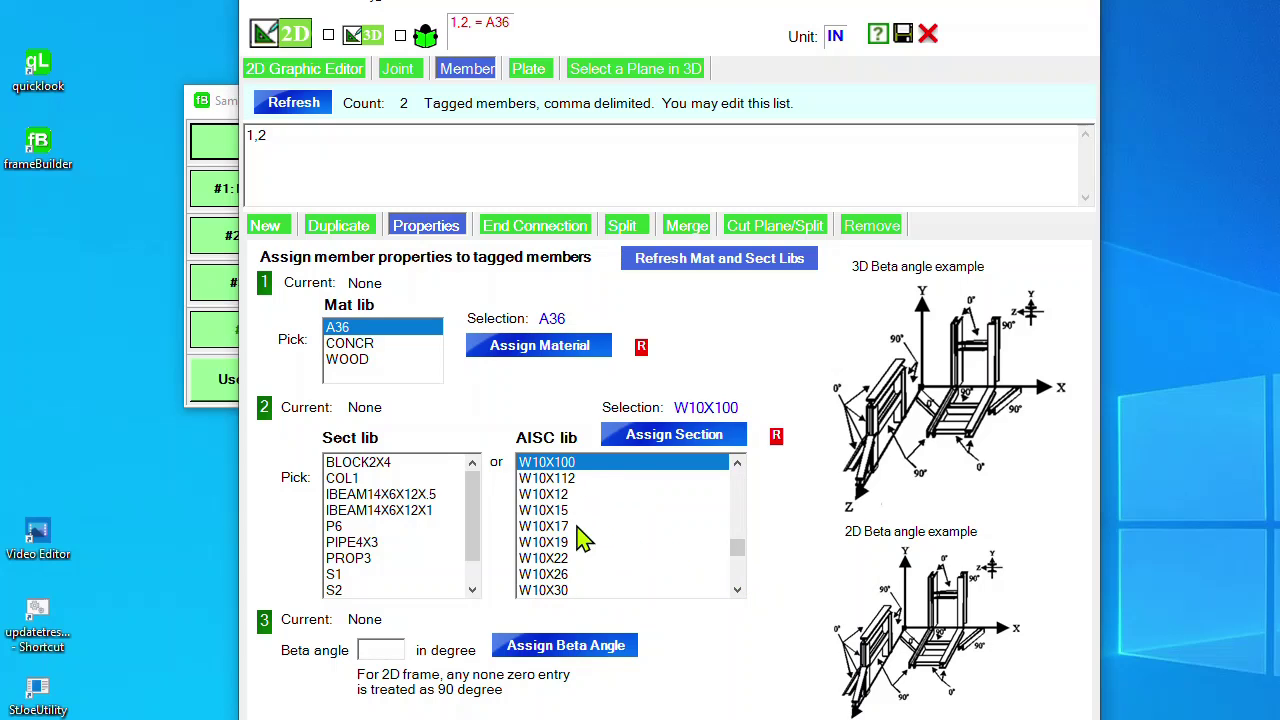
left_click(568, 560)
left_click(672, 437)
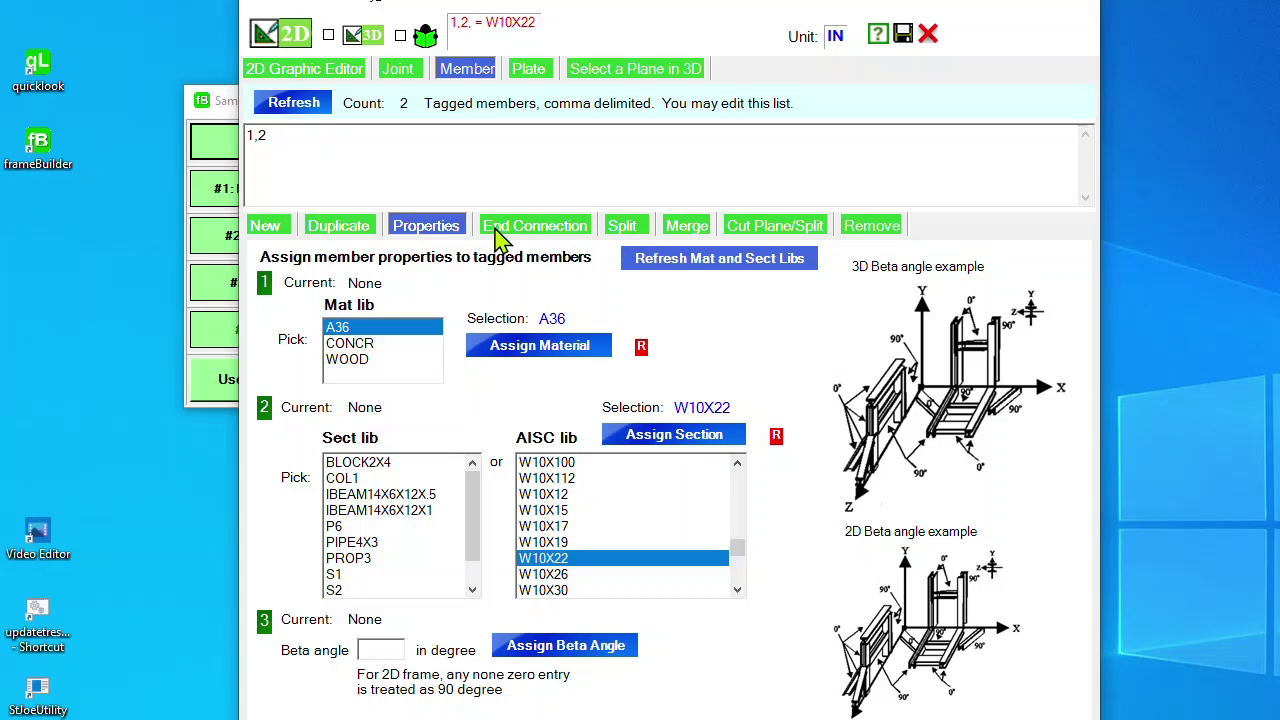
- Split members 1 and 2 into 2 equally spaced sub members each
left_click(622, 230)
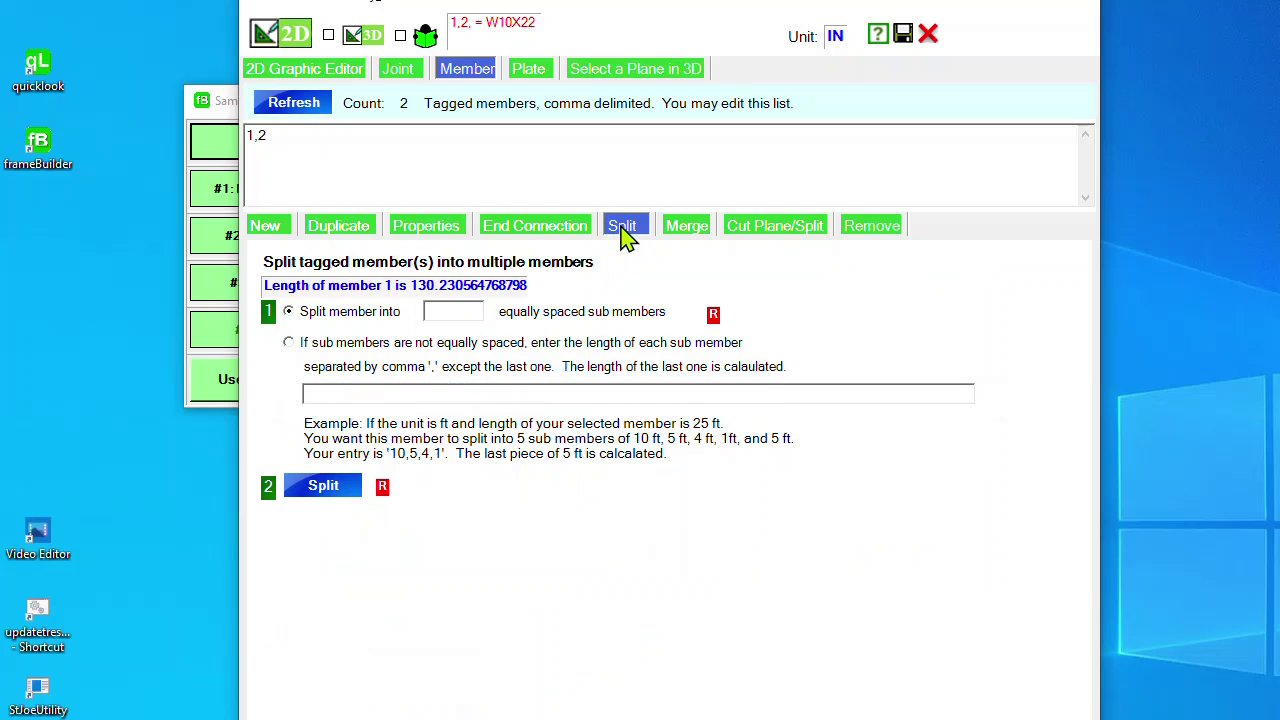
left_click_drag(300, 141, 219, 140)
left_click(453, 311)
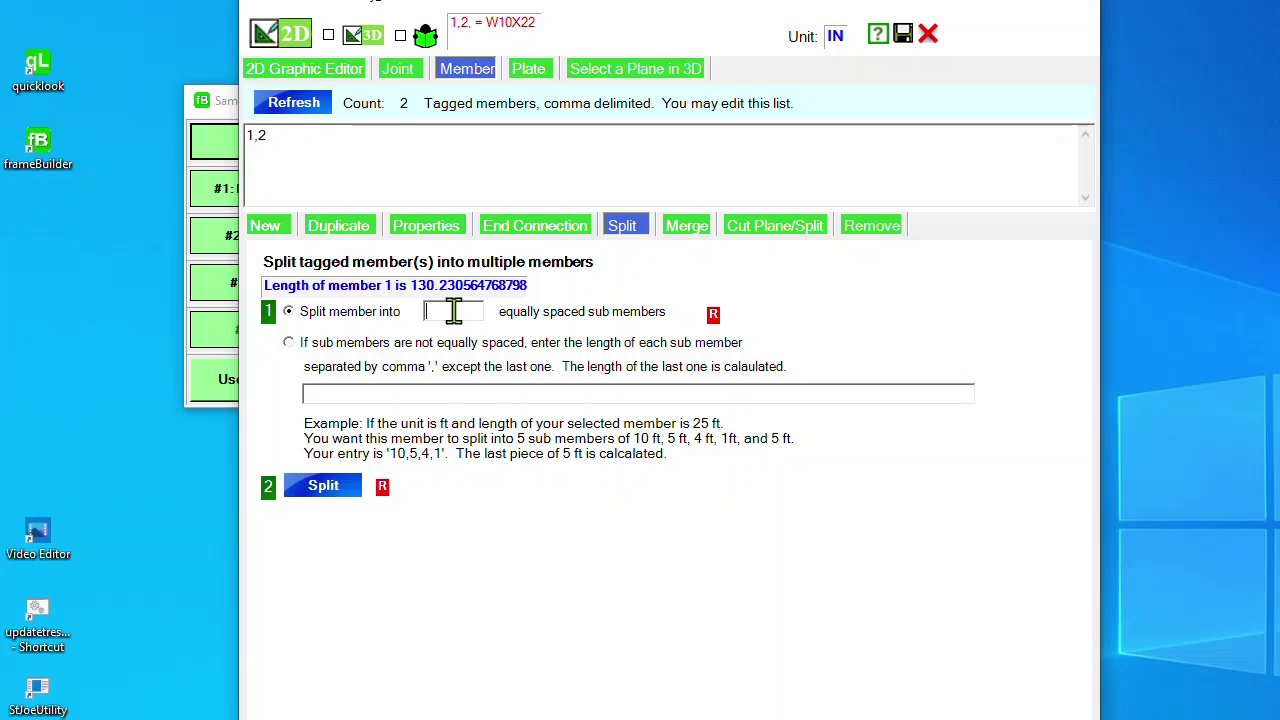
type("2")
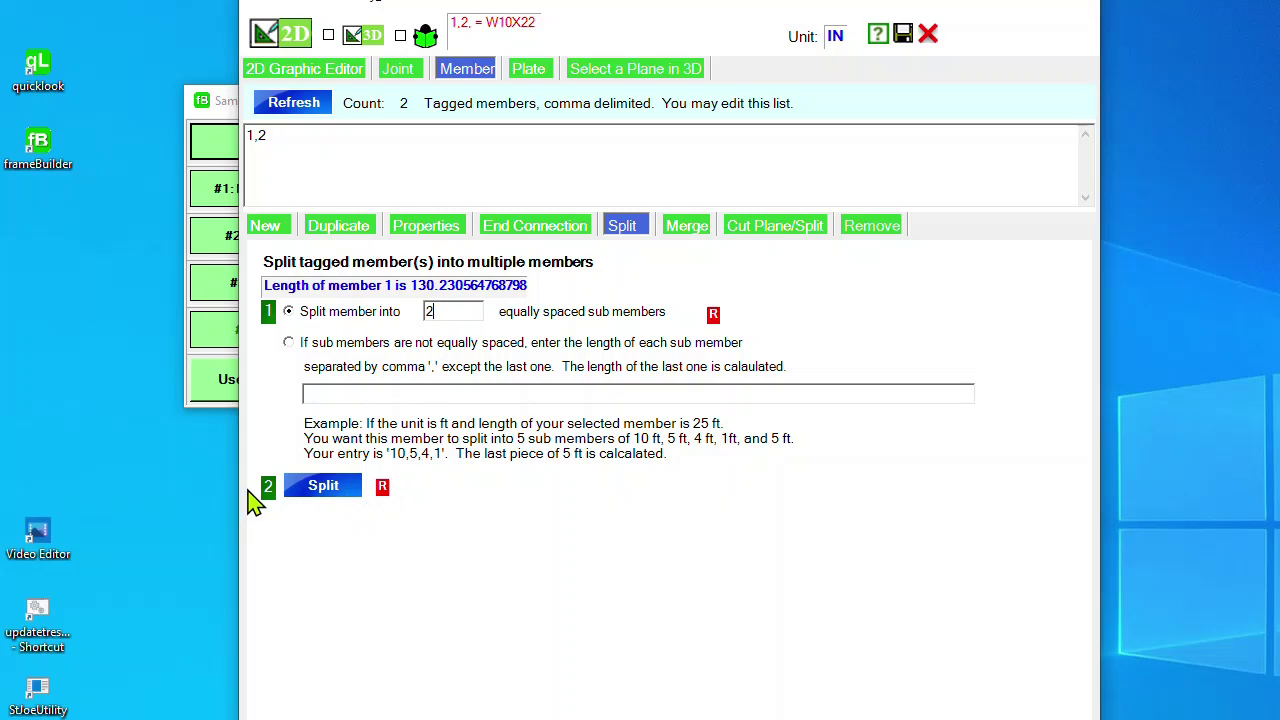
left_click(335, 489)
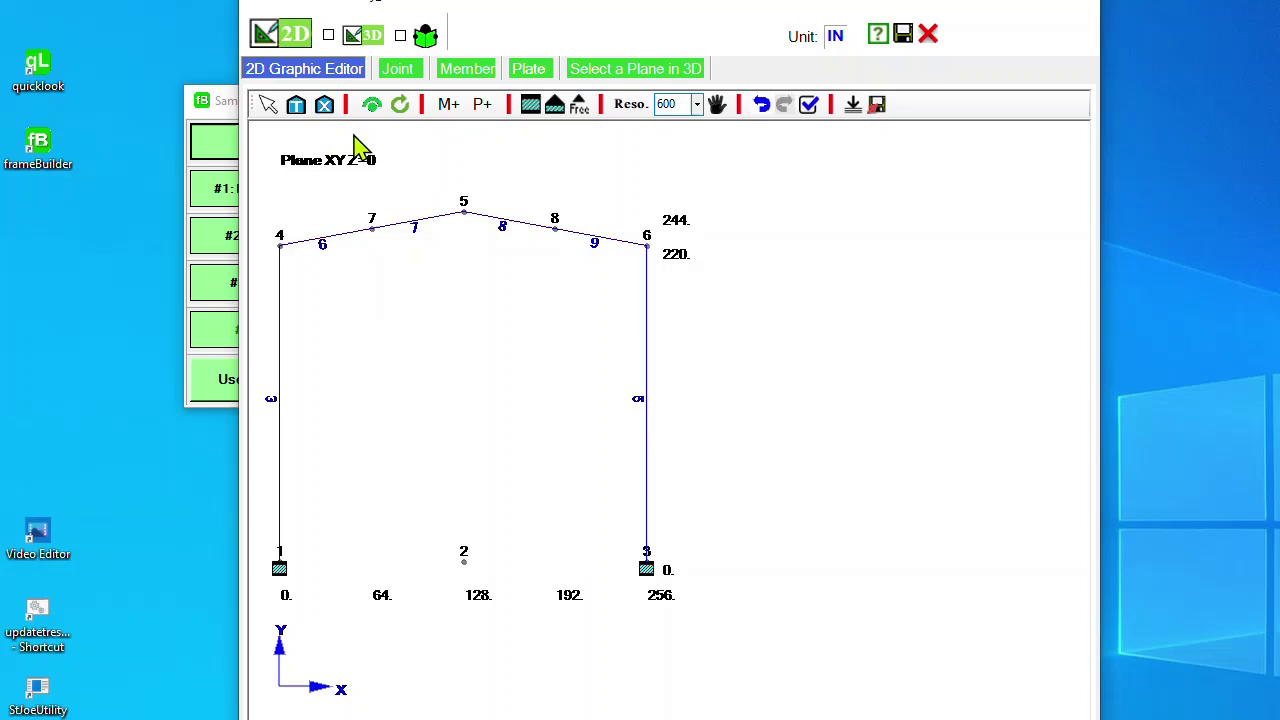
- Tag all vertical members and assign material A36 to them, members 3 and 5
left_click(298, 108)
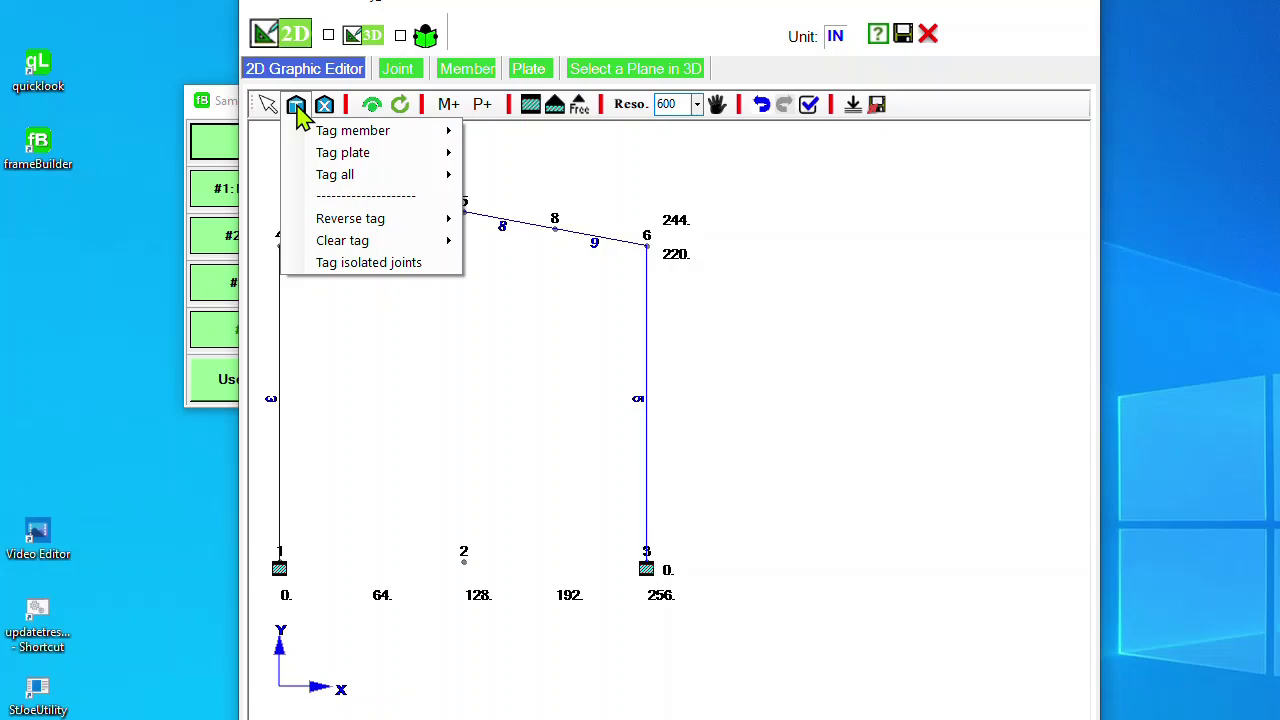
mouse_move(333, 140)
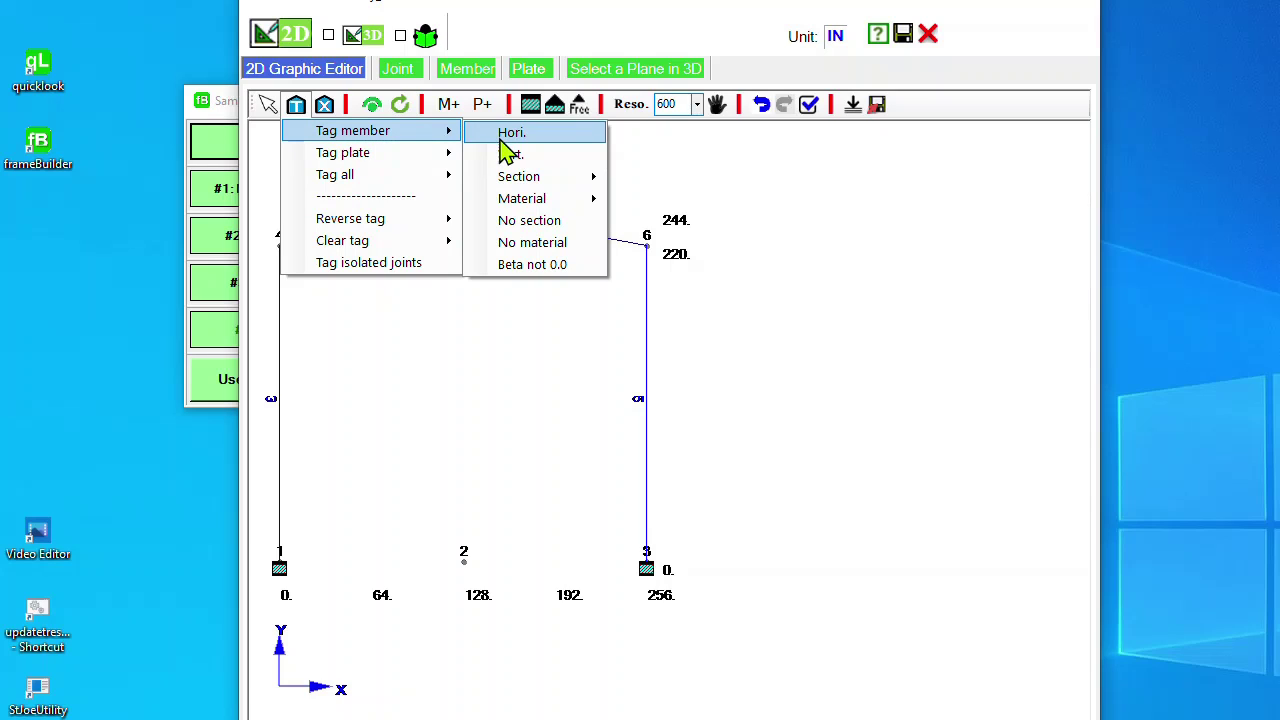
mouse_move(517, 186)
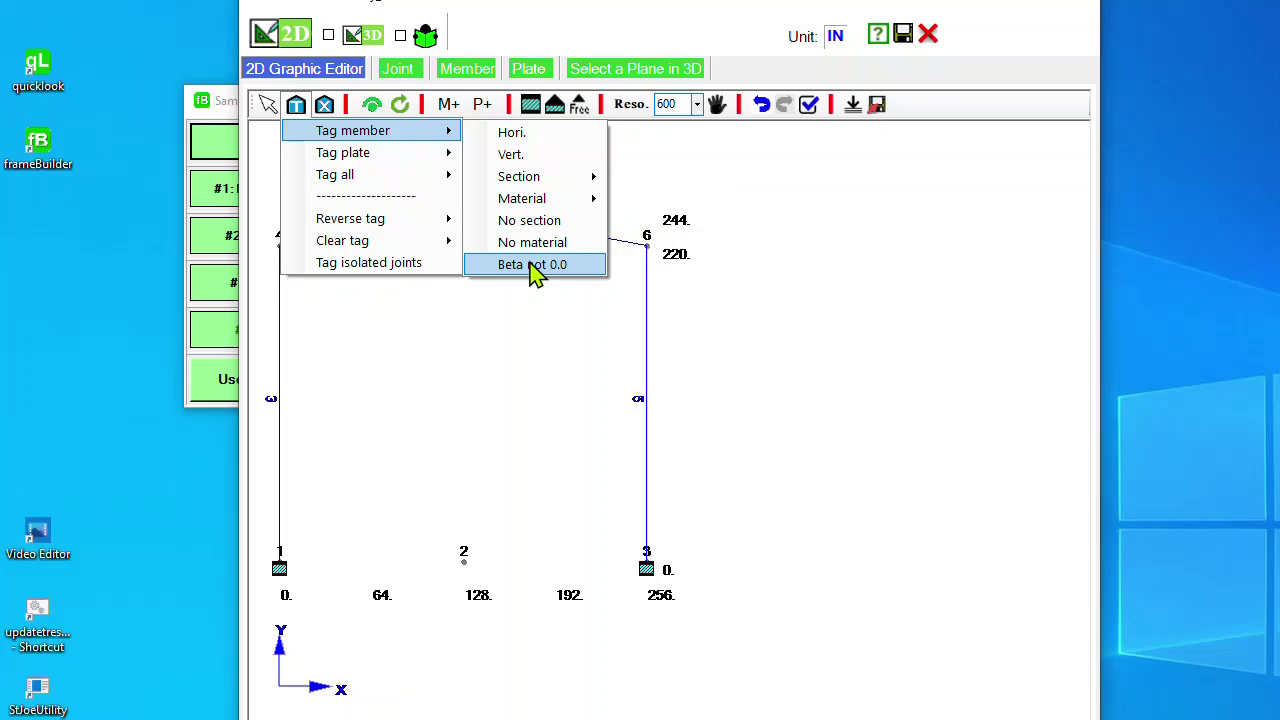
left_click(505, 156)
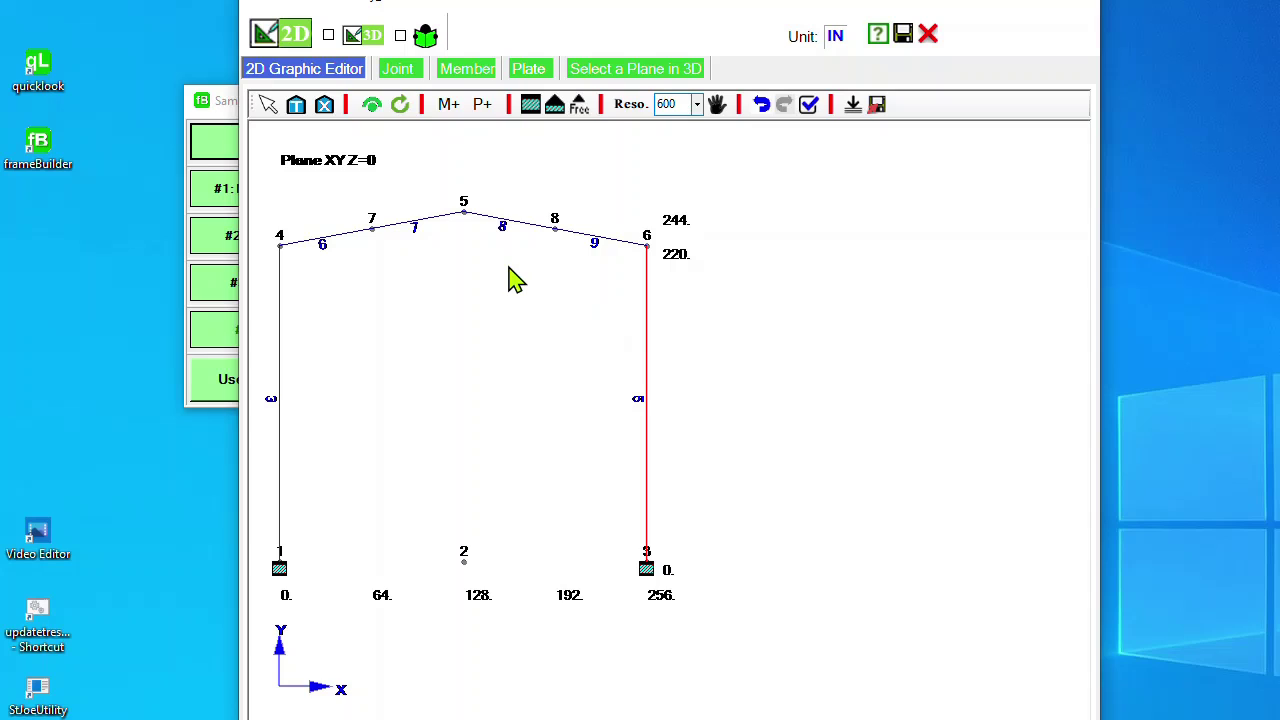
right_click(360, 279)
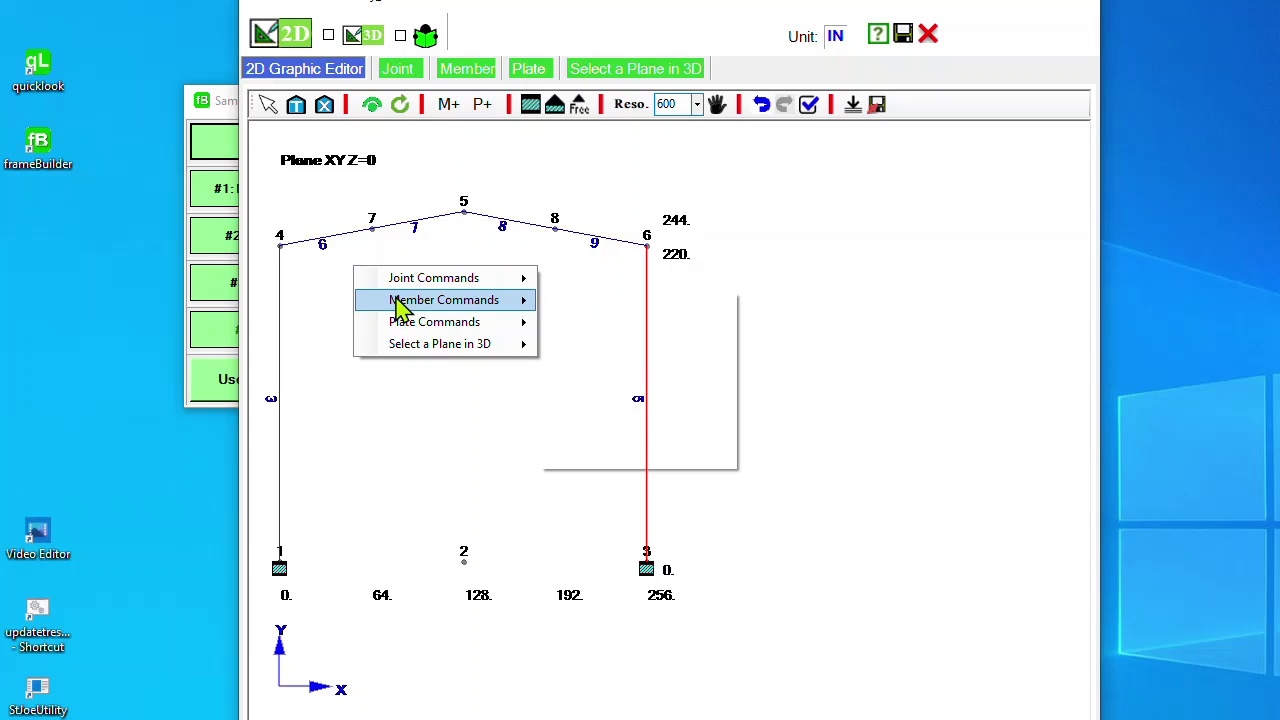
mouse_move(483, 303)
left_click(577, 346)
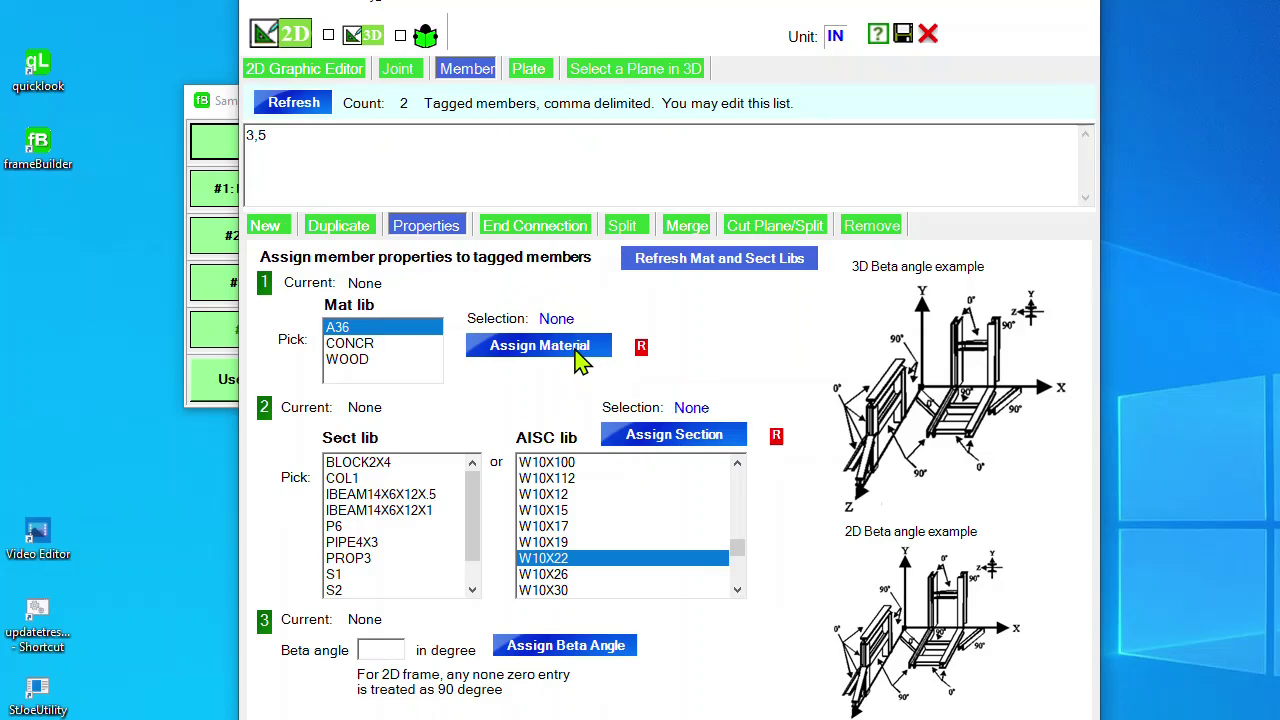
left_click(338, 330)
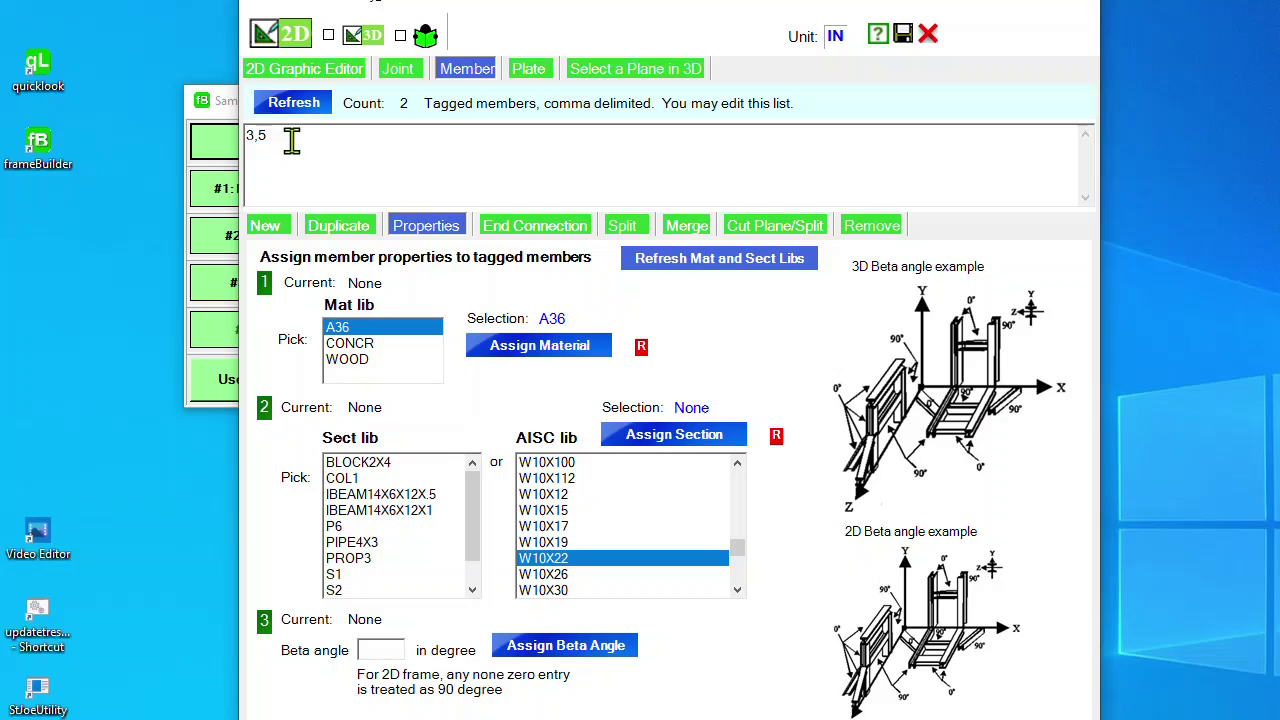
left_click(508, 353)
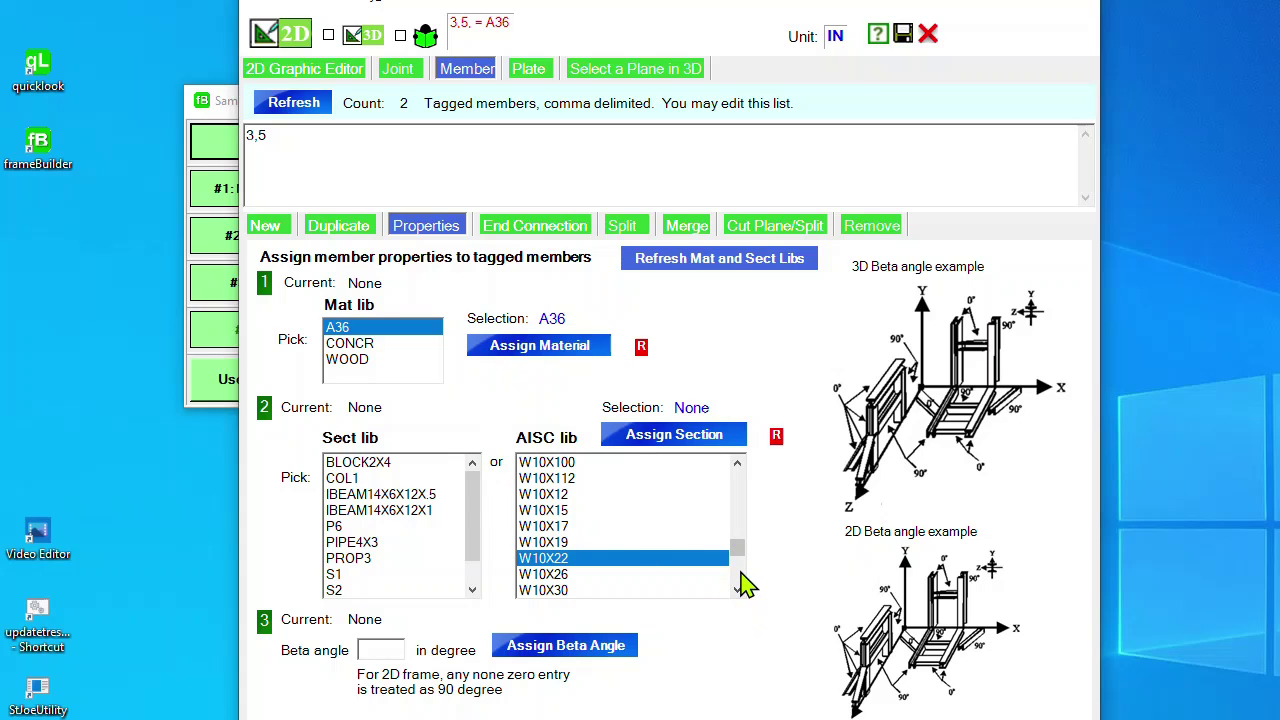
- Assign the AISC section W10X33 to columns 3 and 5
scroll(740, 580, "down", 3)
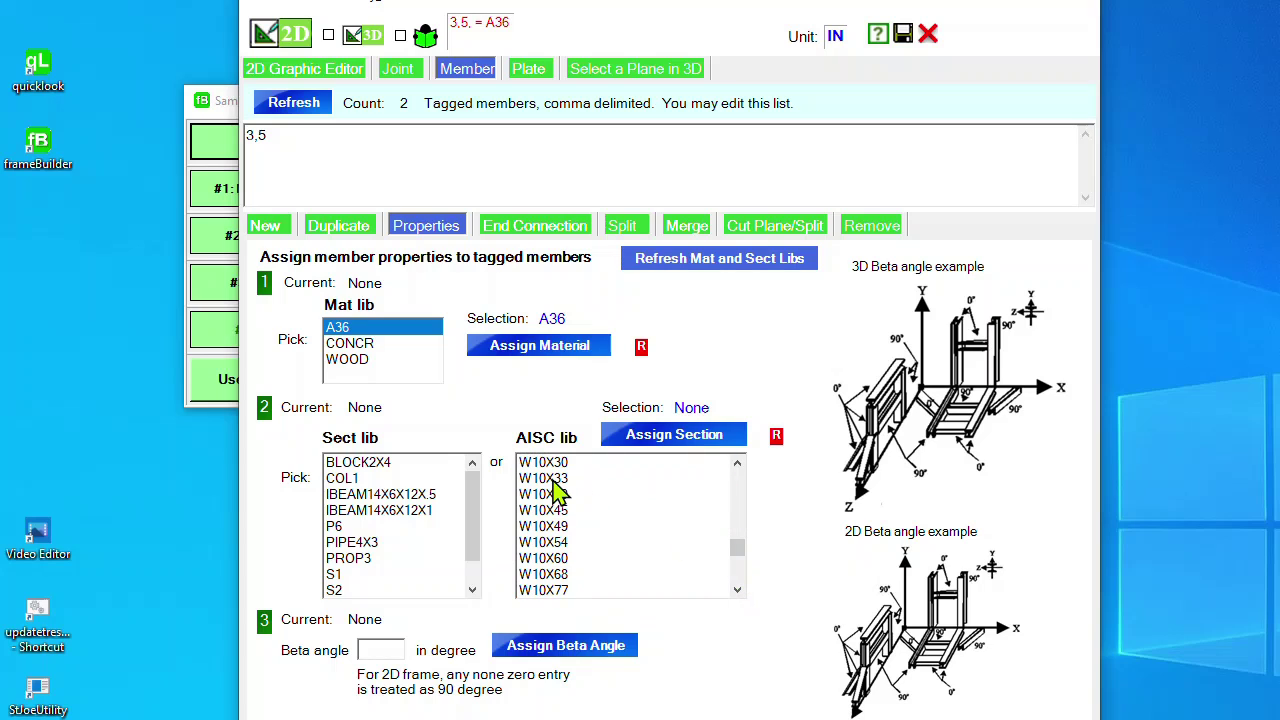
left_click(553, 478)
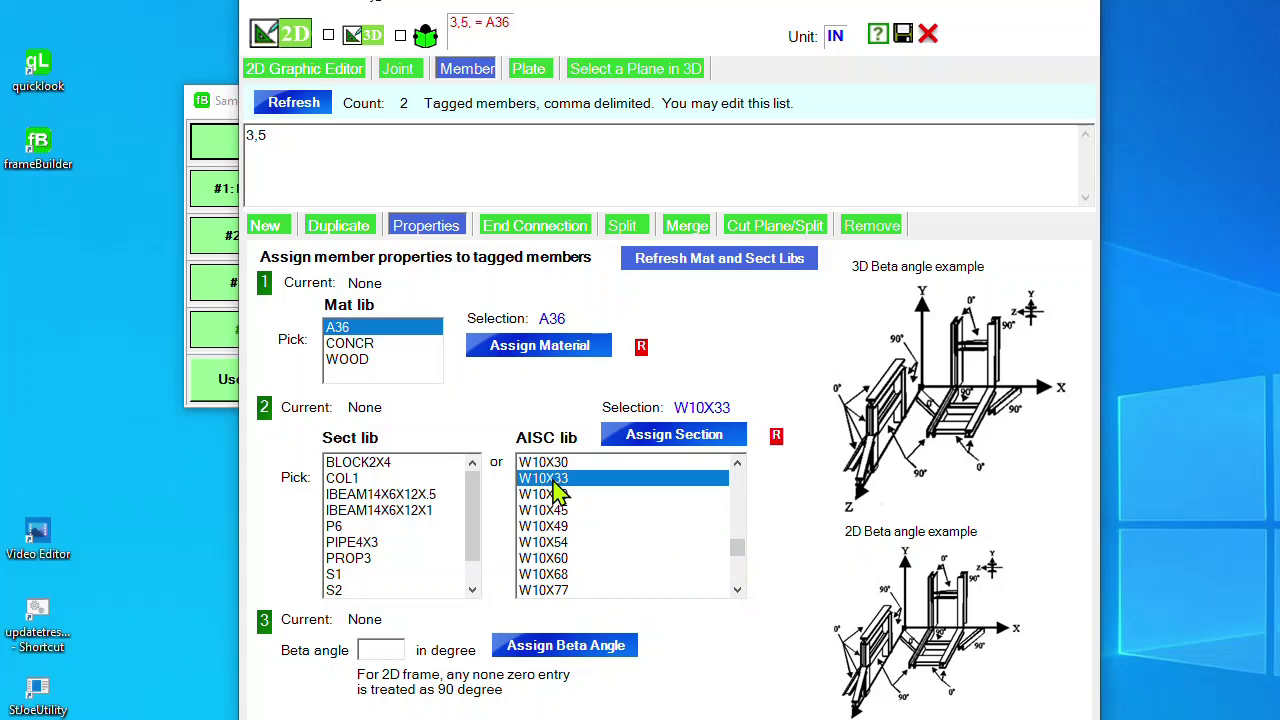
left_click(684, 444)
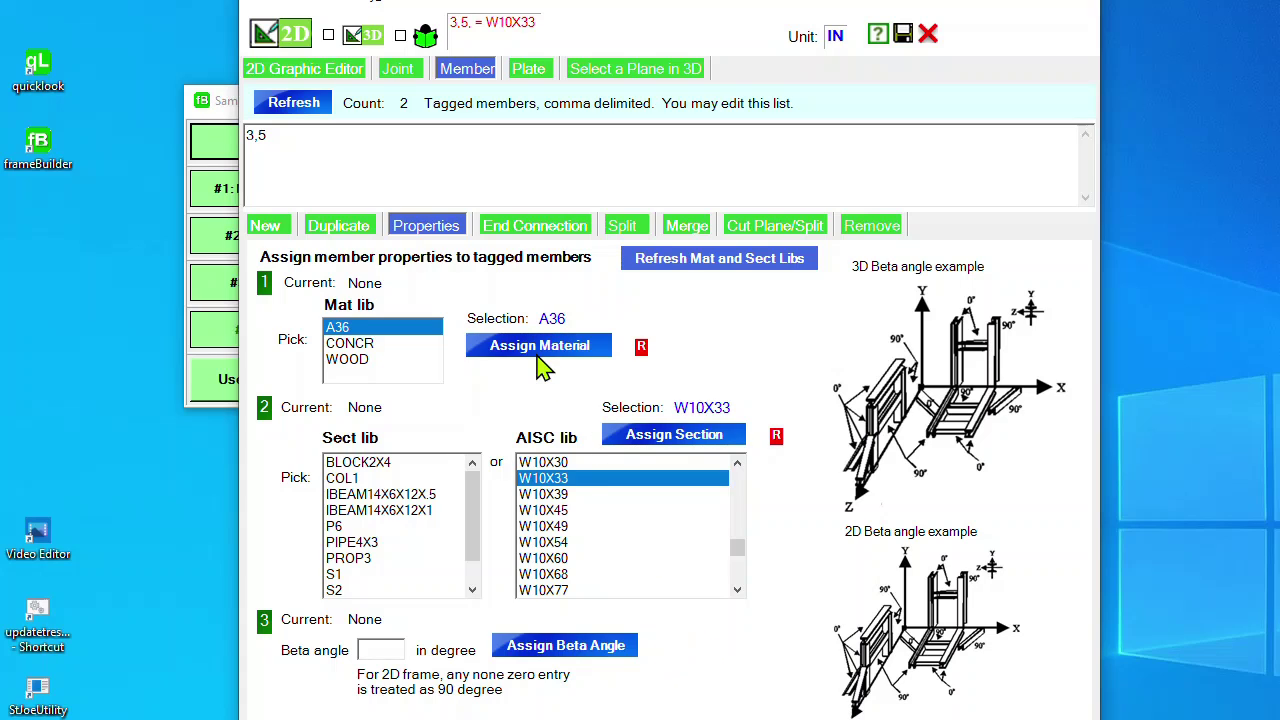
- Split columns 3 and 5 unequally, with a first sub member length of 170
left_click(624, 226)
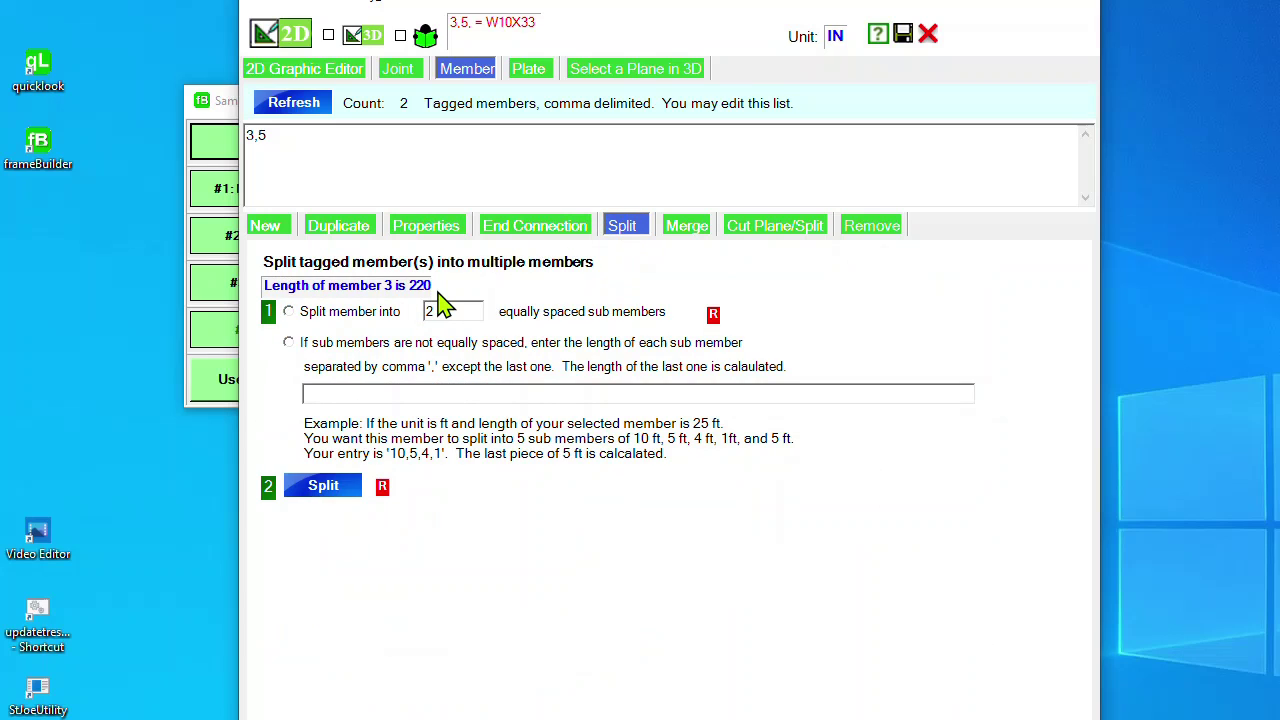
left_click_drag(320, 134, 157, 134)
left_click(289, 345)
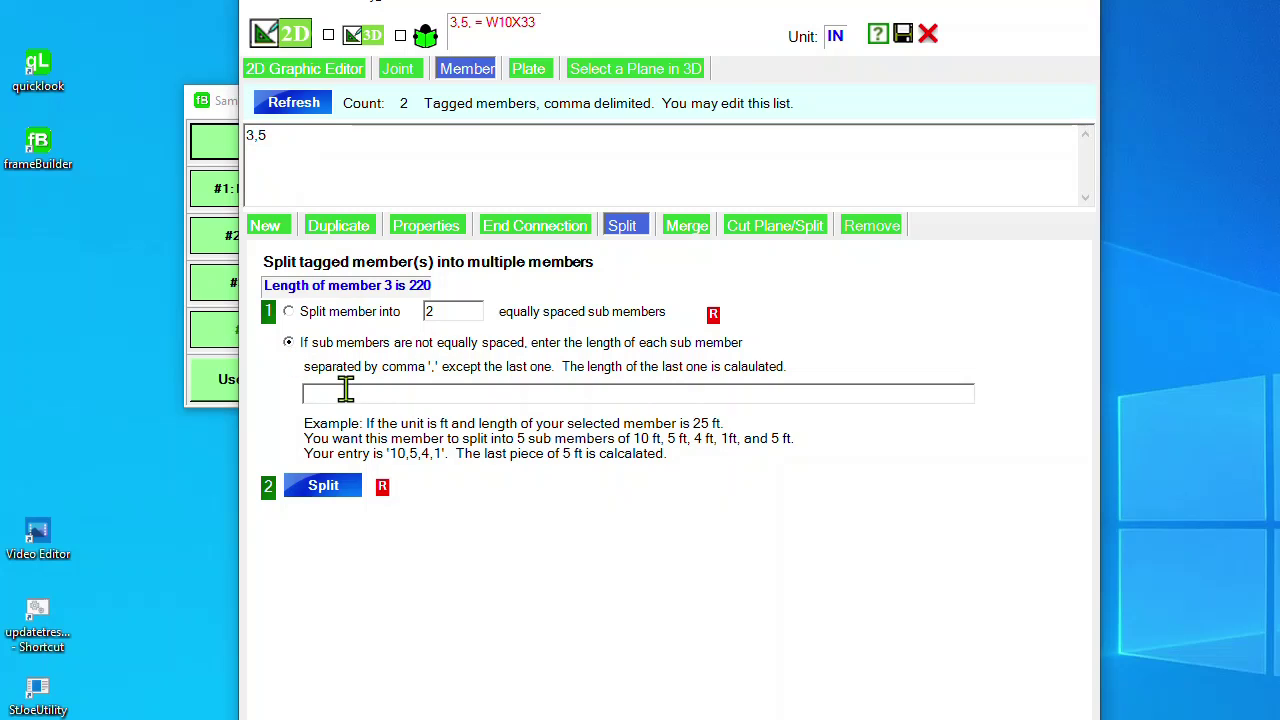
type("170")
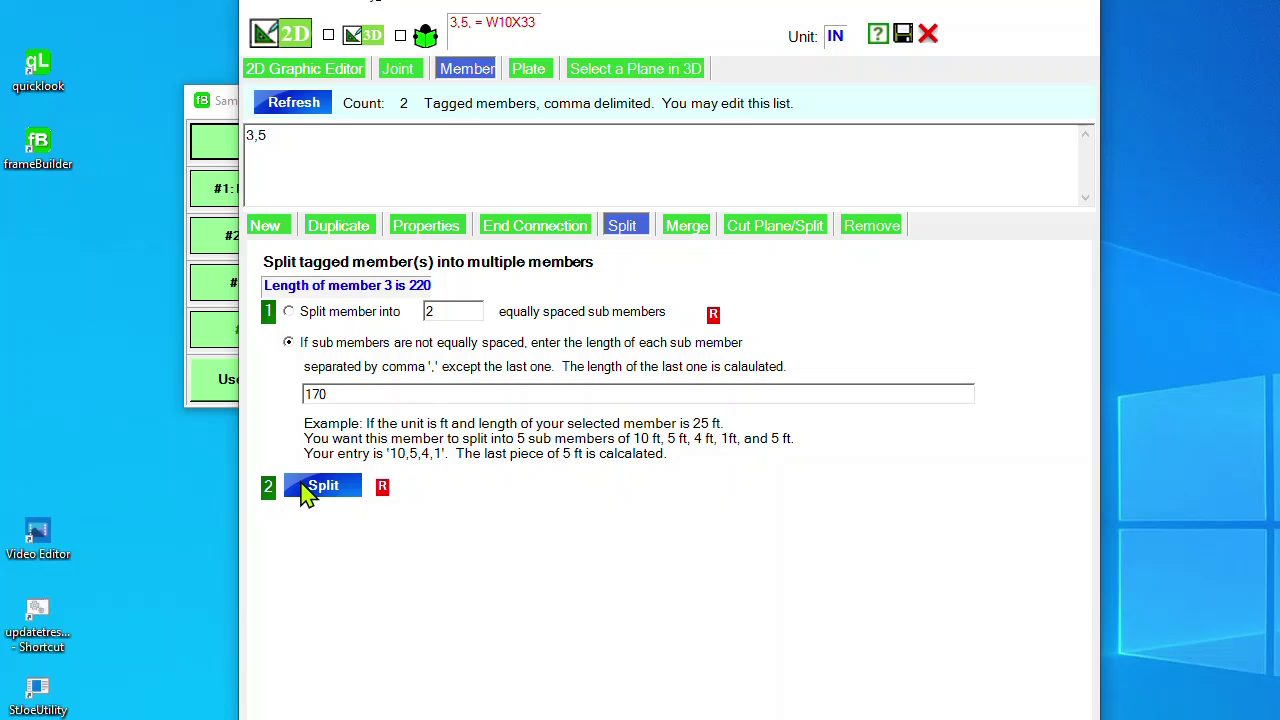
left_click(303, 484)
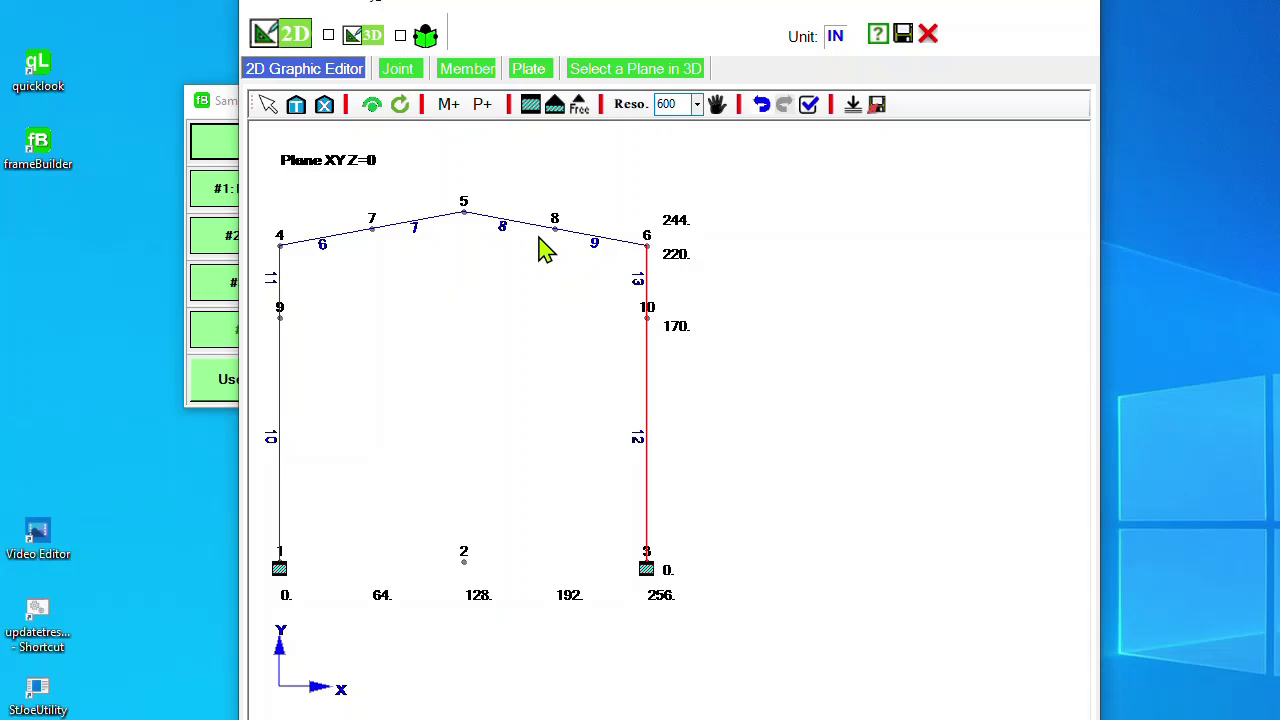
- Clear the tags and add two diagonal brace members, from joint 9 to joint 7 and from joint 10 to joint 8
left_click(332, 113)
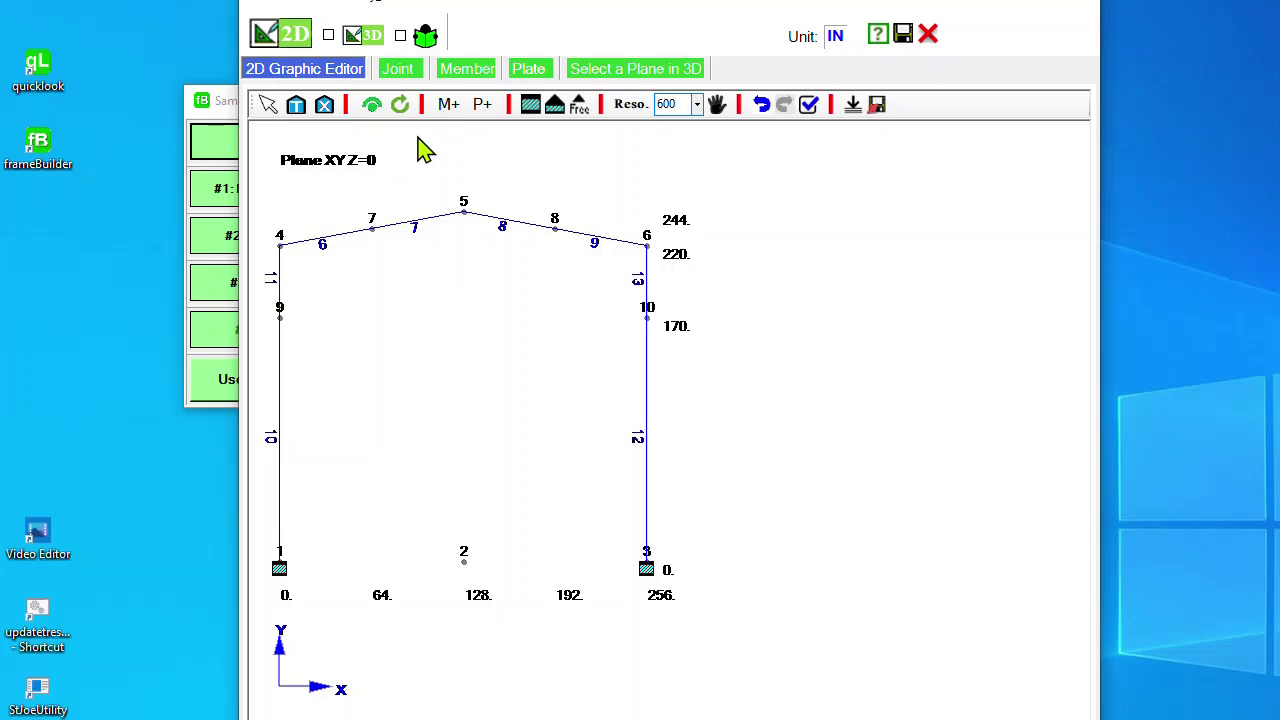
left_click(450, 110)
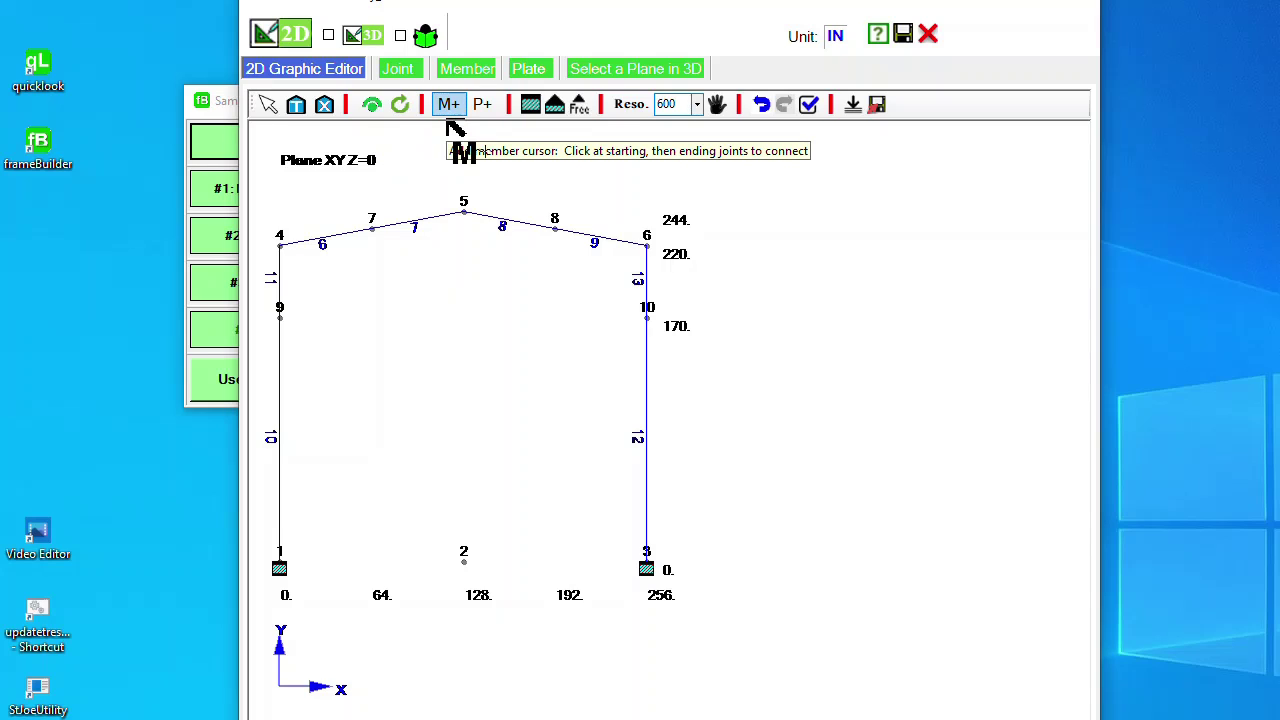
left_click(279, 318)
left_click(371, 230)
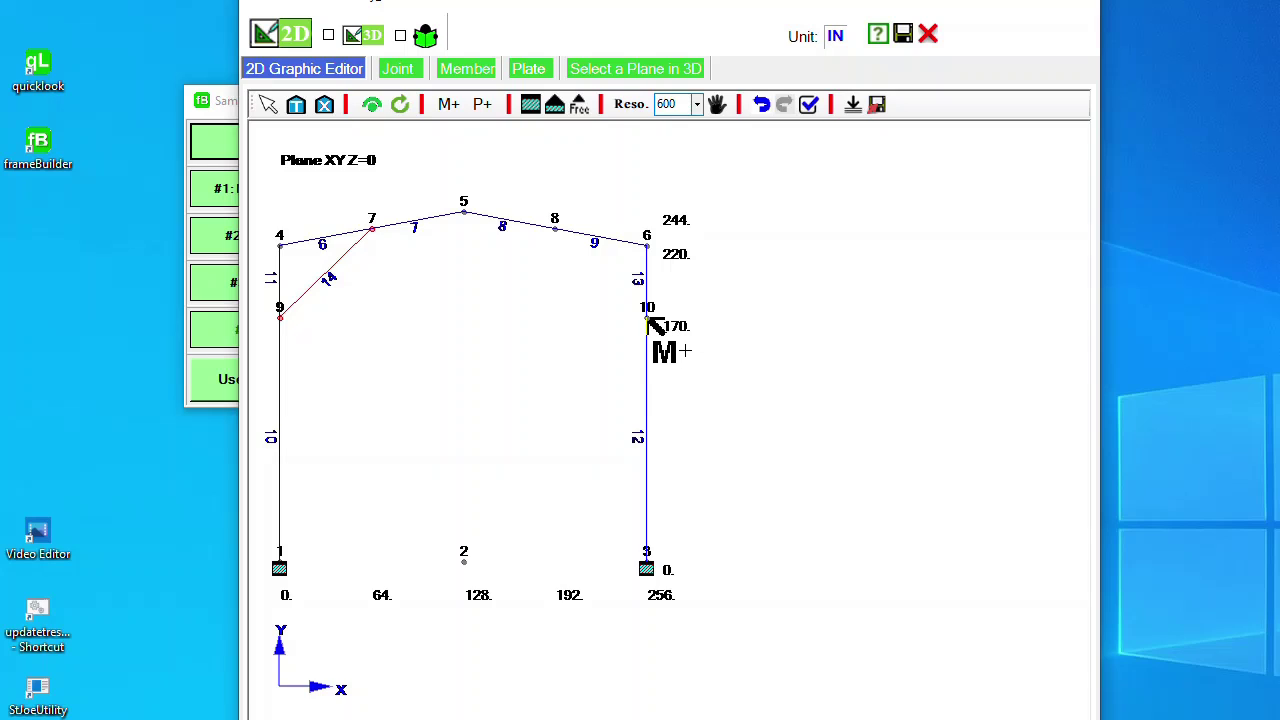
left_click(647, 319)
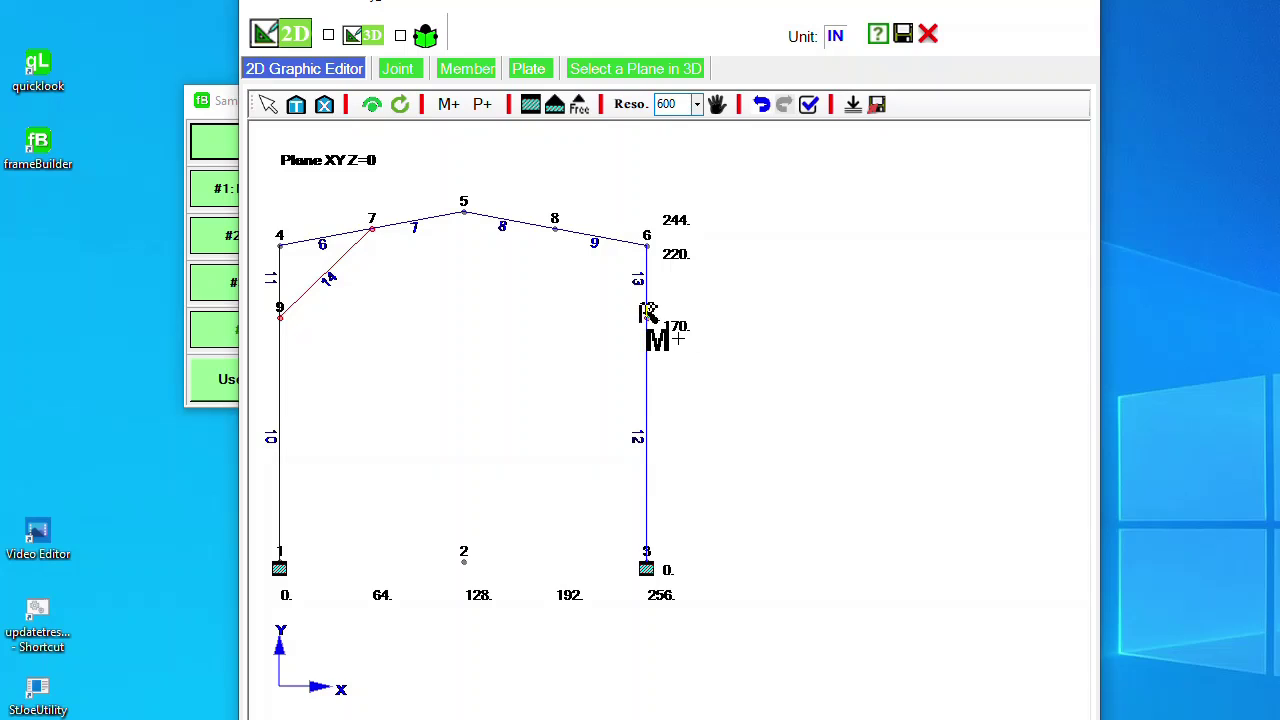
left_click(555, 229)
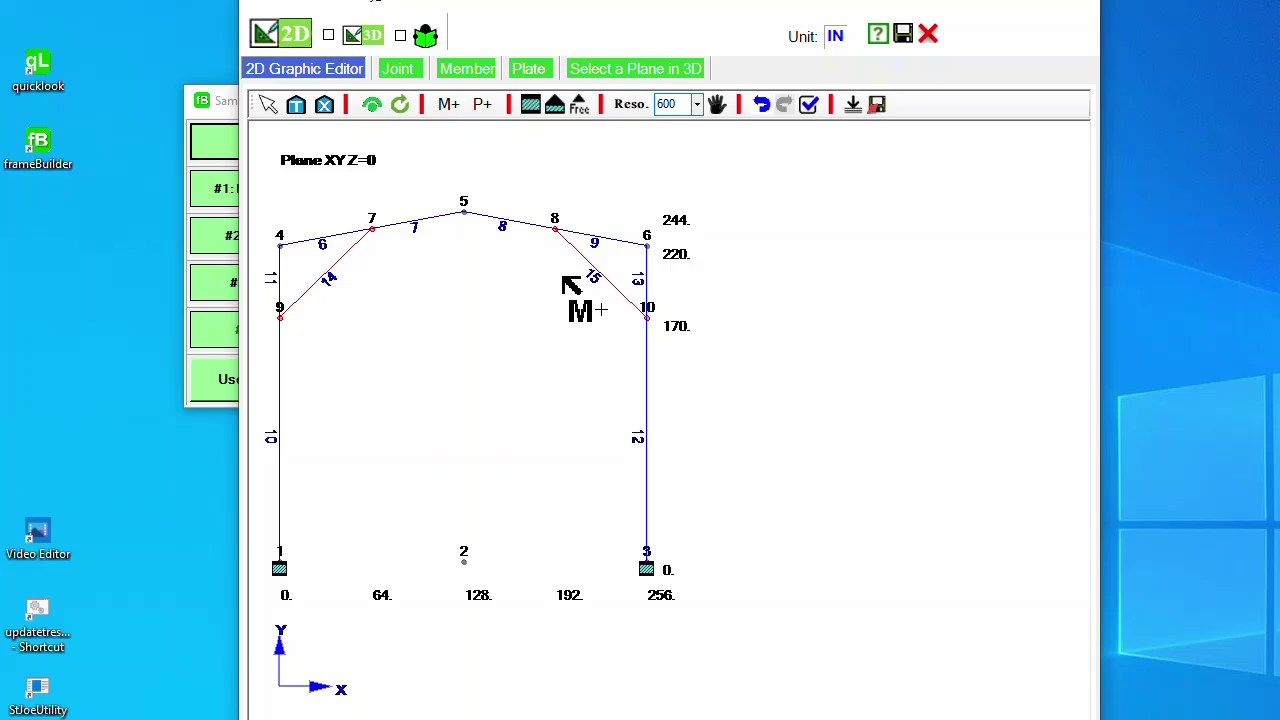
left_click(268, 106)
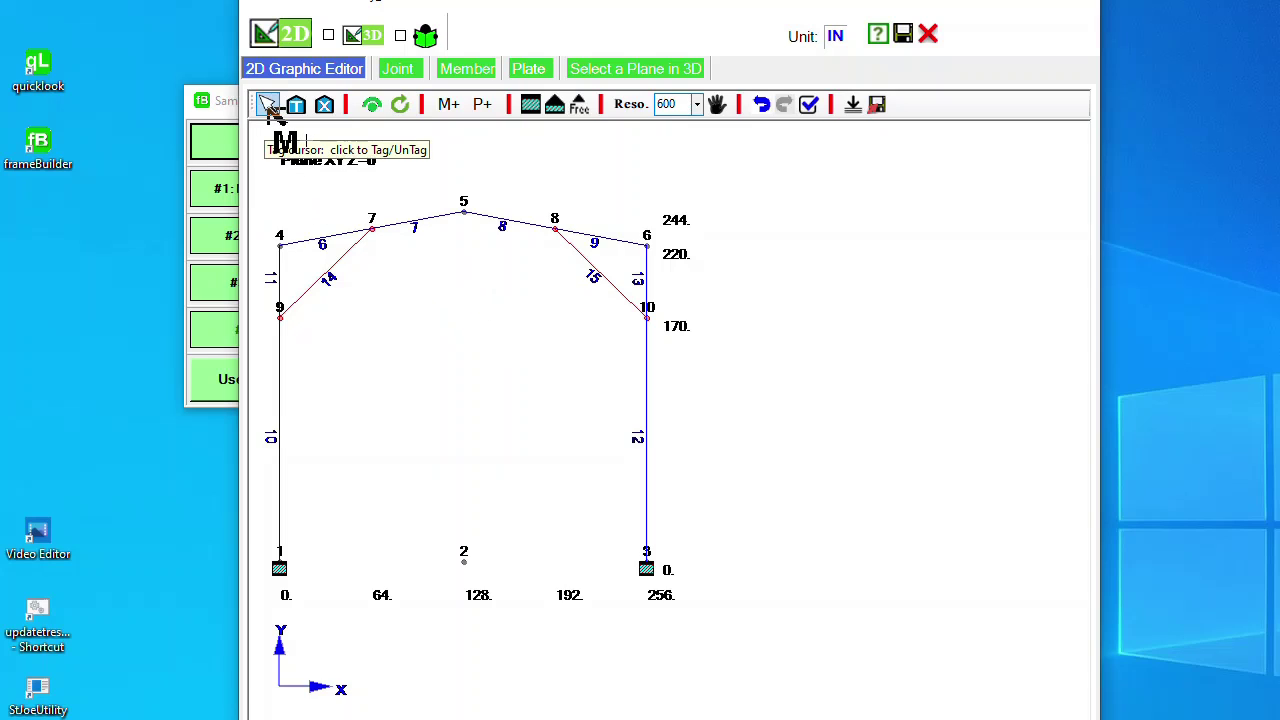
- Assign material A36 to the two diagonal brace members 14 and 15
right_click(328, 324)
mouse_move(340, 357)
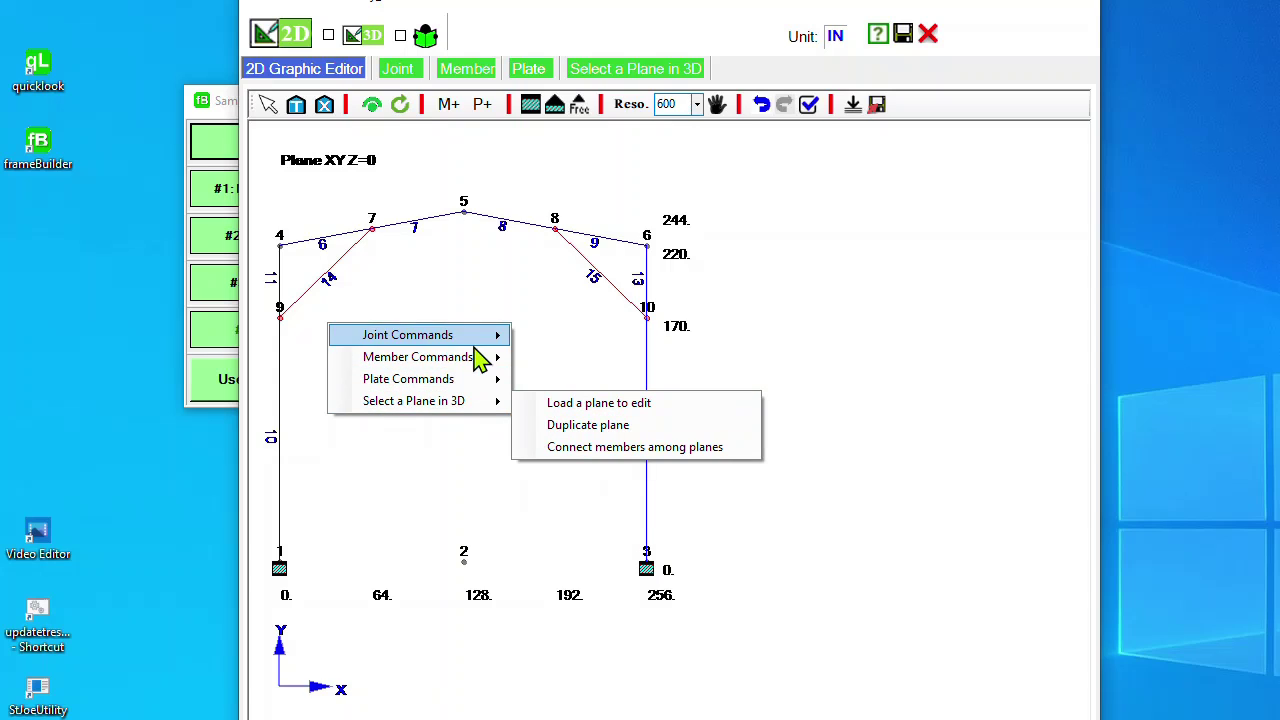
mouse_move(480, 360)
left_click(560, 405)
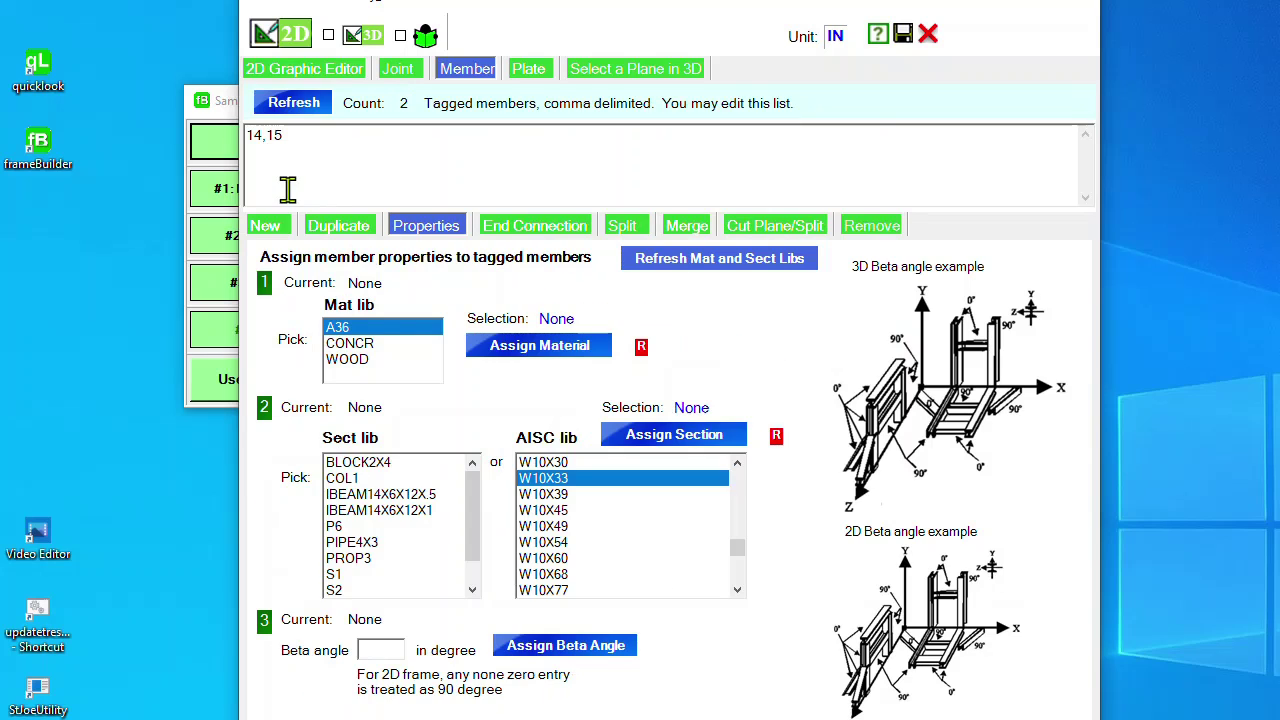
left_click_drag(292, 137, 192, 138)
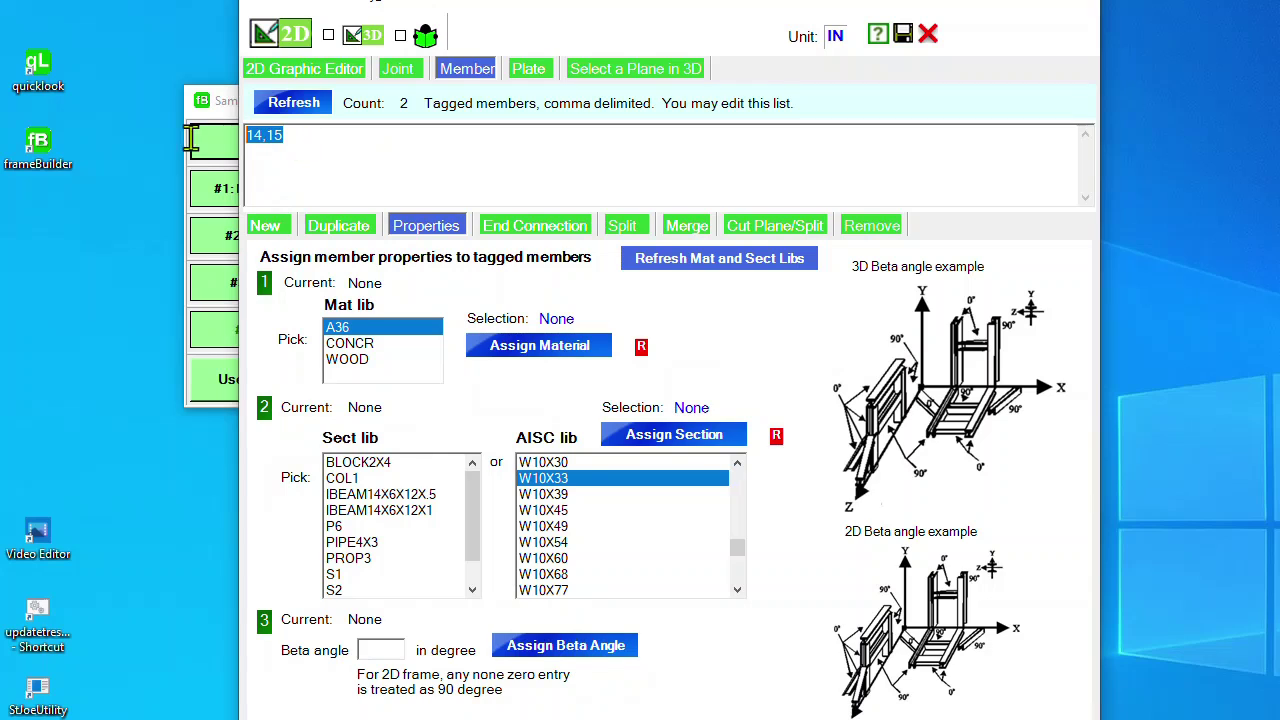
left_click(349, 330)
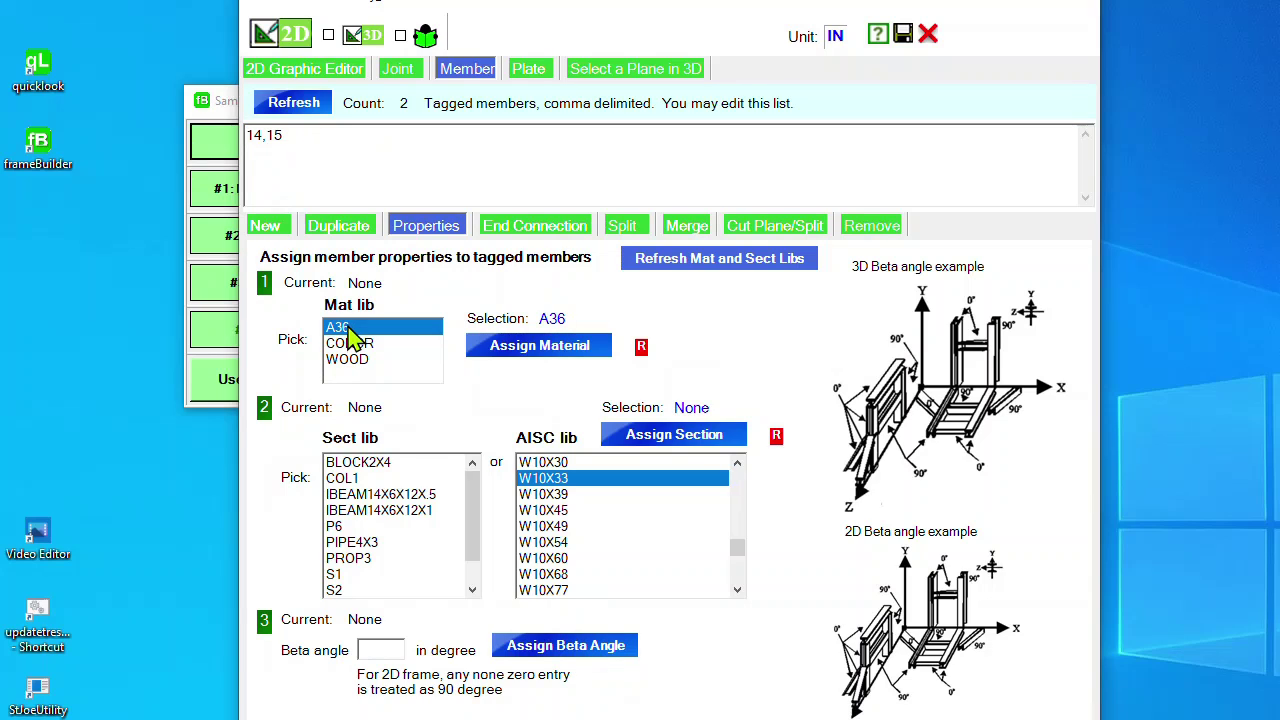
left_click(552, 352)
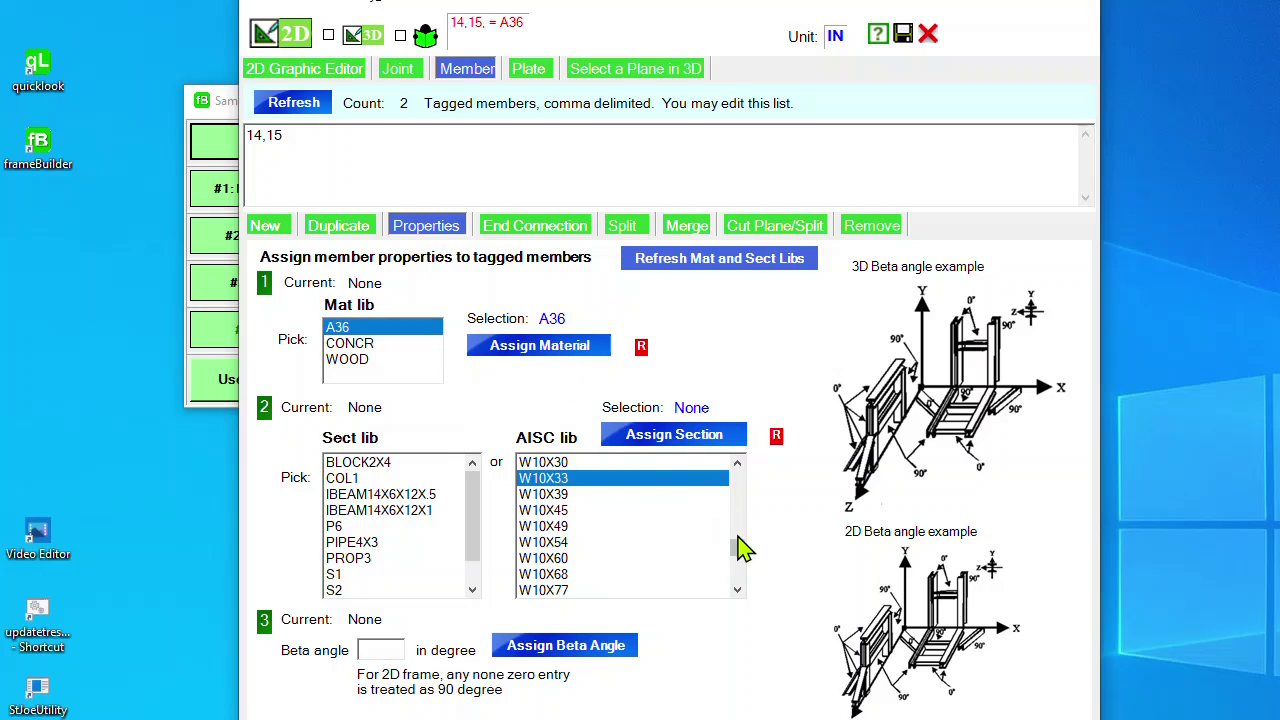
- Assign the AISC section 2L2-1/2X2-1/2X1/2 to brace members 14 and 15
left_click_drag(740, 552, 724, 471)
left_click(576, 468)
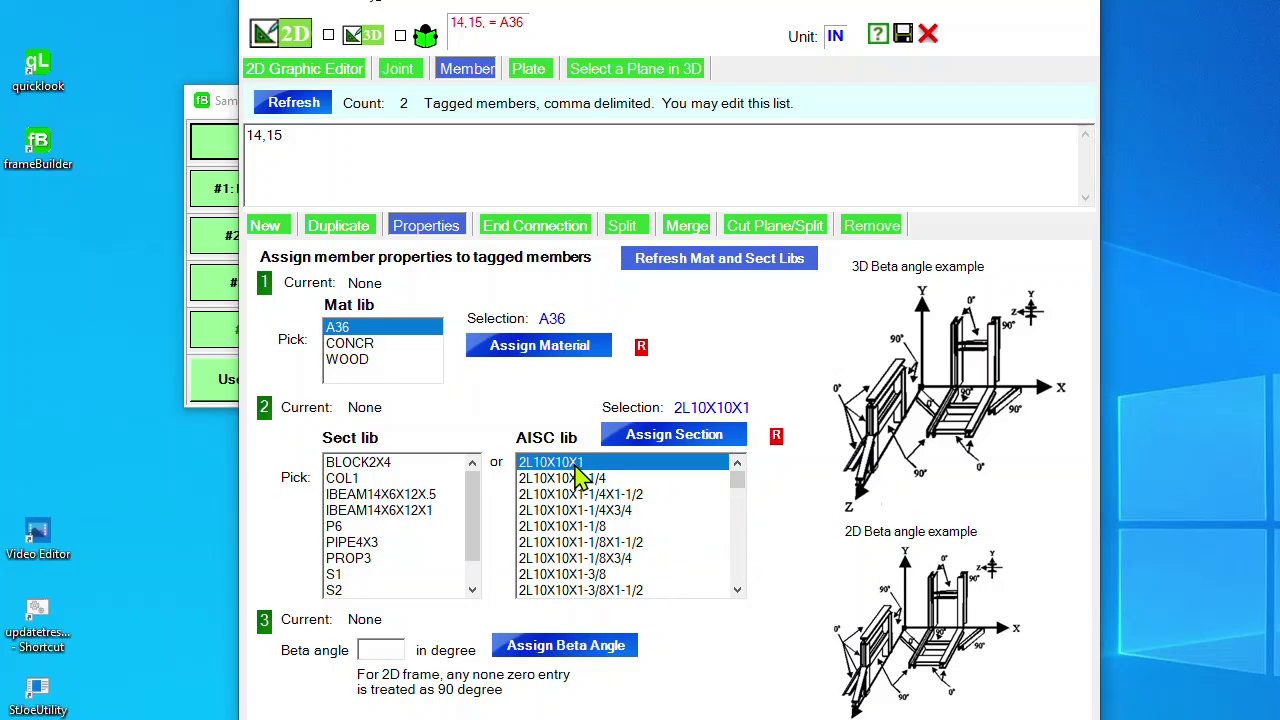
scroll(736, 570, "down", 5)
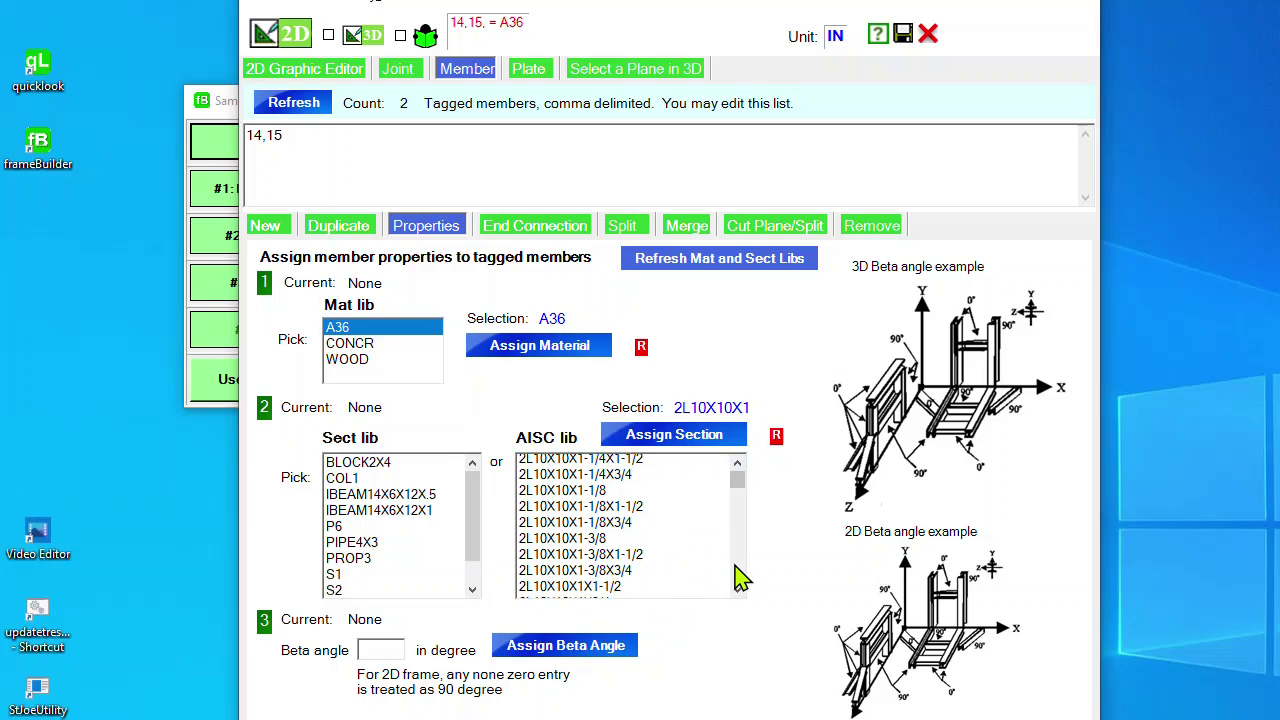
scroll(736, 570, "down", 10)
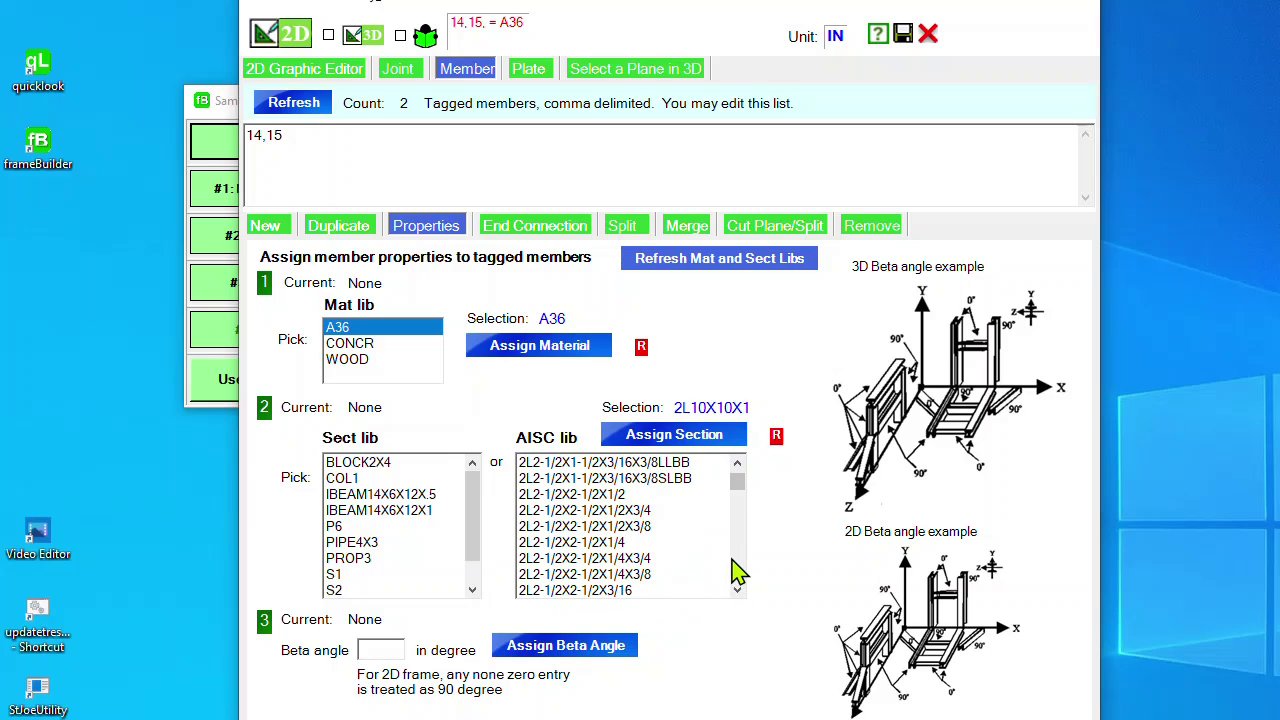
left_click(588, 499)
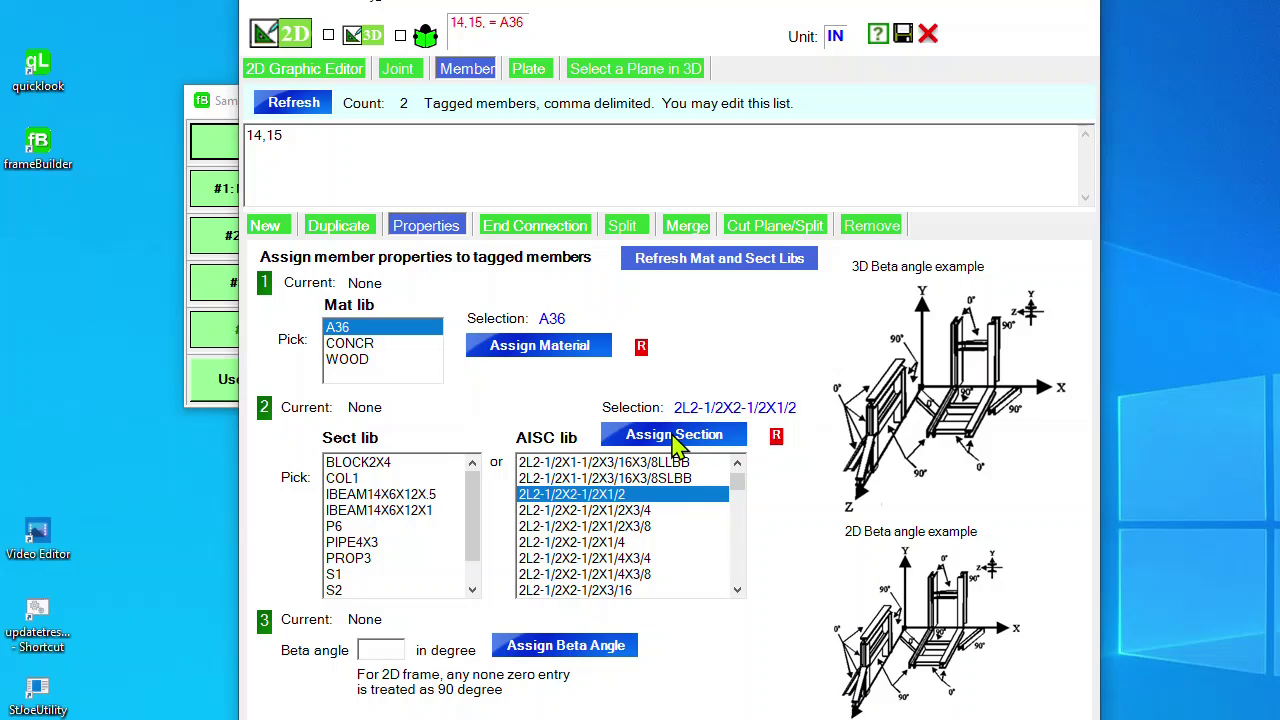
left_click(678, 440)
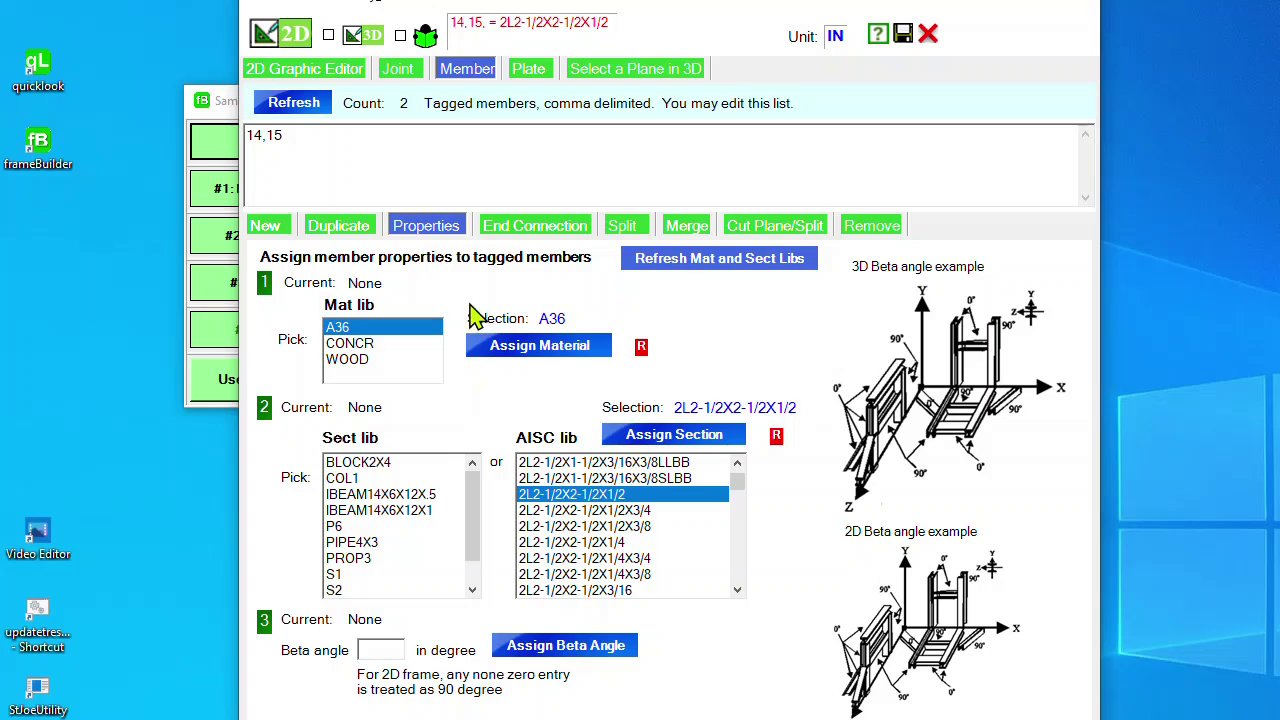
- Define the end connections of brace members 14 and 15 as pinned at both the start and end joints
left_click(527, 232)
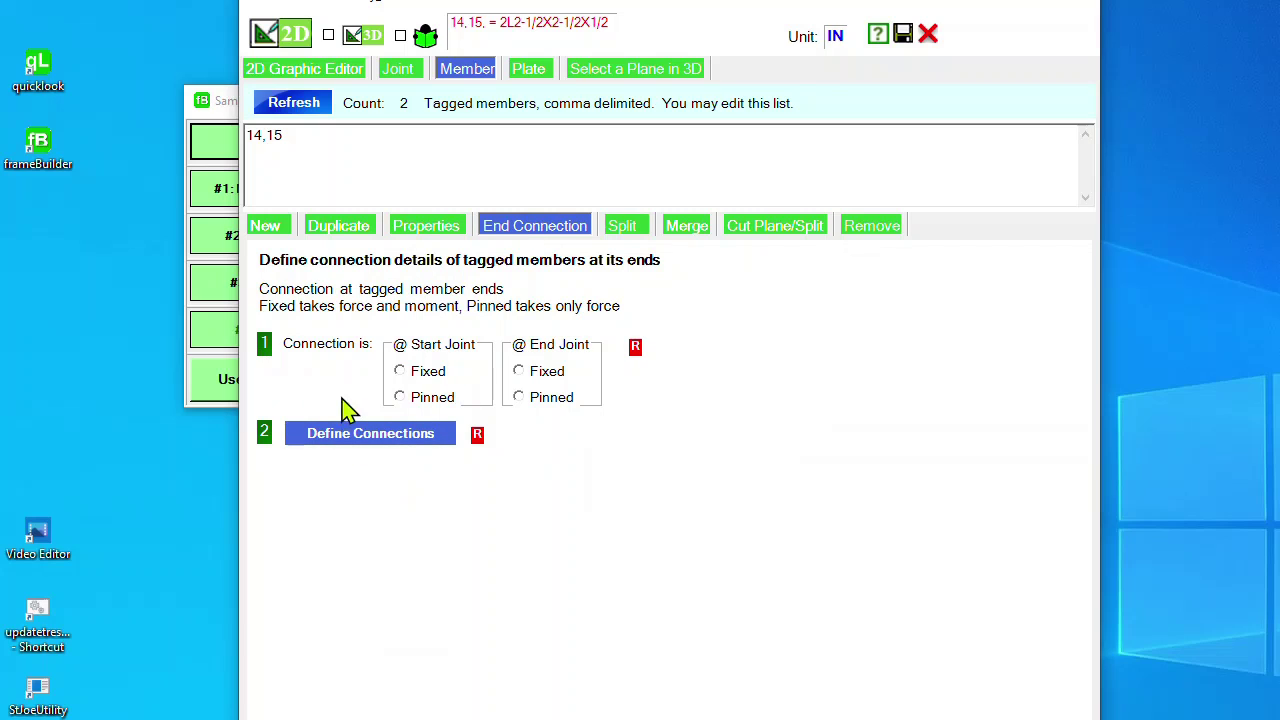
left_click(400, 397)
left_click(518, 397)
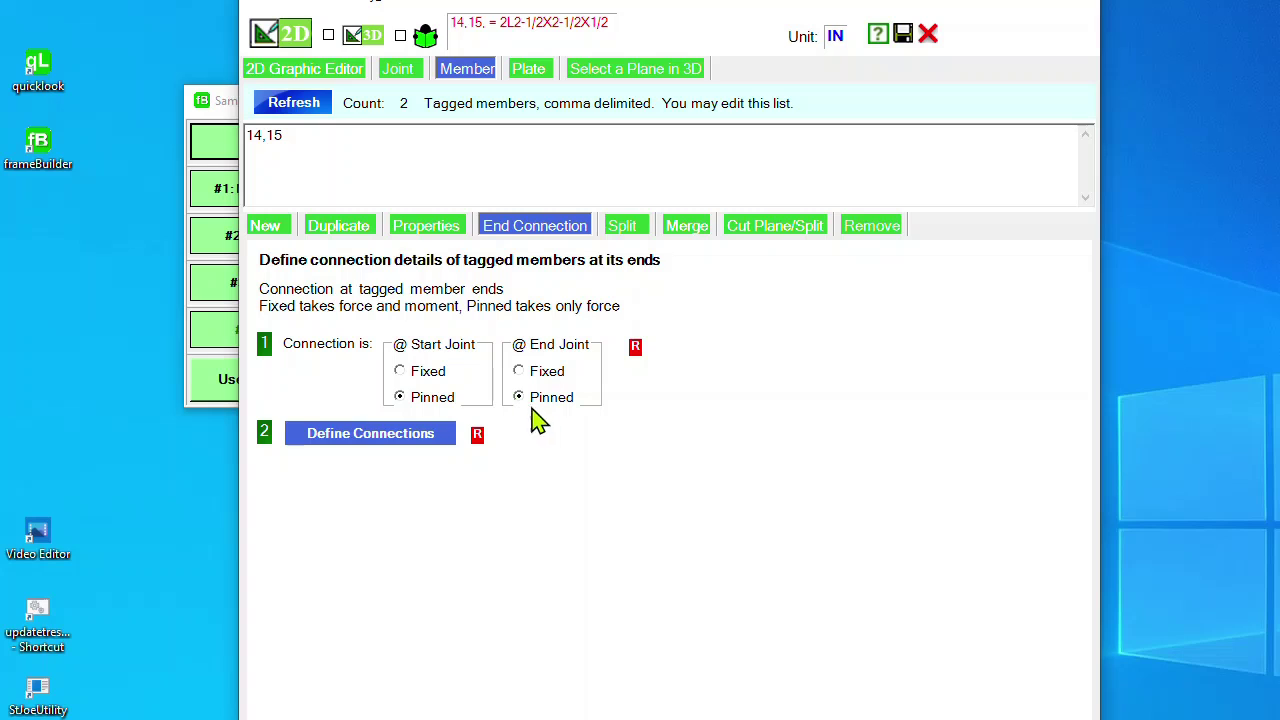
left_click(395, 440)
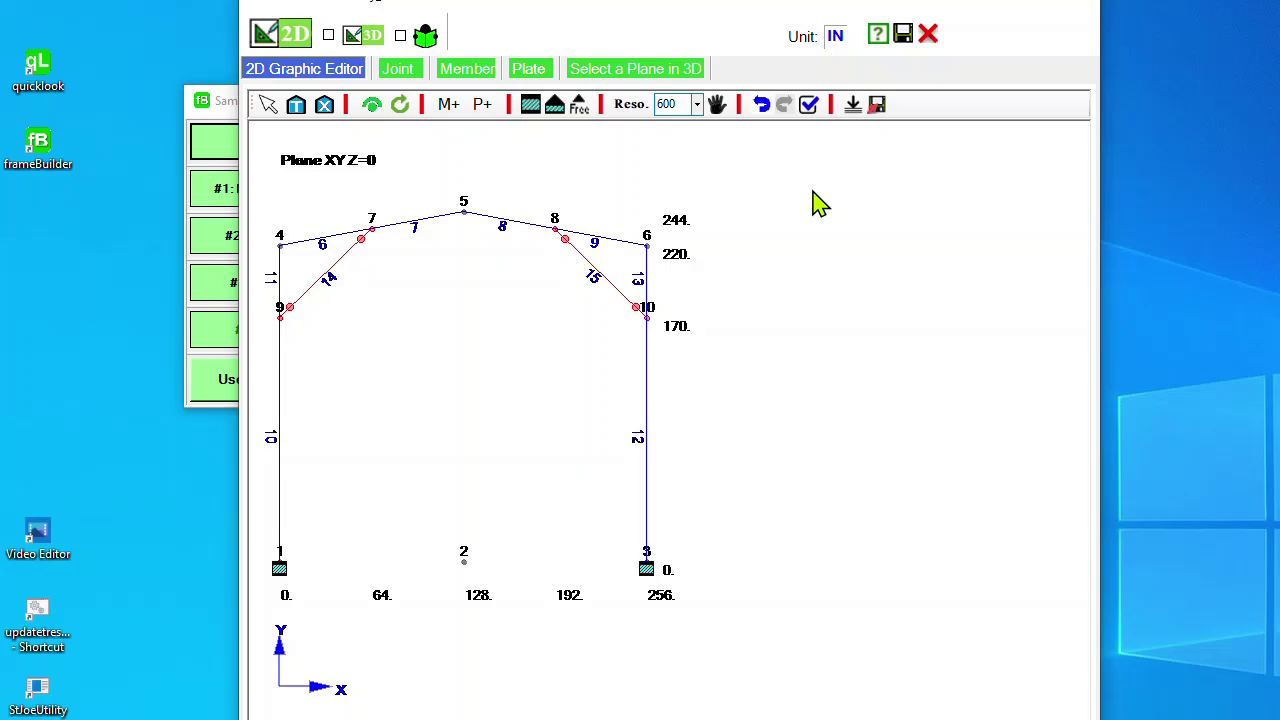
- Run the model completeness check on the frame and dismiss its report
left_click(808, 104)
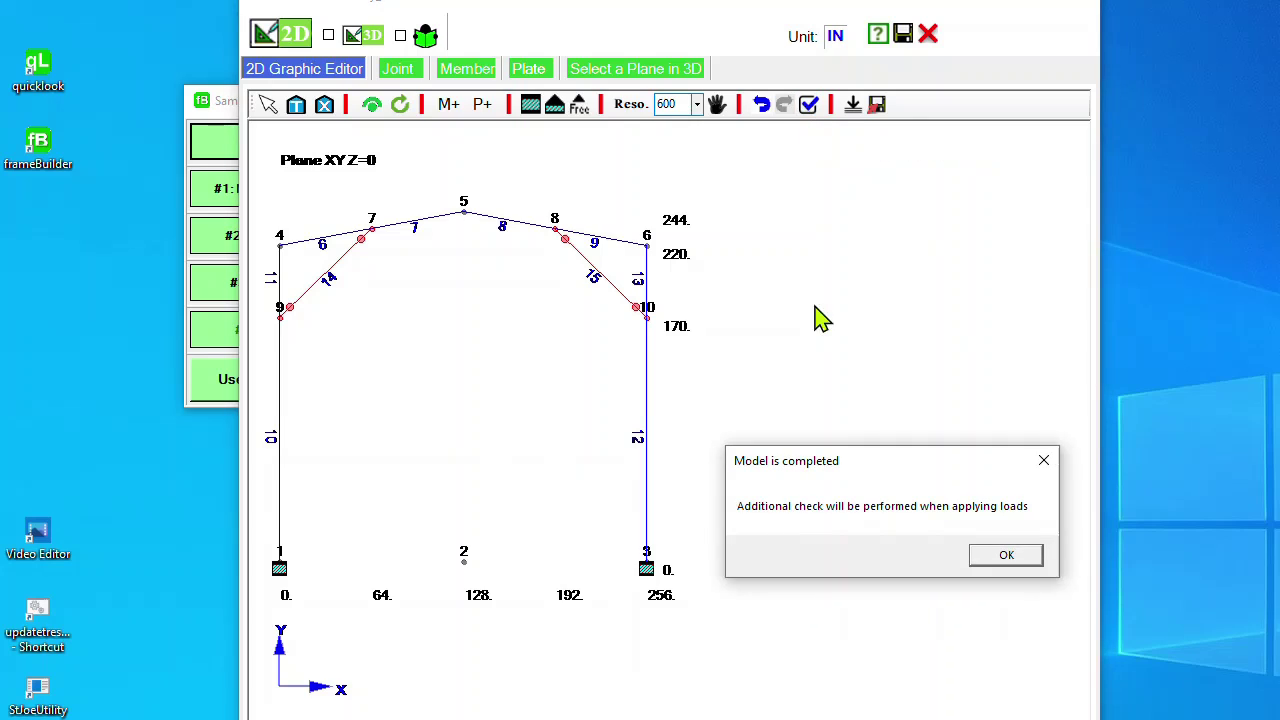
left_click_drag(875, 461, 857, 256)
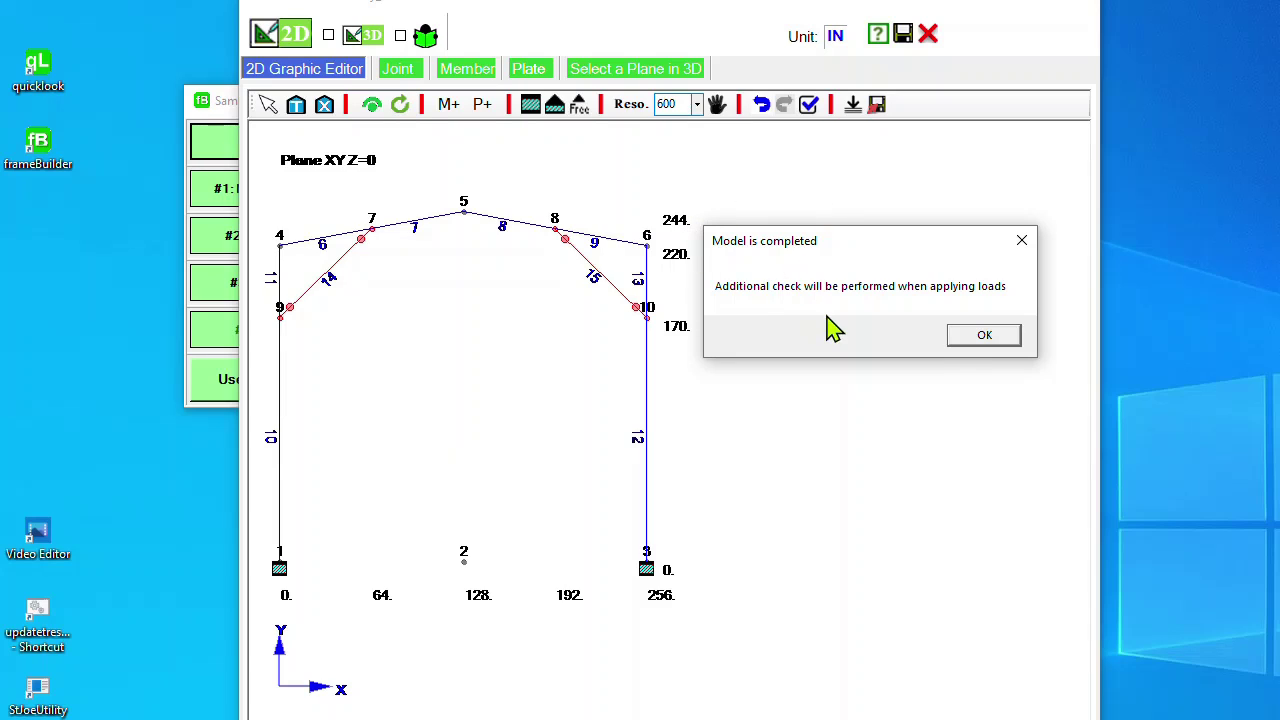
left_click(978, 338)
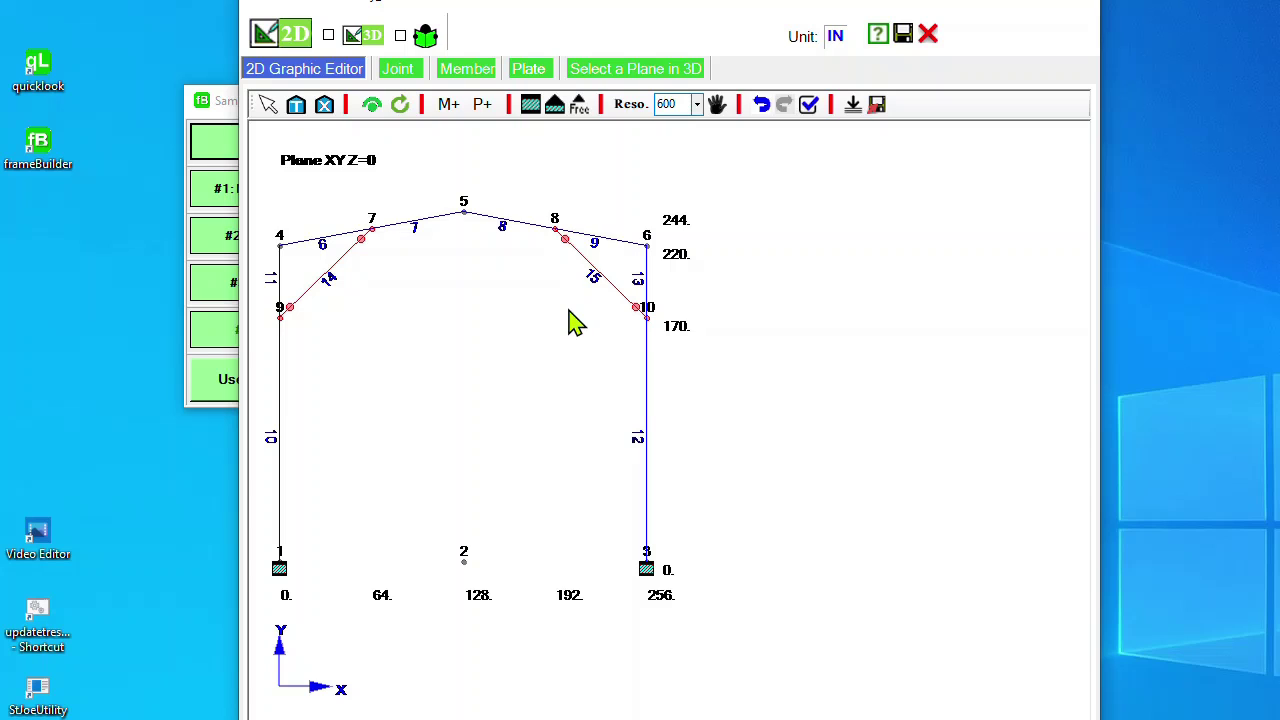
- Save a copy of the frame as hallway_Typical in the 3DF_42J_HallWay folder and close the geometry editor
left_click(877, 106)
left_click(283, 463)
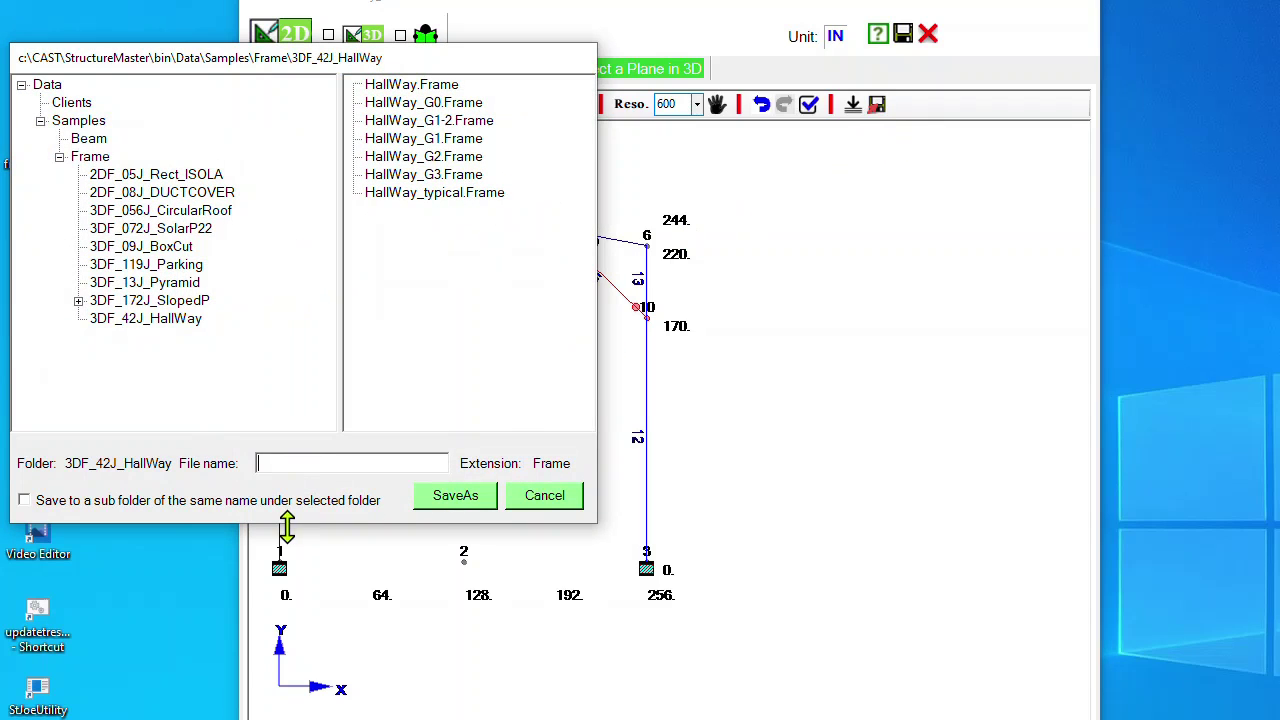
type("hallway_Typical")
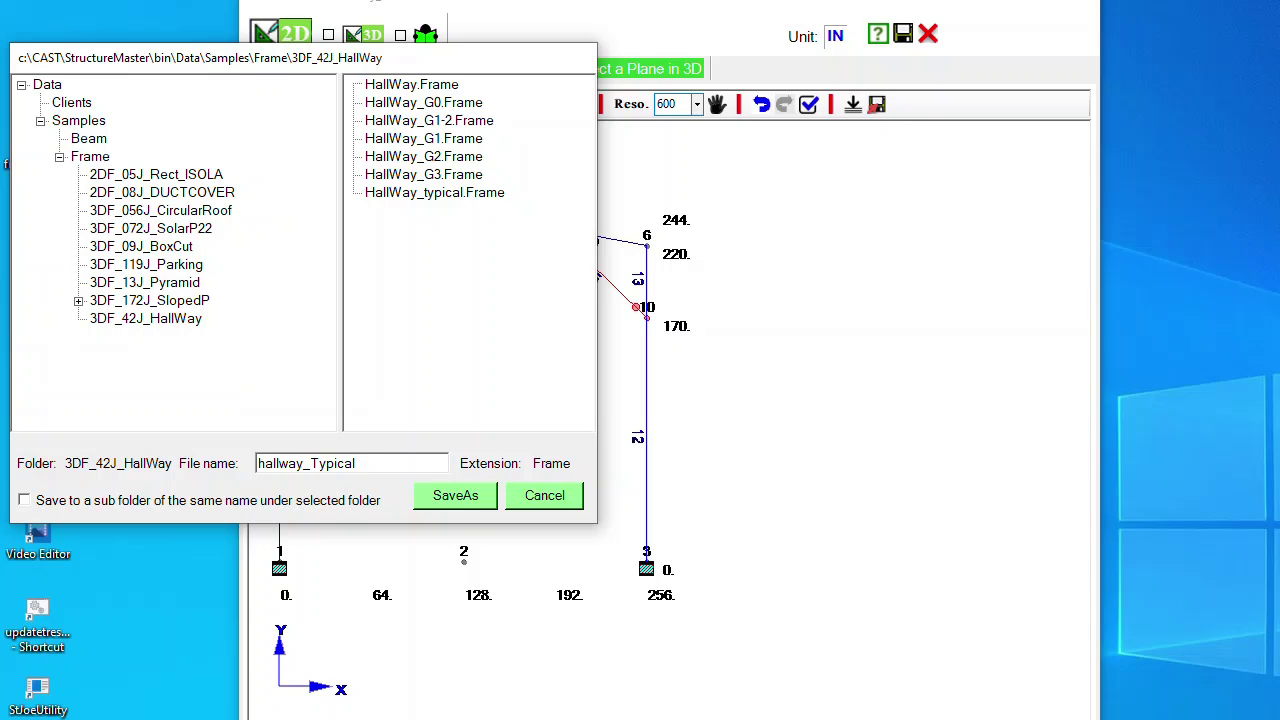
left_click(459, 500)
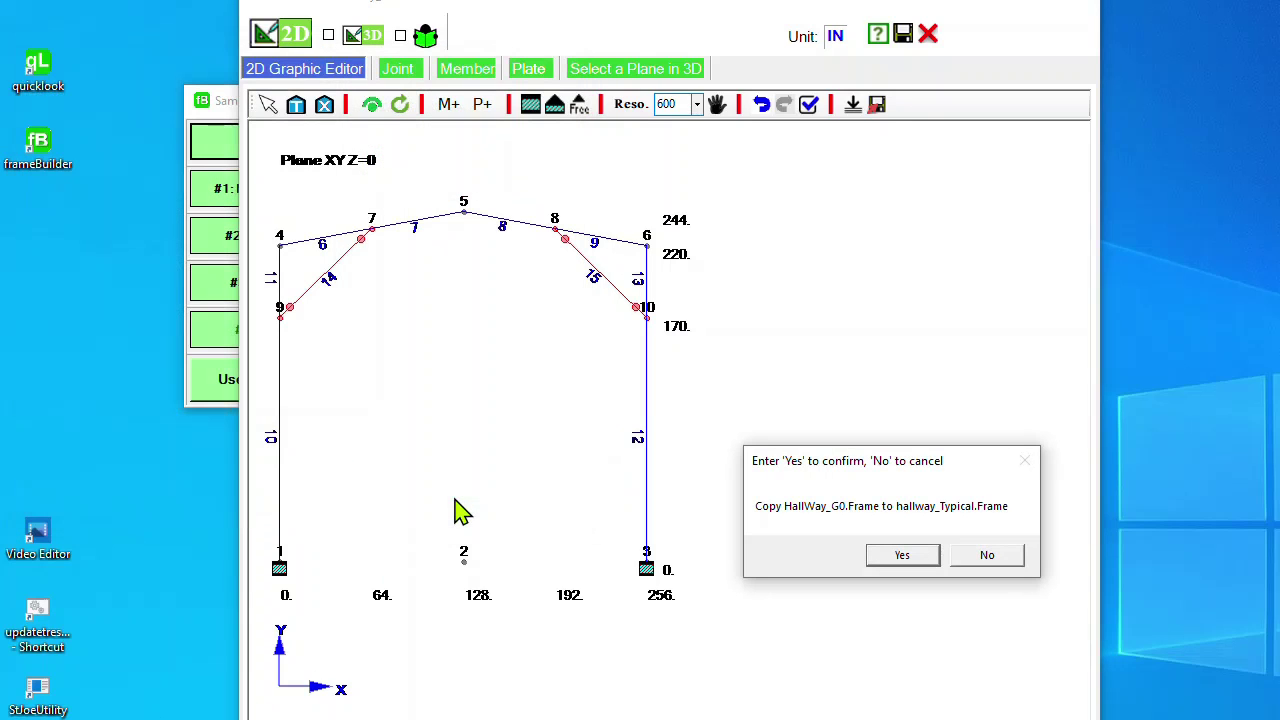
left_click(903, 556)
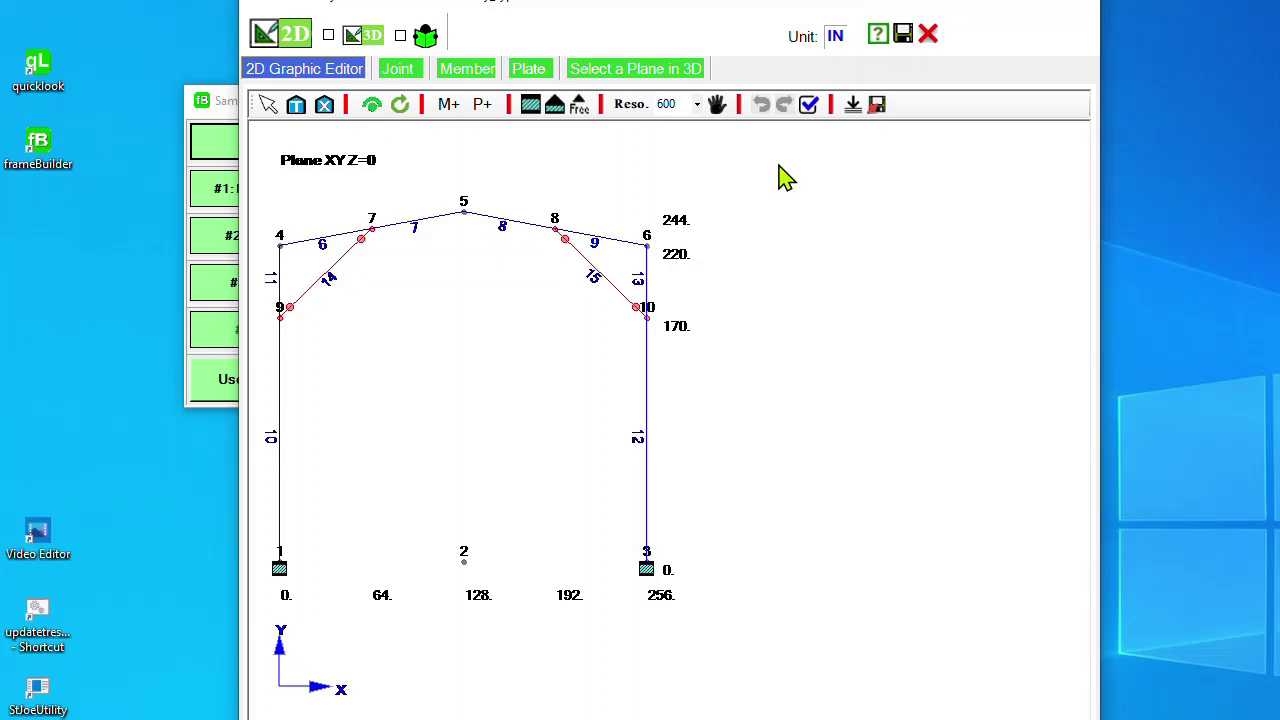
left_click(928, 36)
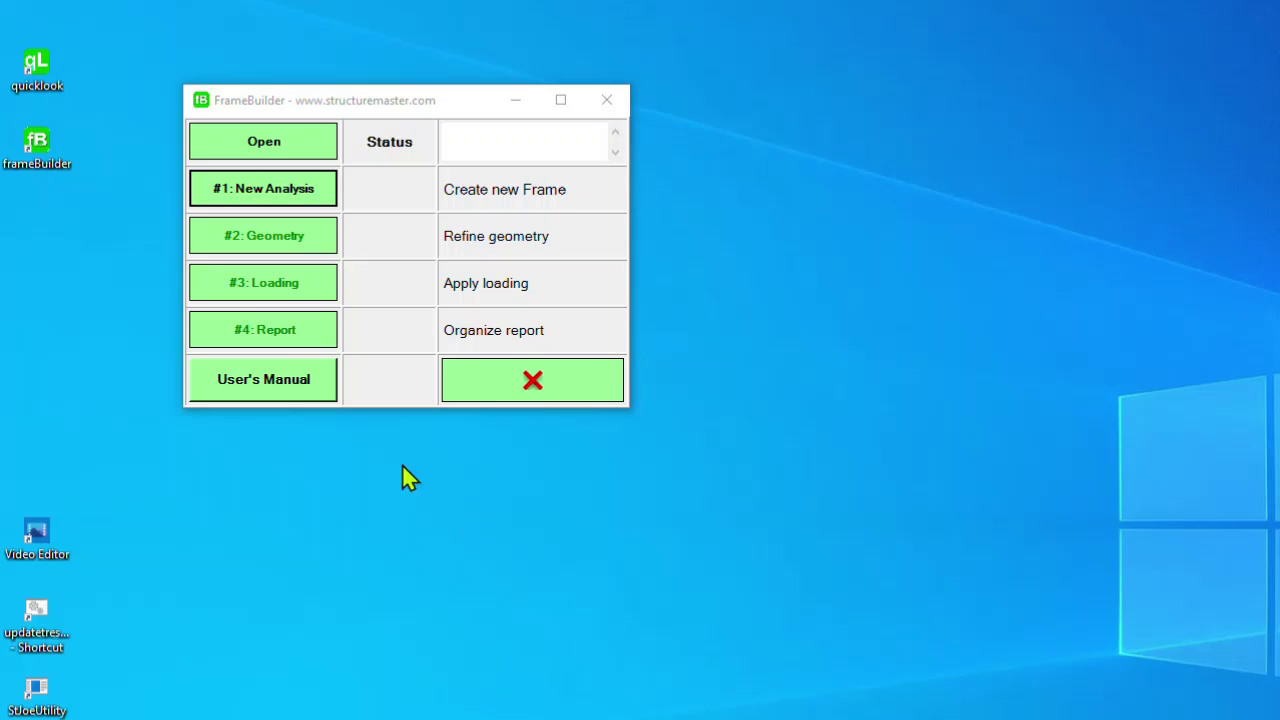
- Open hallway_Typical.Frame from the 3DF_42J_HallWay folder under Samples, Frame
left_click(264, 141)
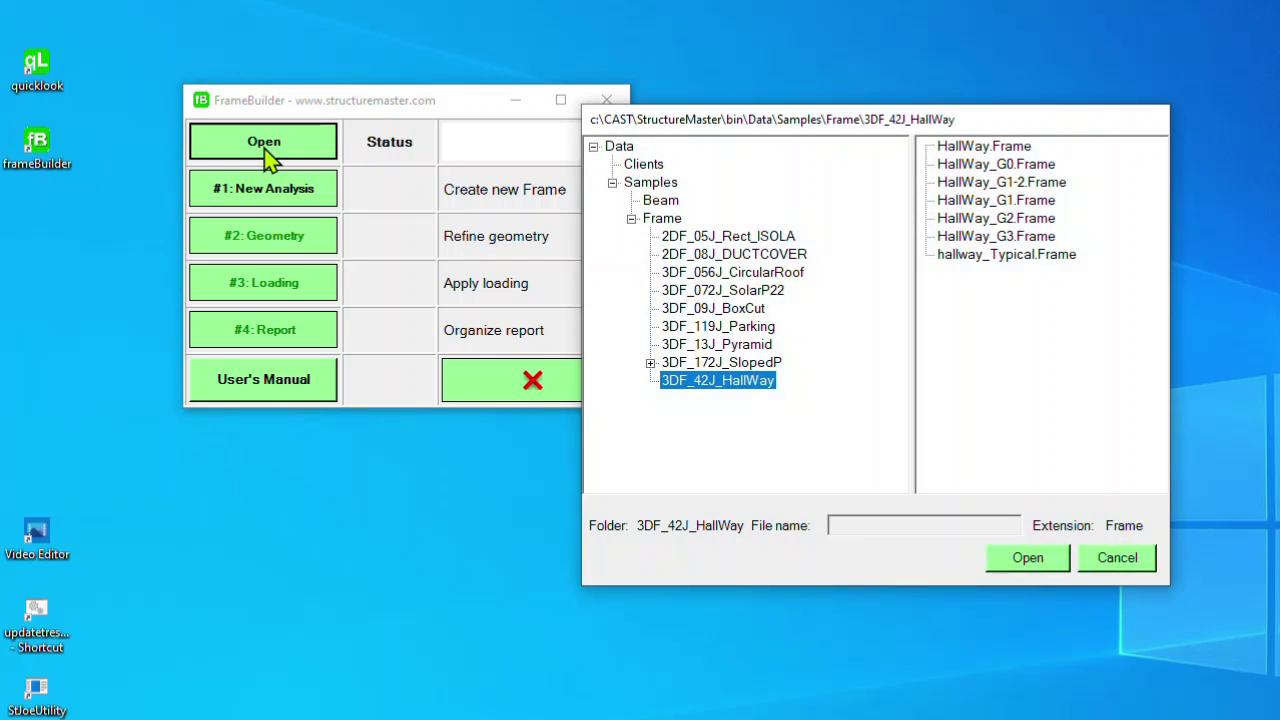
left_click(651, 183)
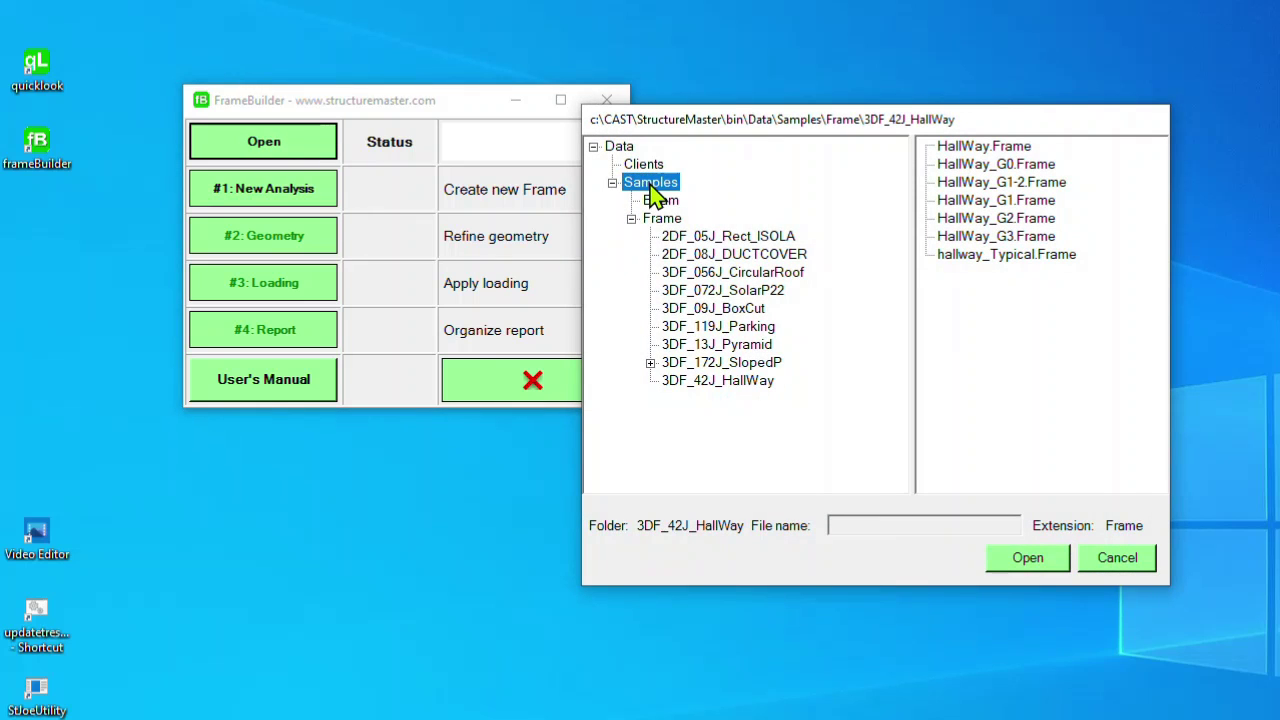
left_click(662, 220)
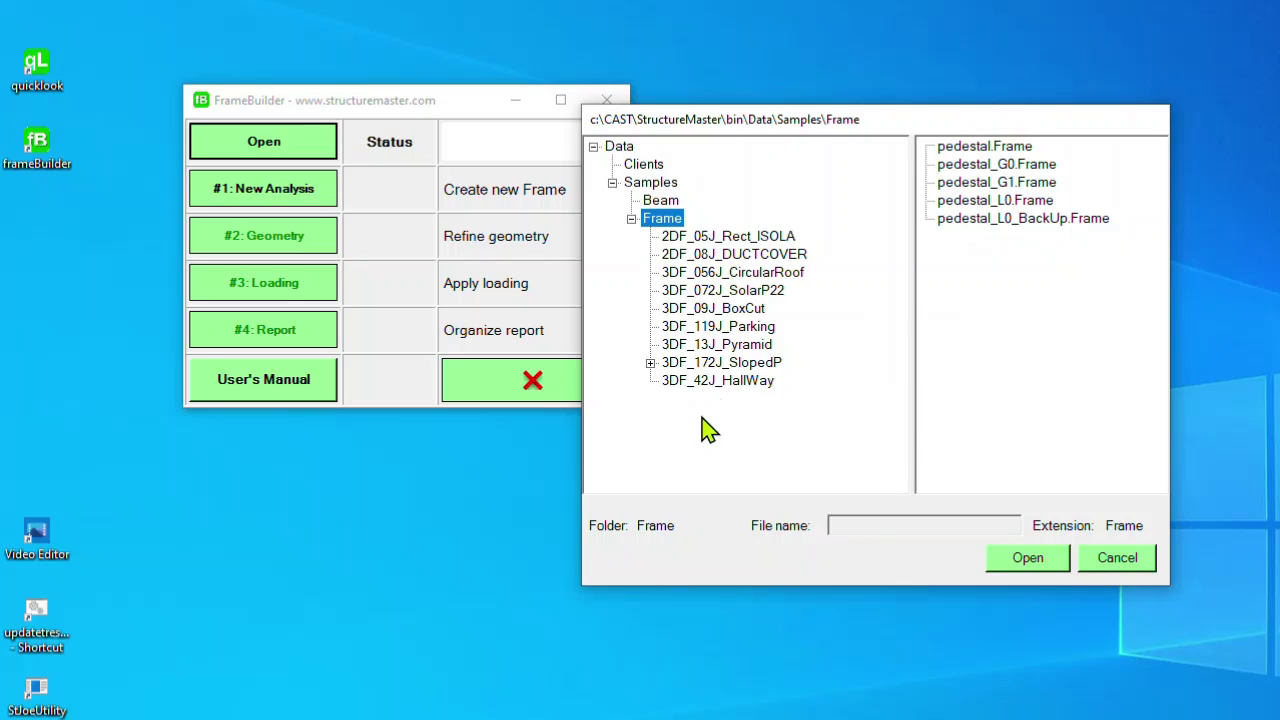
left_click(724, 386)
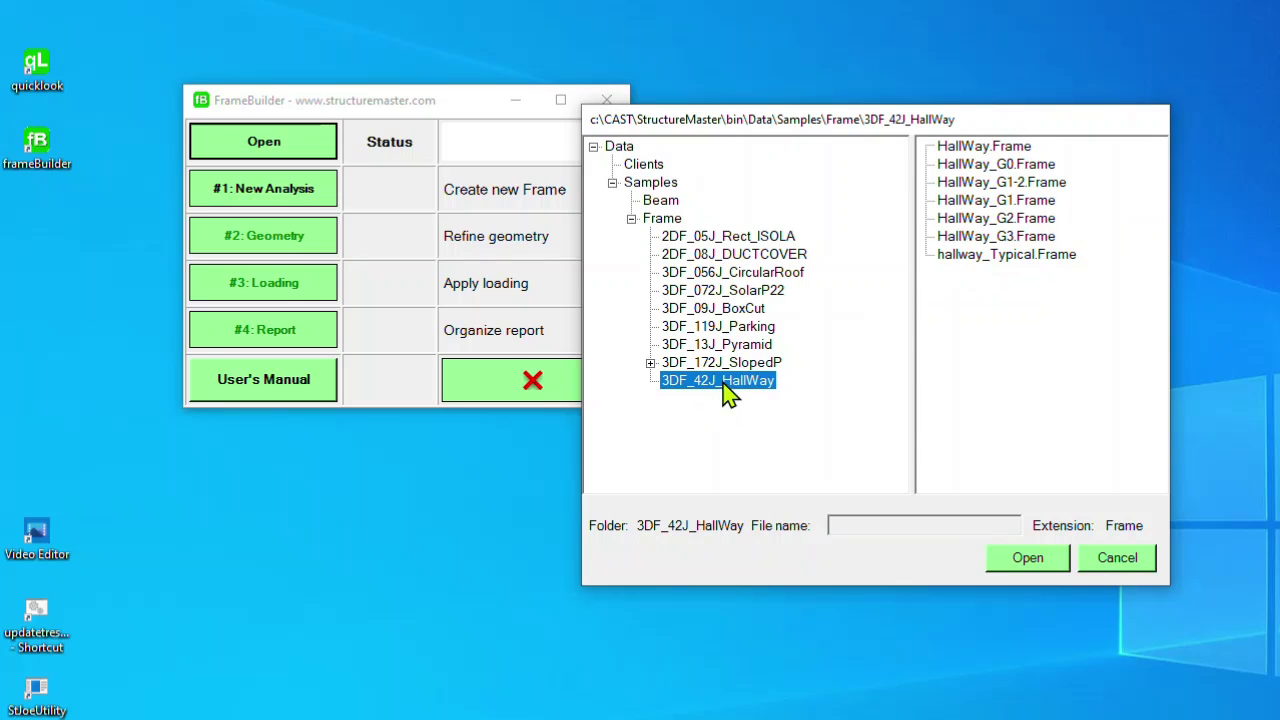
left_click(1020, 256)
left_click(1030, 558)
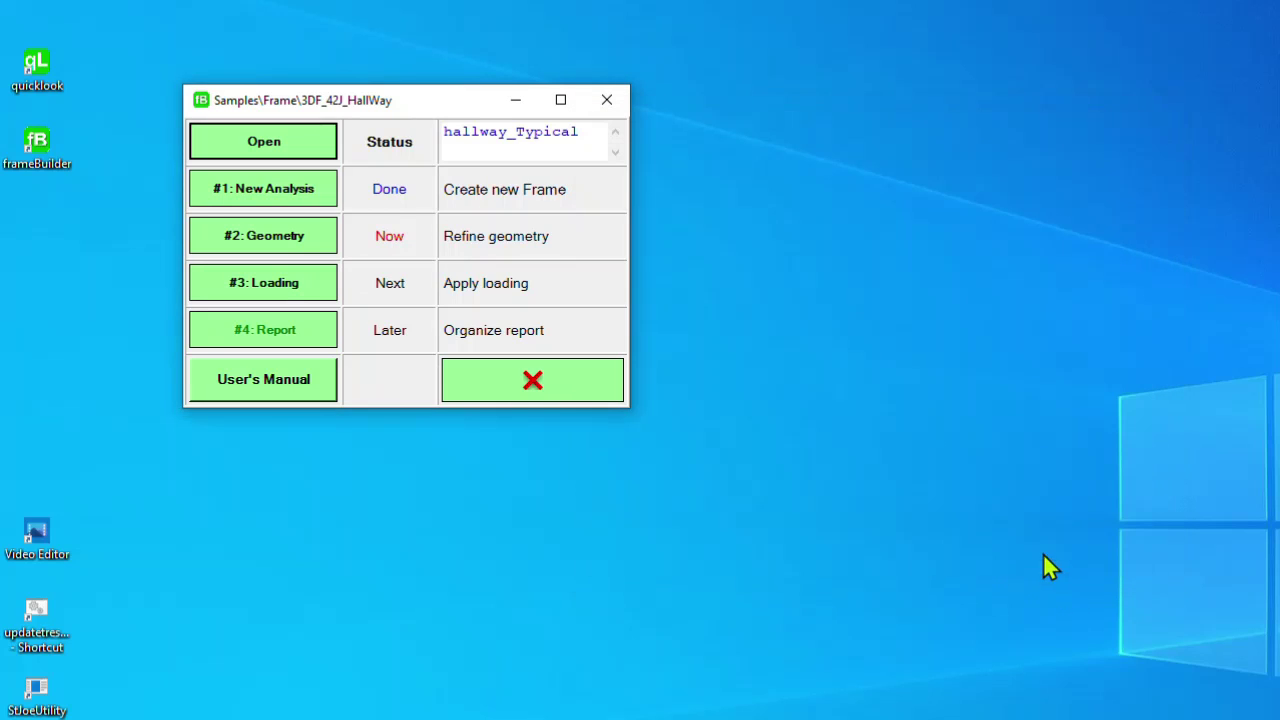
- Open the frame for geometry refinement and set the graphic resolution to 600 so the whole frame fits
left_click(288, 236)
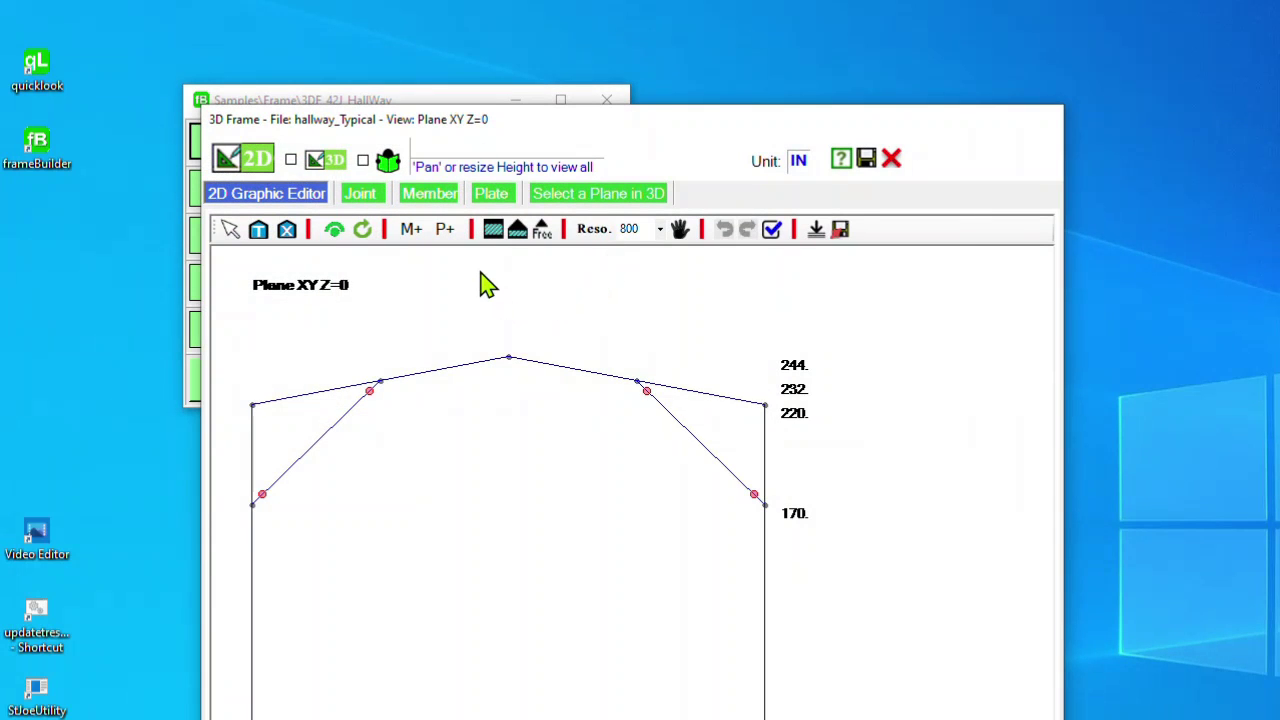
left_click(659, 230)
scroll(655, 273, "up", 2)
left_click(648, 277)
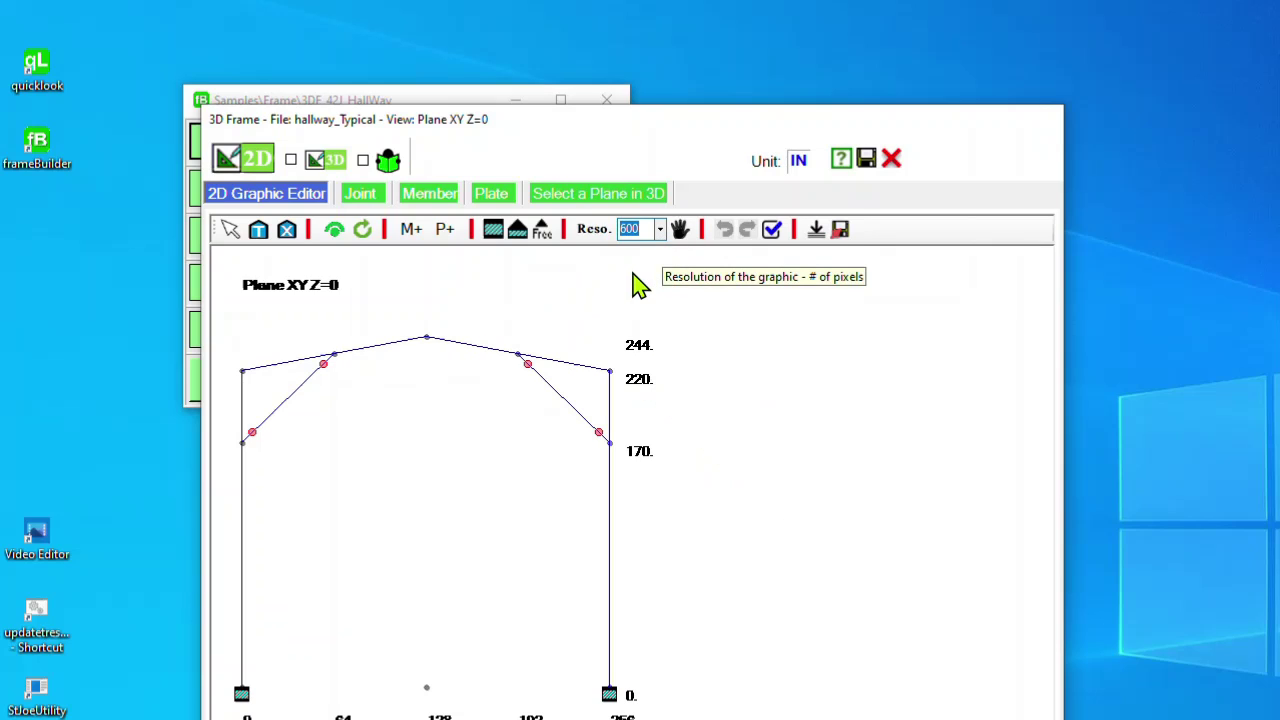
left_click_drag(600, 143, 469, 15)
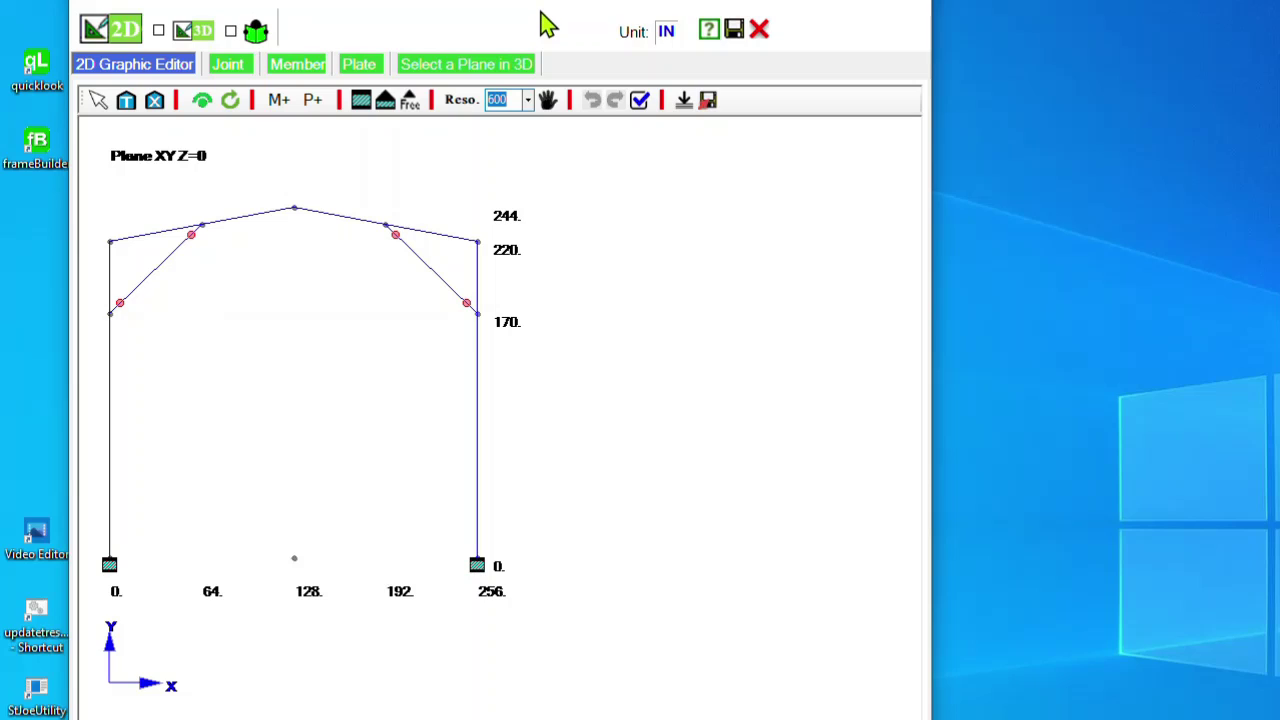
- Show the 3D view of the frame and place its window beside the 2D drawing
left_click(158, 31)
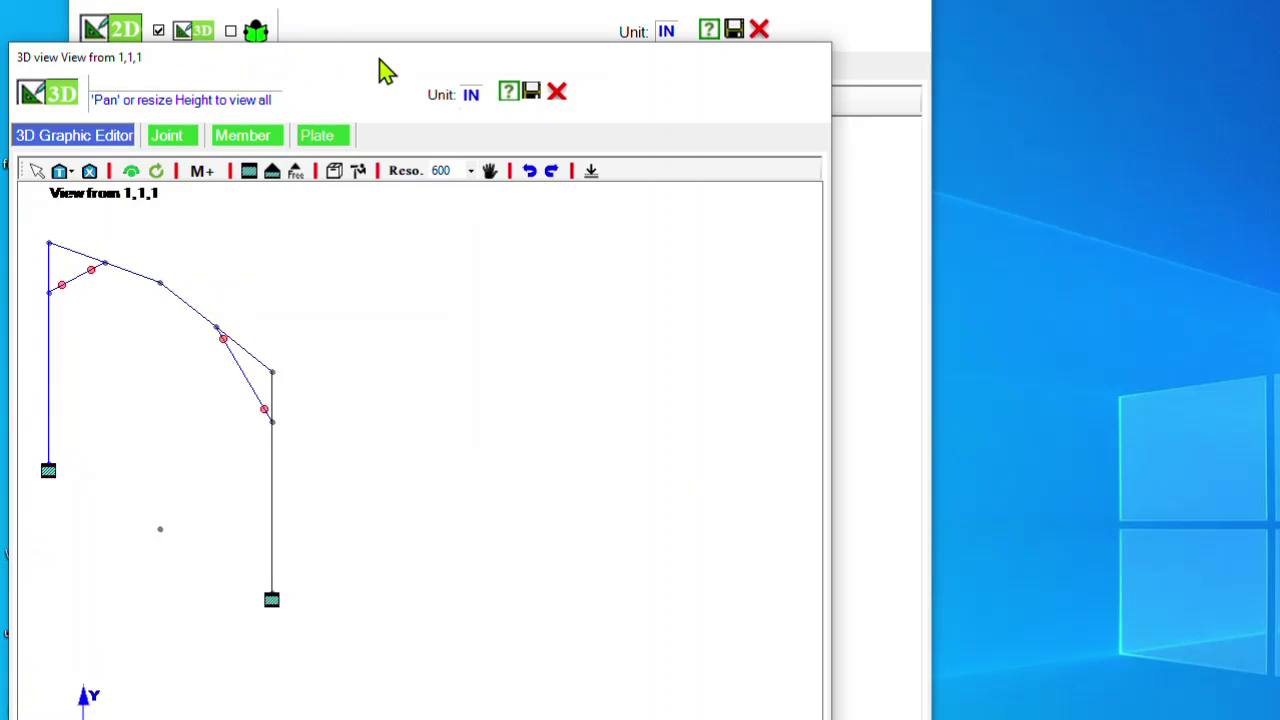
mouse_move(397, 73)
left_mouse_down()
mouse_move(975, 95)
mouse_move(960, 86)
mouse_move(1034, 124)
mouse_move(1094, 121)
mouse_move(1102, 94)
mouse_move(1100, 80)
mouse_move(968, 75)
left_mouse_up()
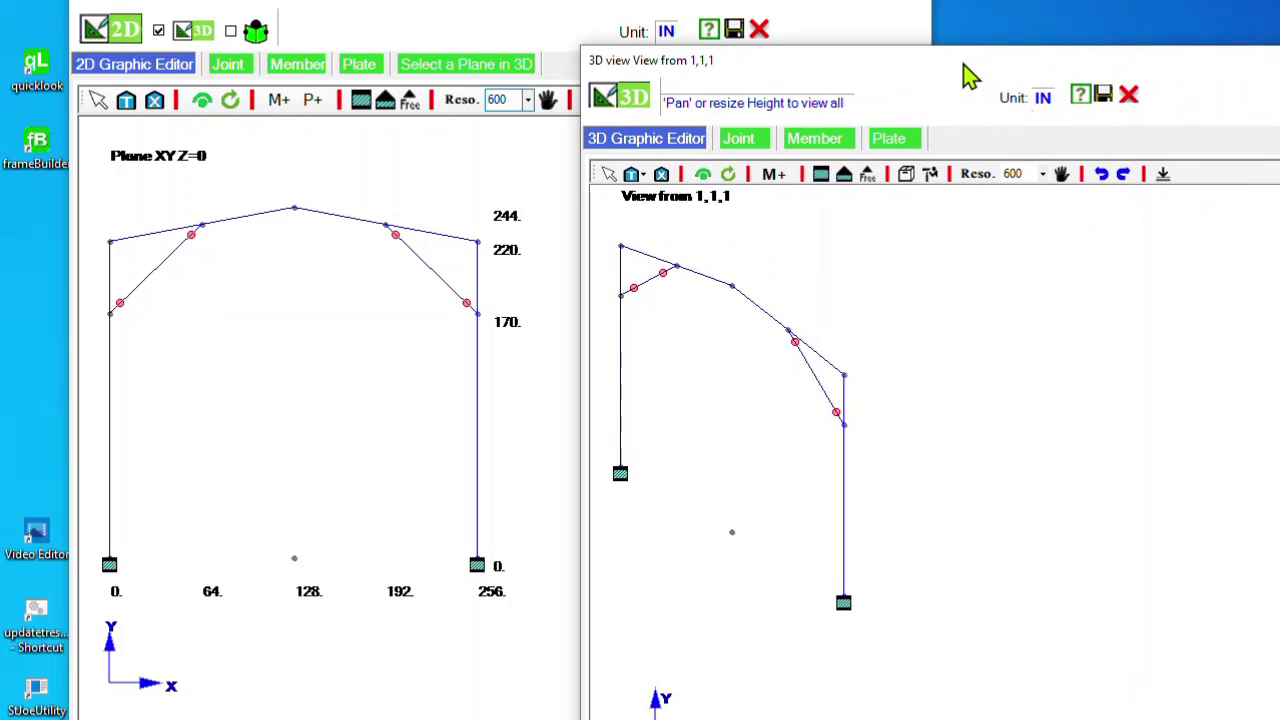
left_click_drag(968, 75, 962, 40)
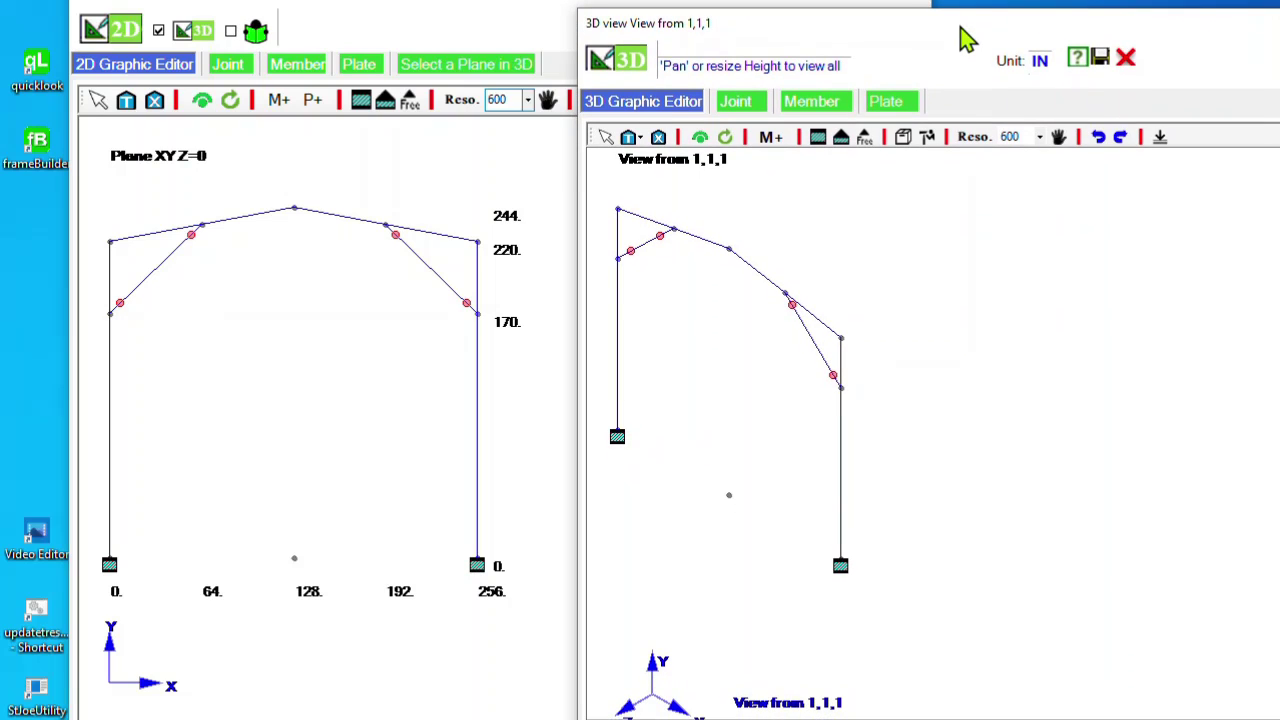
- Hide the 3D view, show it again, and bring the 2D editor back to the front
left_click(162, 31)
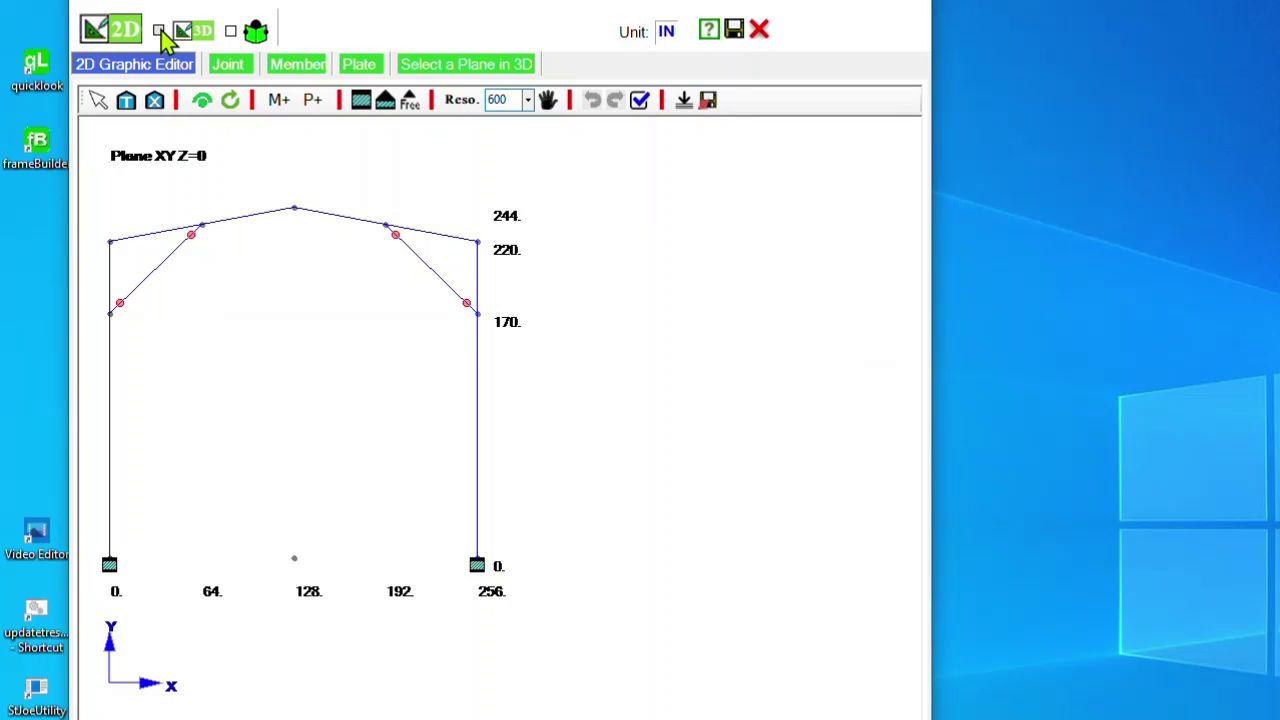
left_click(160, 31)
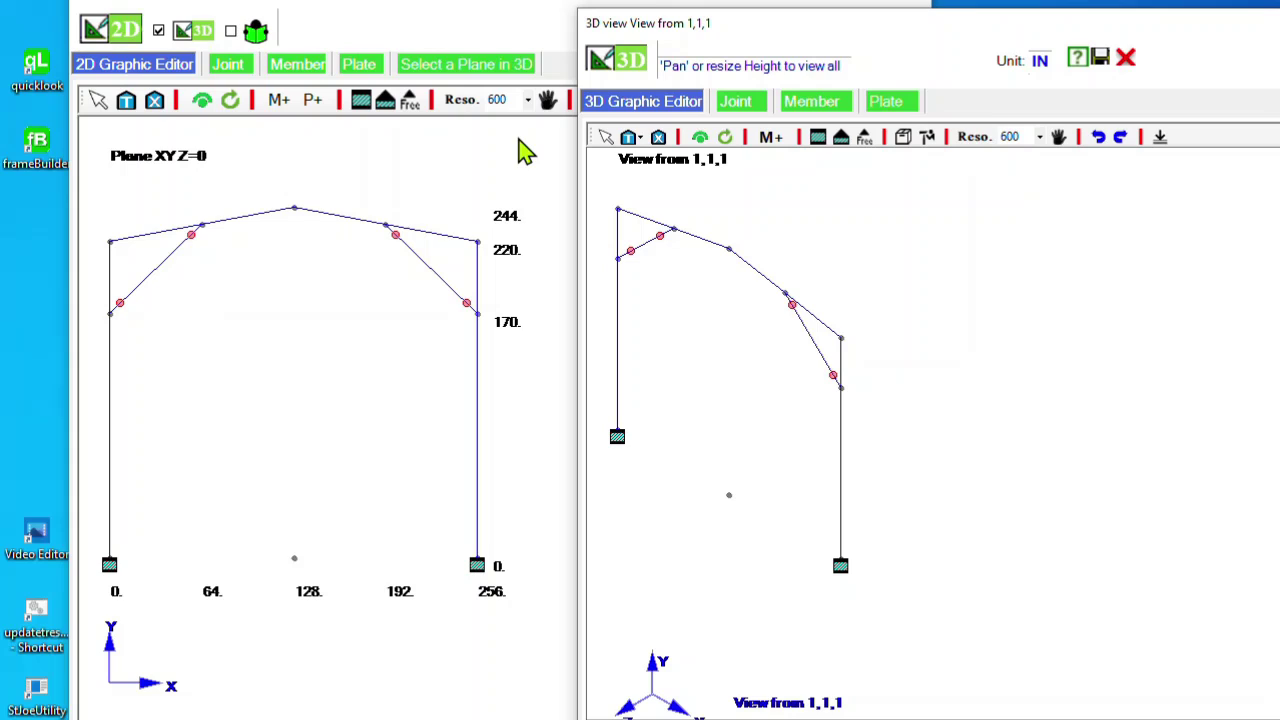
left_click(447, 147)
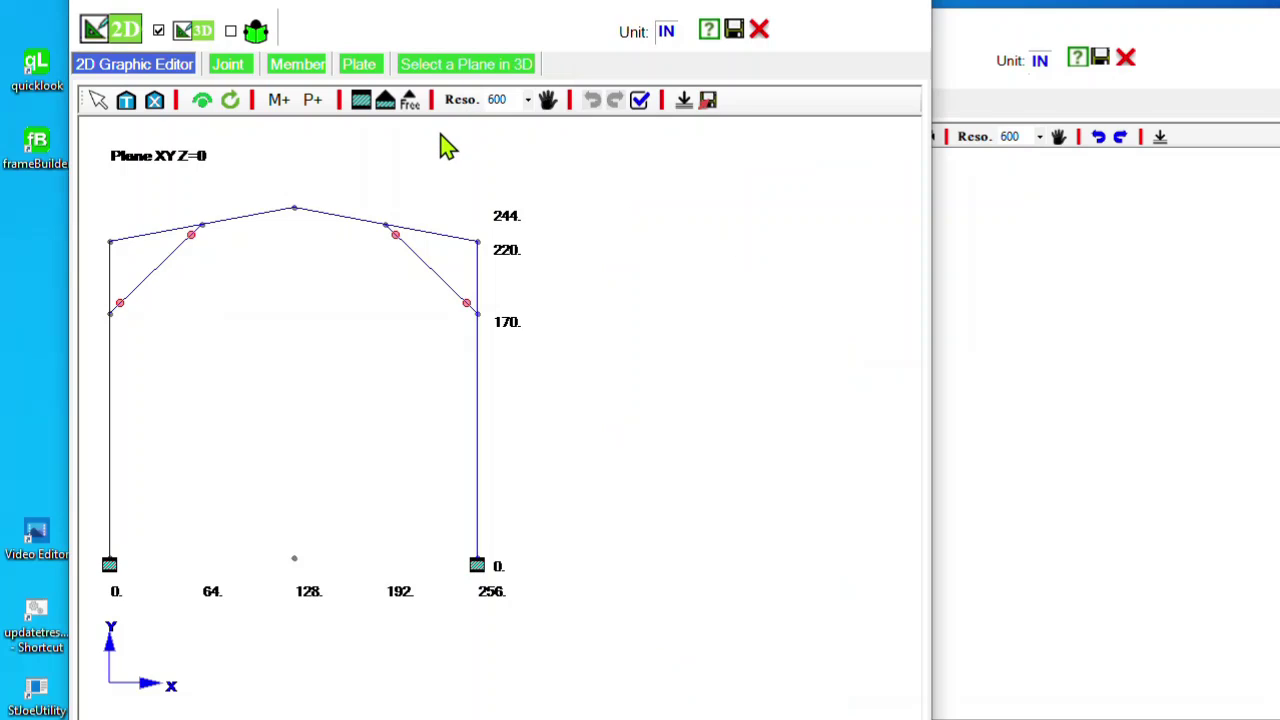
- Show the joint numbers on the frame in the 2D drawing
left_click(200, 104)
left_click(229, 128)
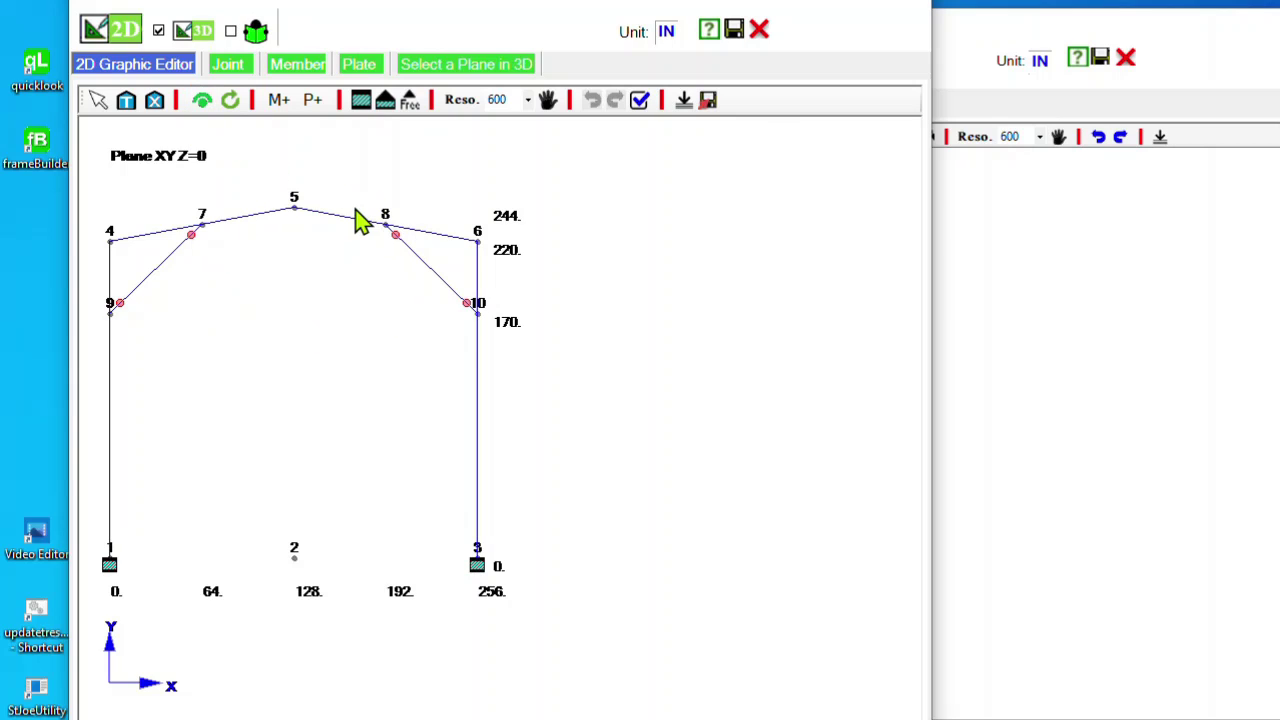
- Add a trial diagonal member from joint 1 to joint 6 in the 2D editor and refresh the 3D view
left_click(279, 101)
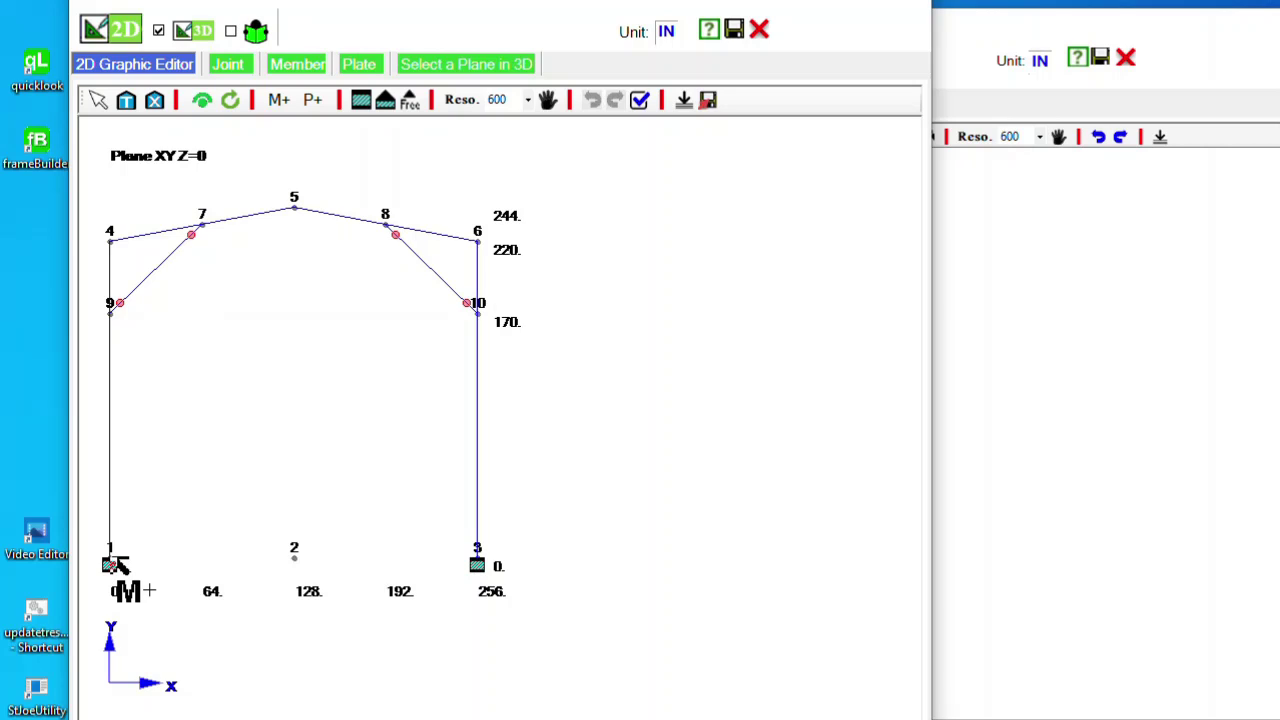
left_click(479, 241)
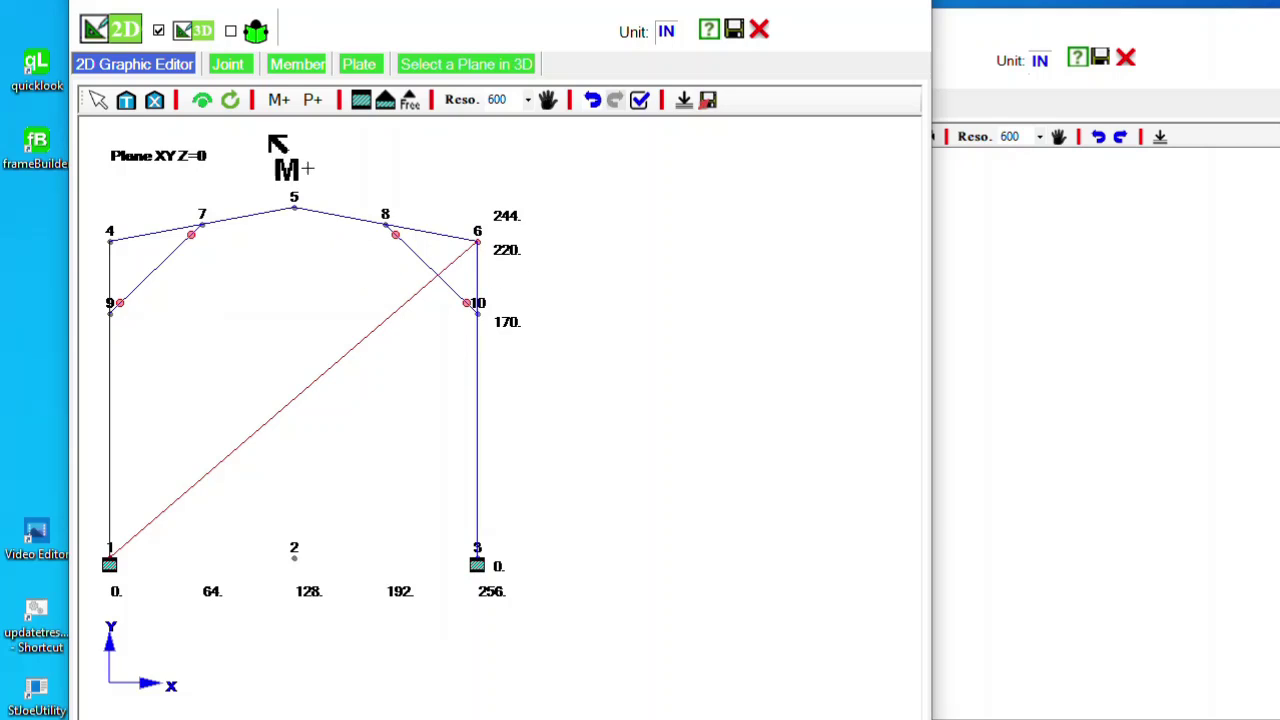
left_click(100, 102)
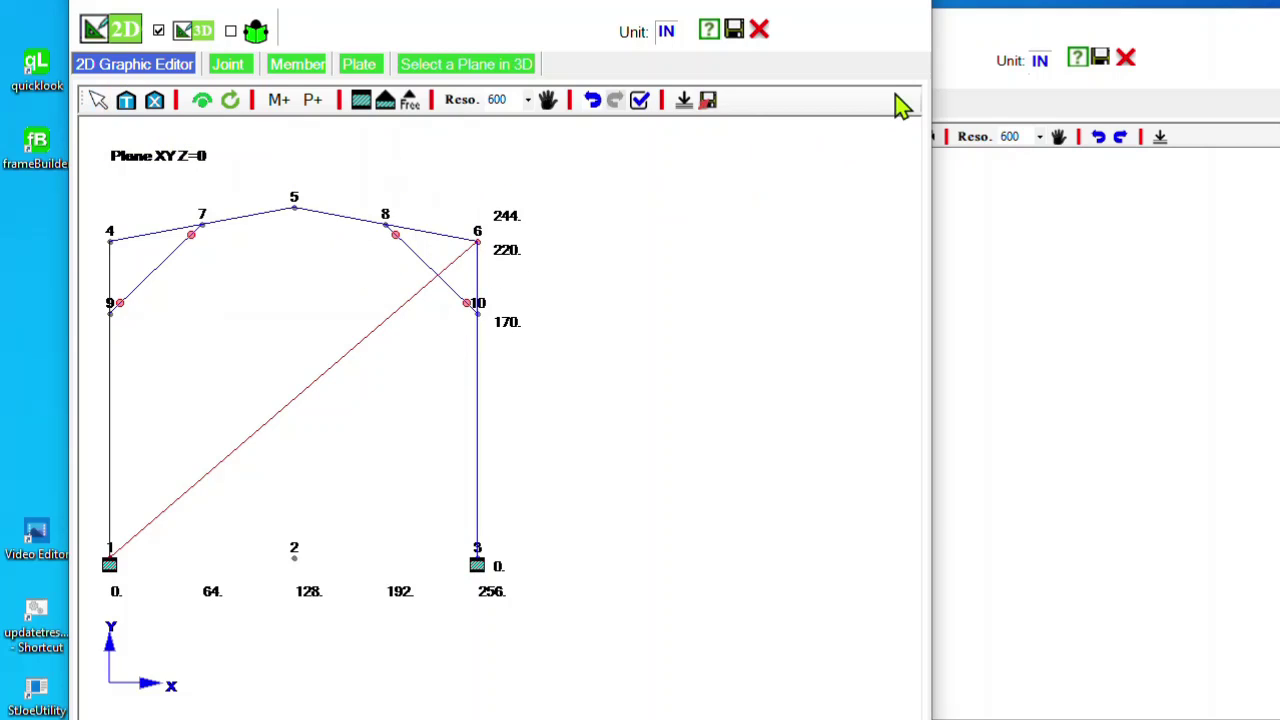
left_click(970, 52)
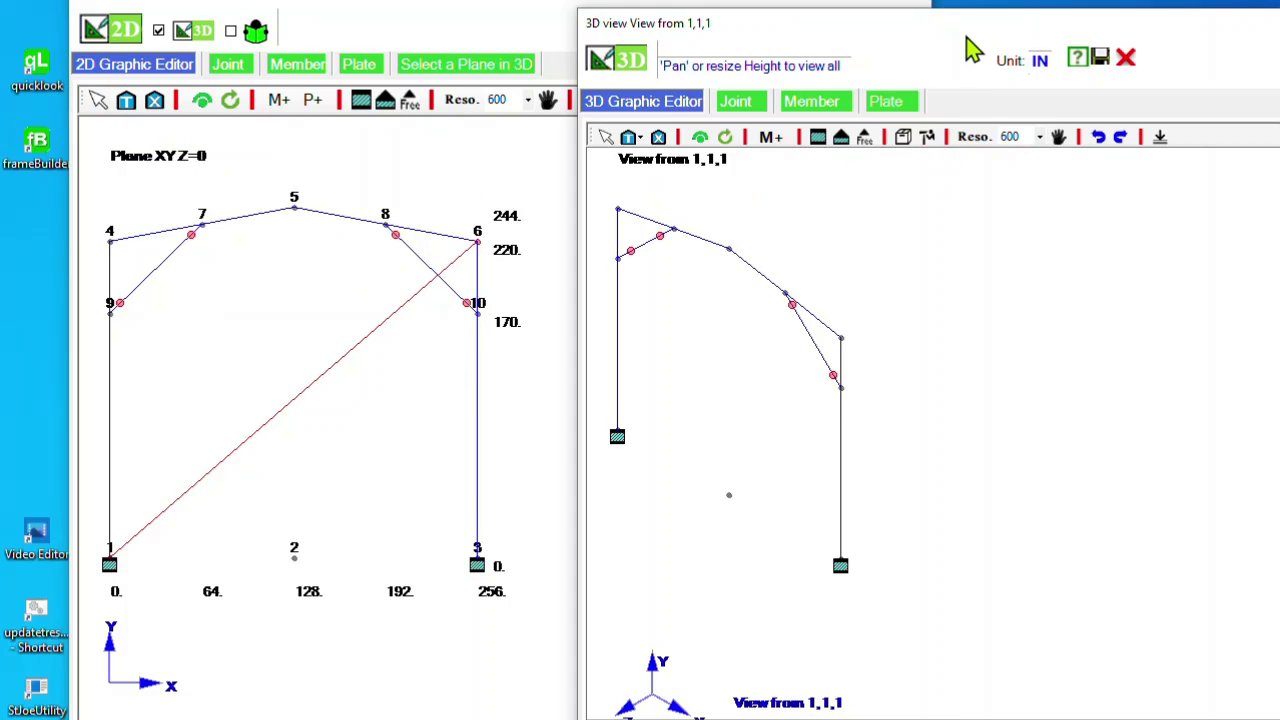
left_click(726, 138)
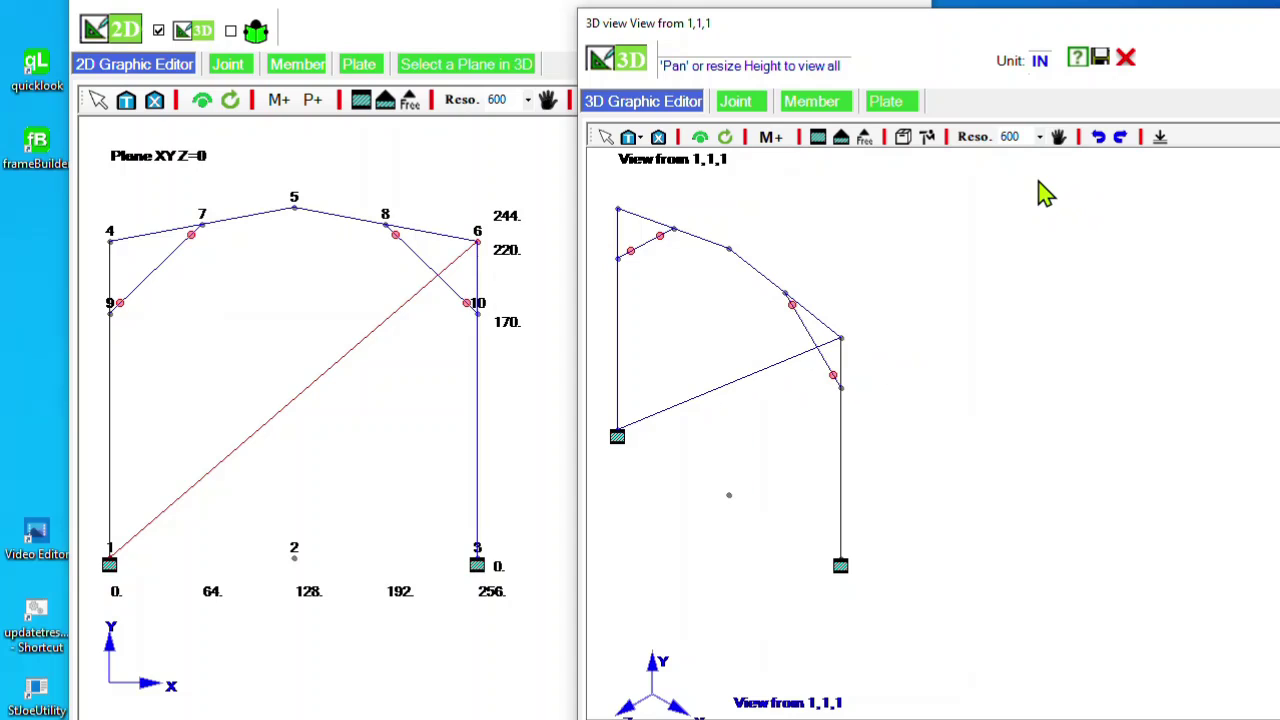
- Undo the diagonal member between joints 1 and 6, redo it, and undo it again
left_click(1101, 146)
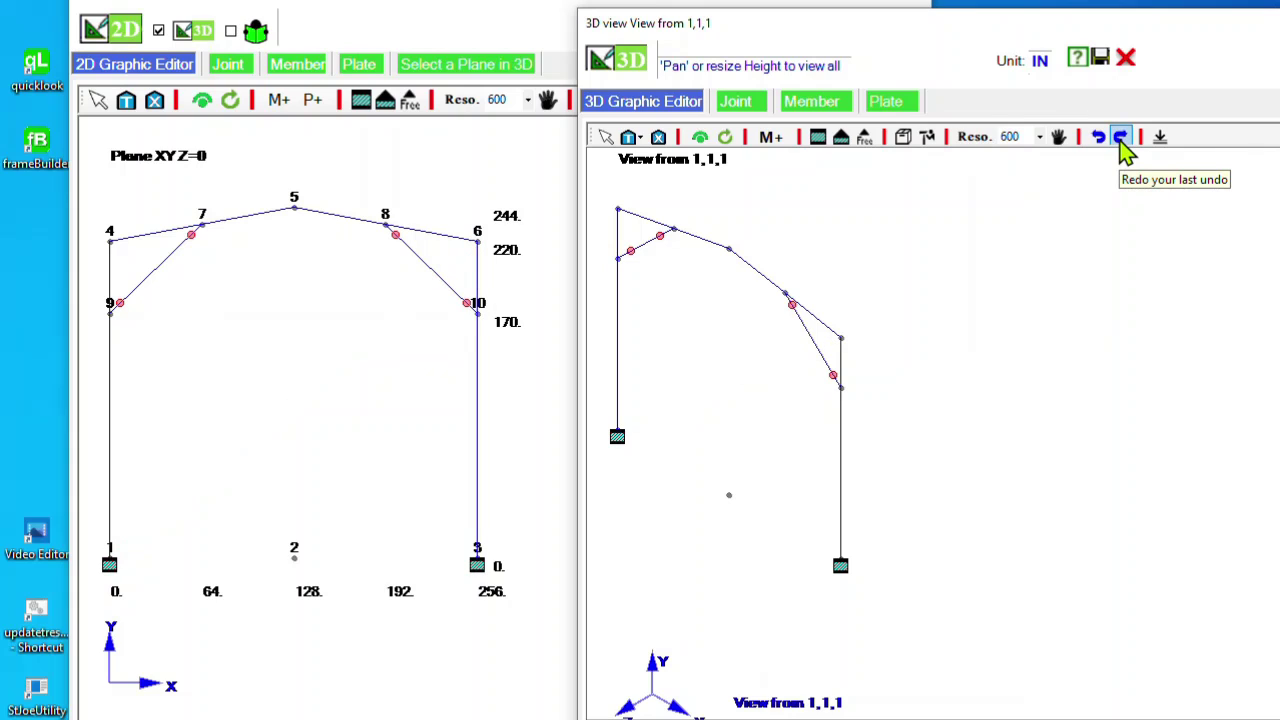
left_click(1121, 141)
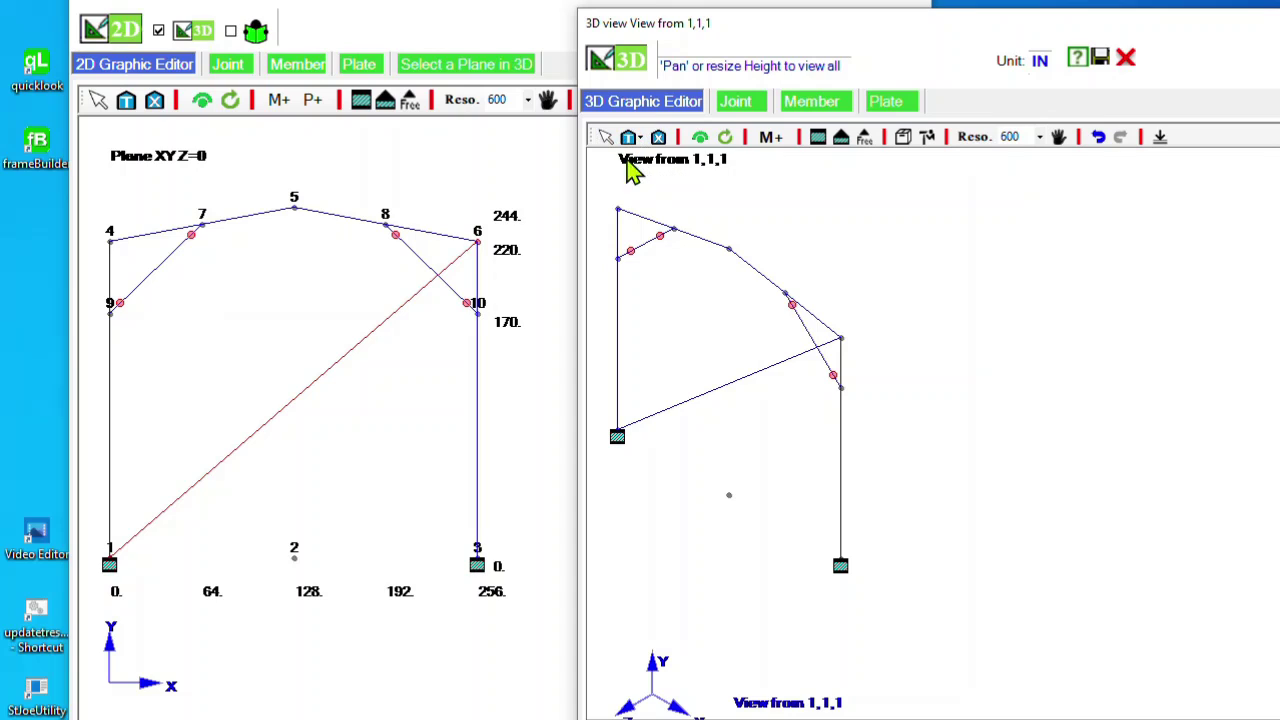
left_click(1099, 138)
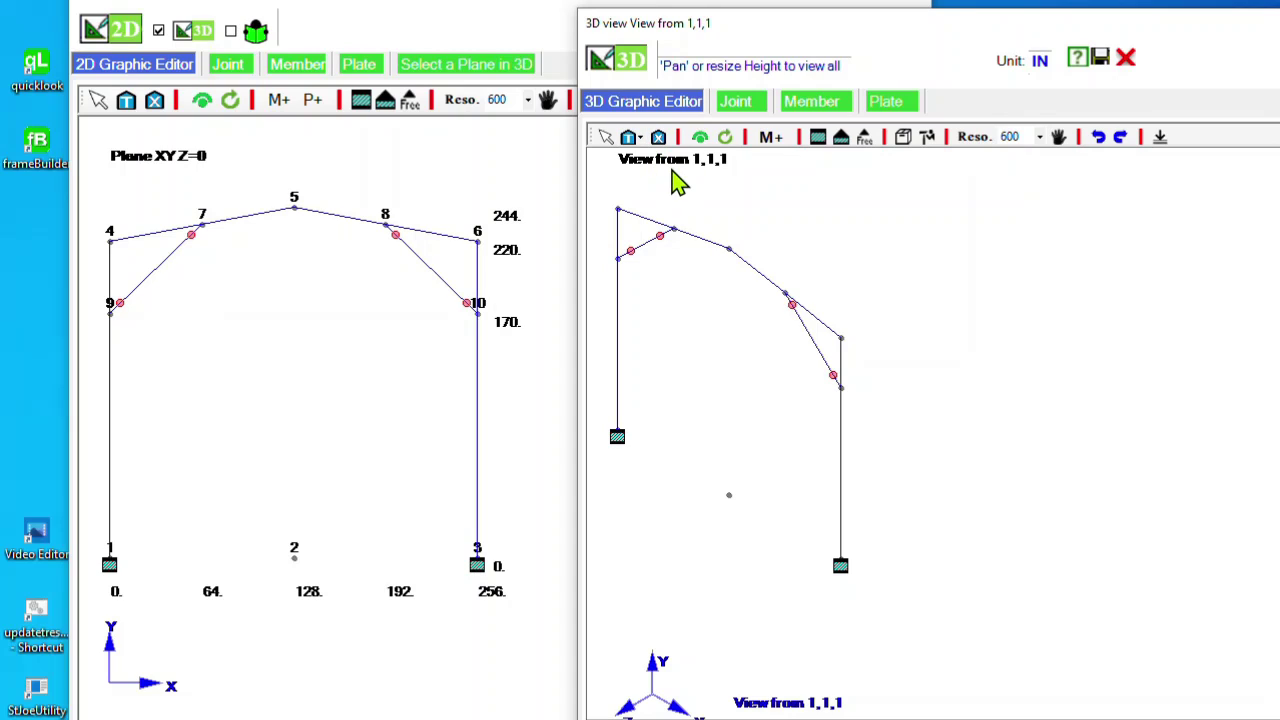
- Tag all members of the frame in the 3D view
left_click(643, 139)
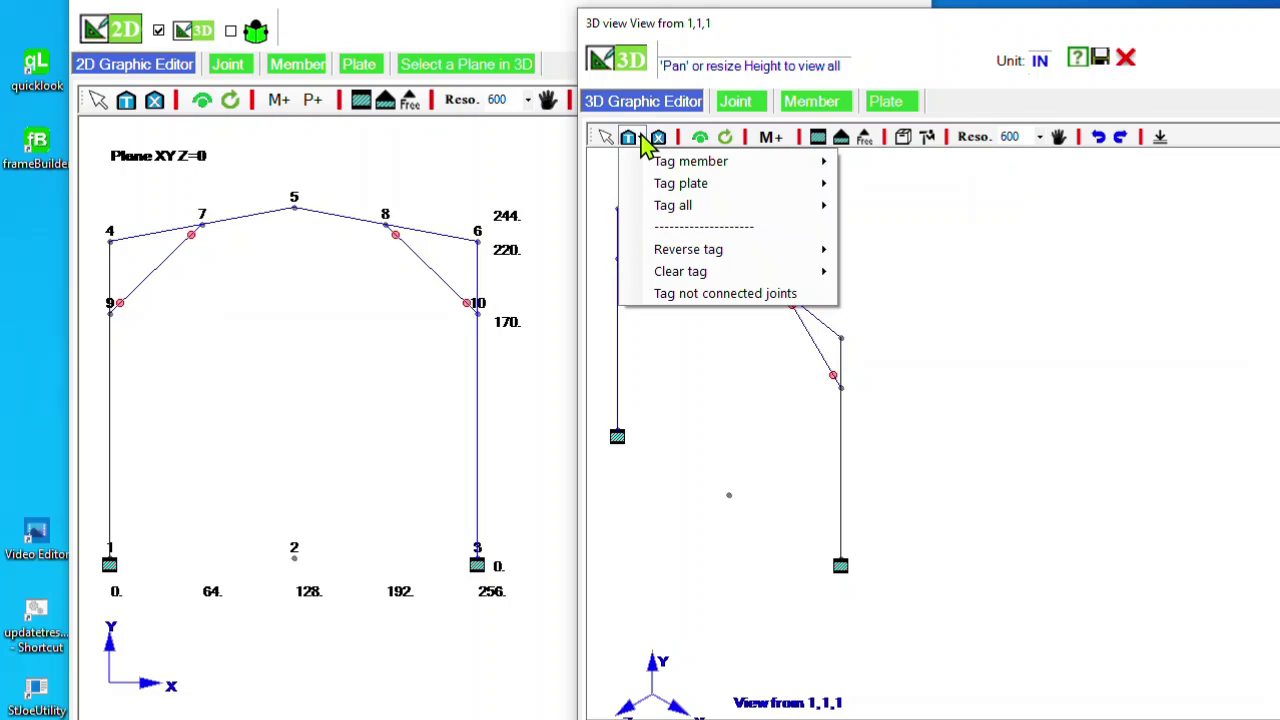
mouse_move(663, 206)
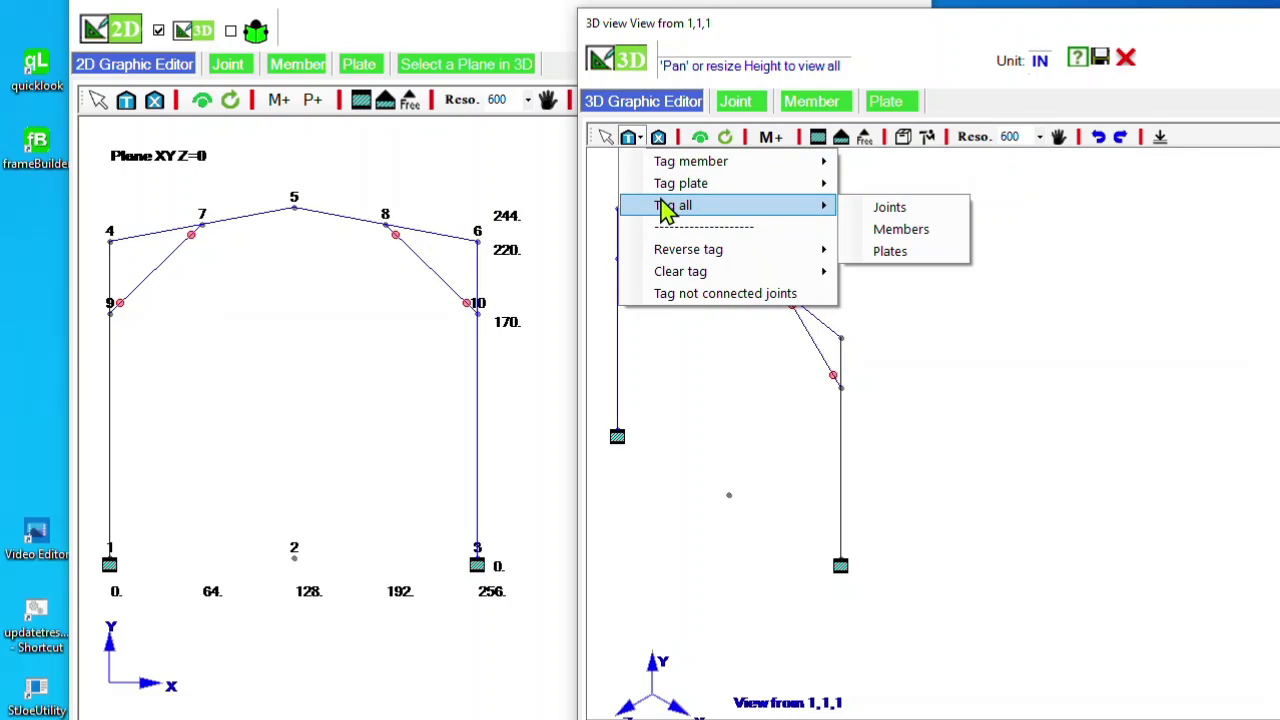
left_click(896, 230)
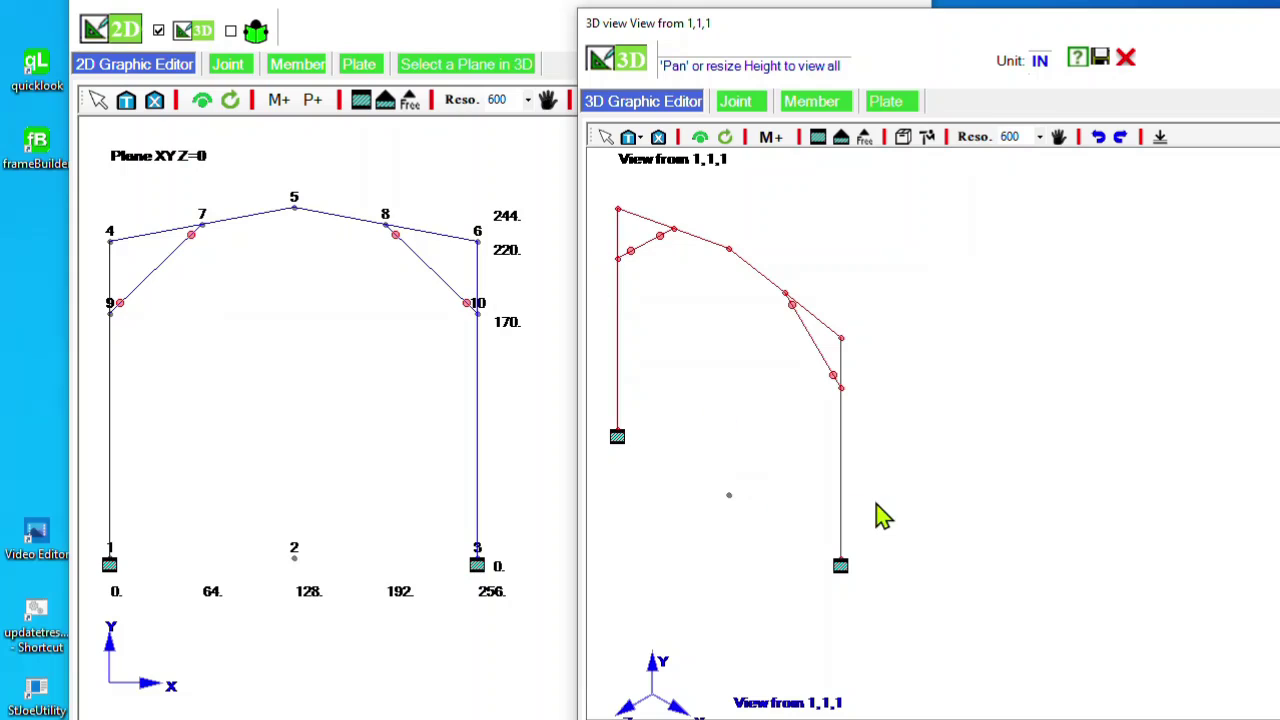
- Duplicate the tagged members 4 times at a Z distance of 180 in, connecting the inter-frame members
right_click(744, 199)
mouse_move(778, 236)
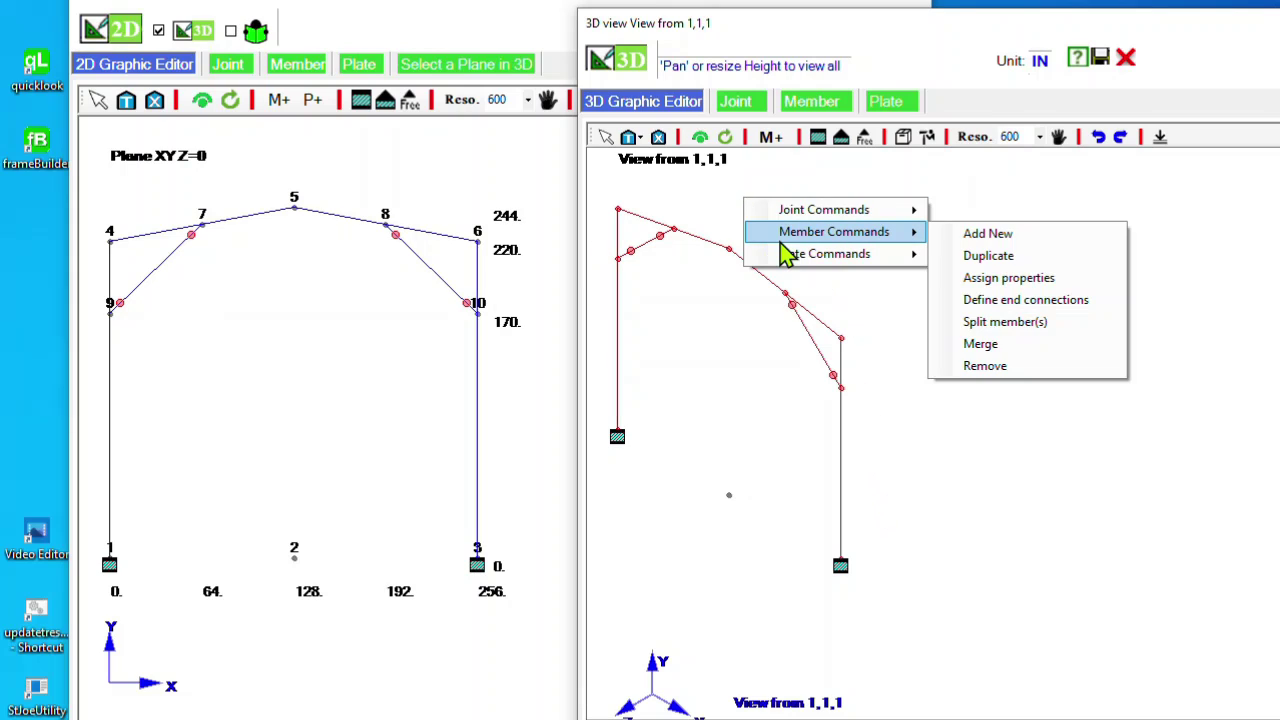
left_click(975, 256)
left_click_drag(798, 186, 566, 188)
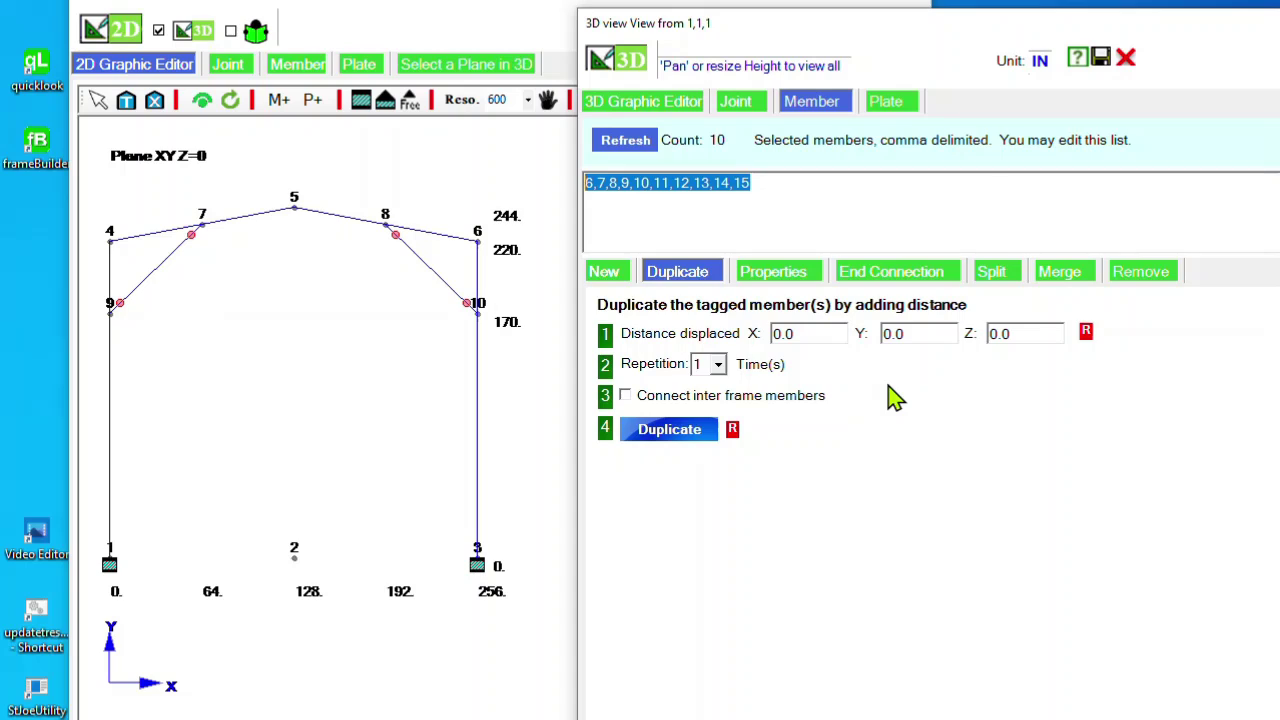
left_click(1027, 335)
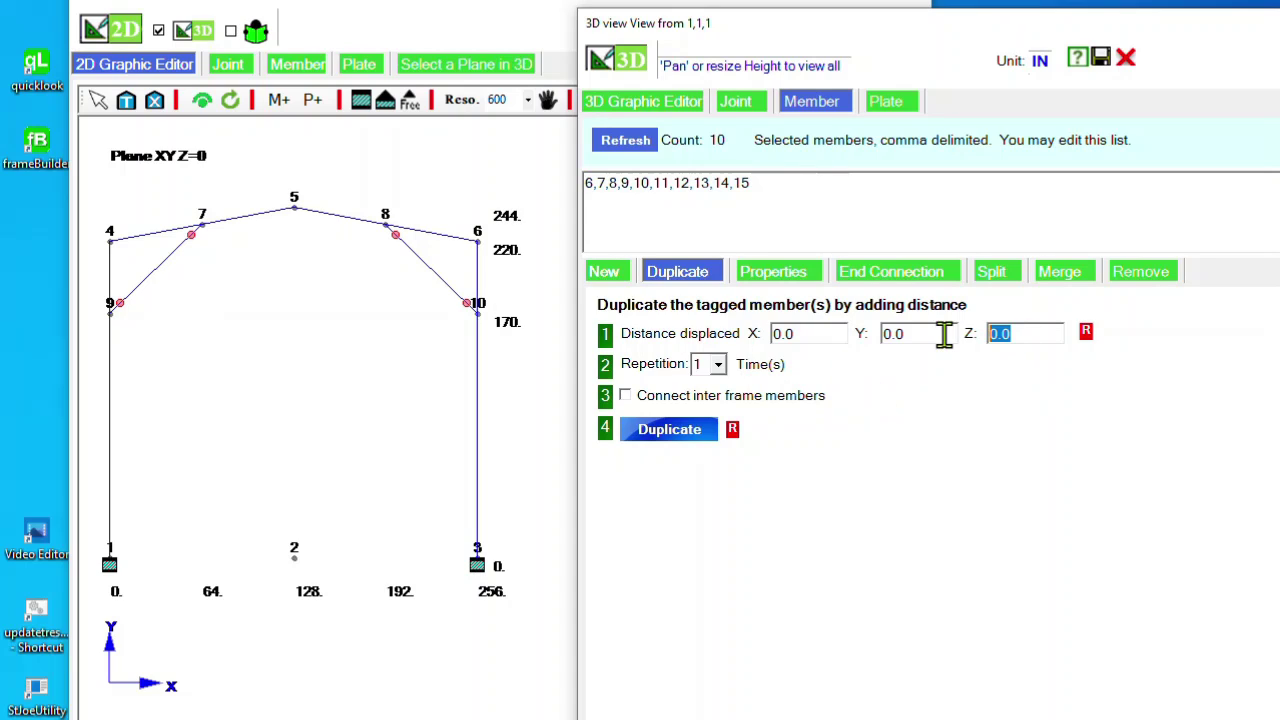
type("180")
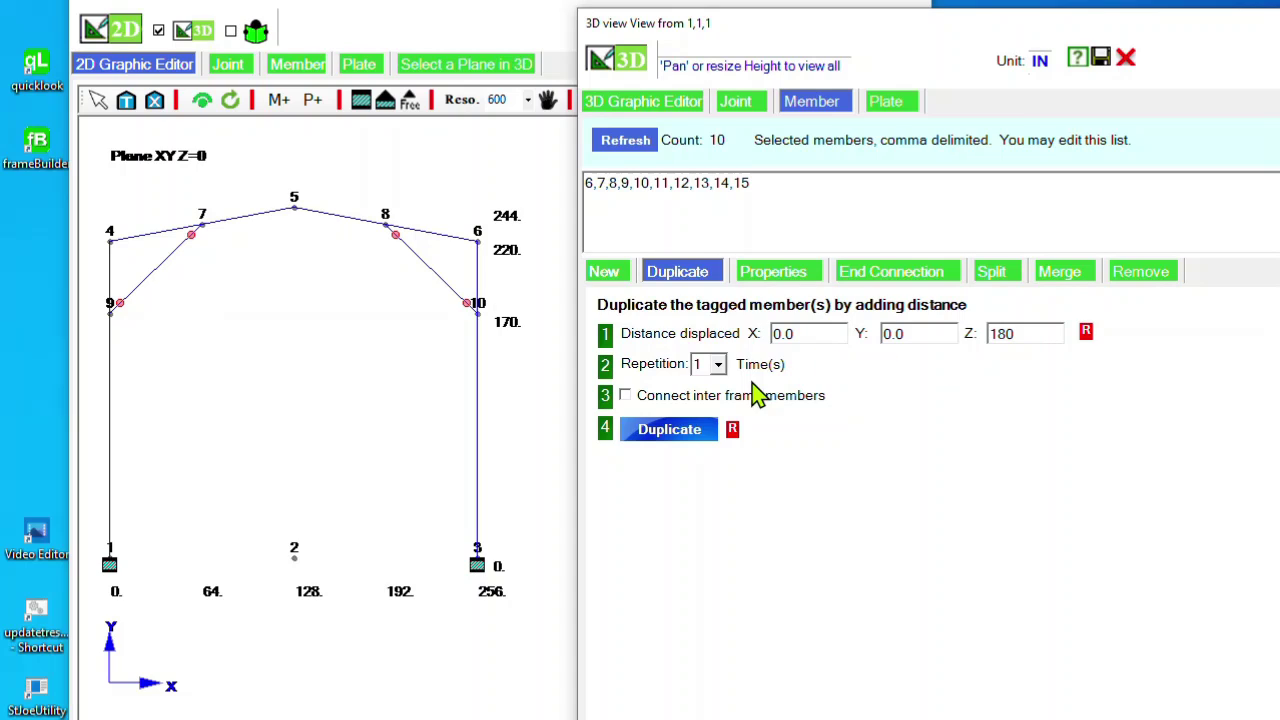
left_click(719, 366)
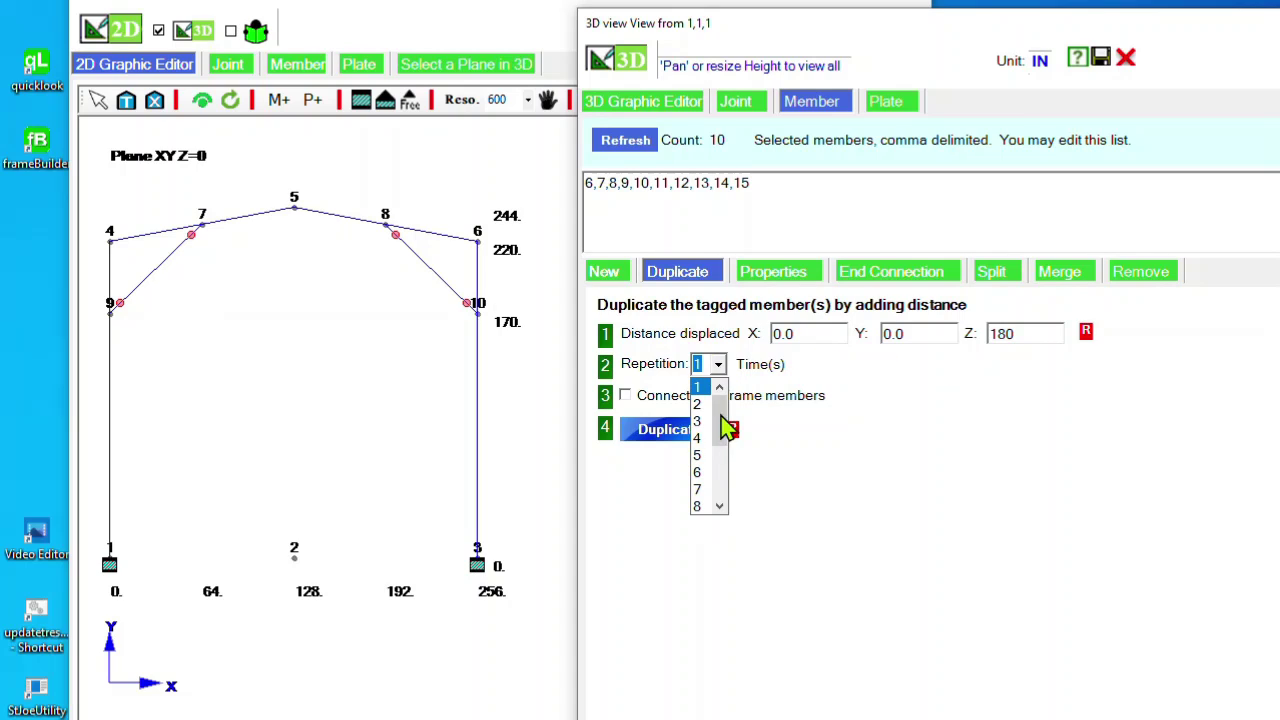
left_click(706, 442)
left_click(625, 395)
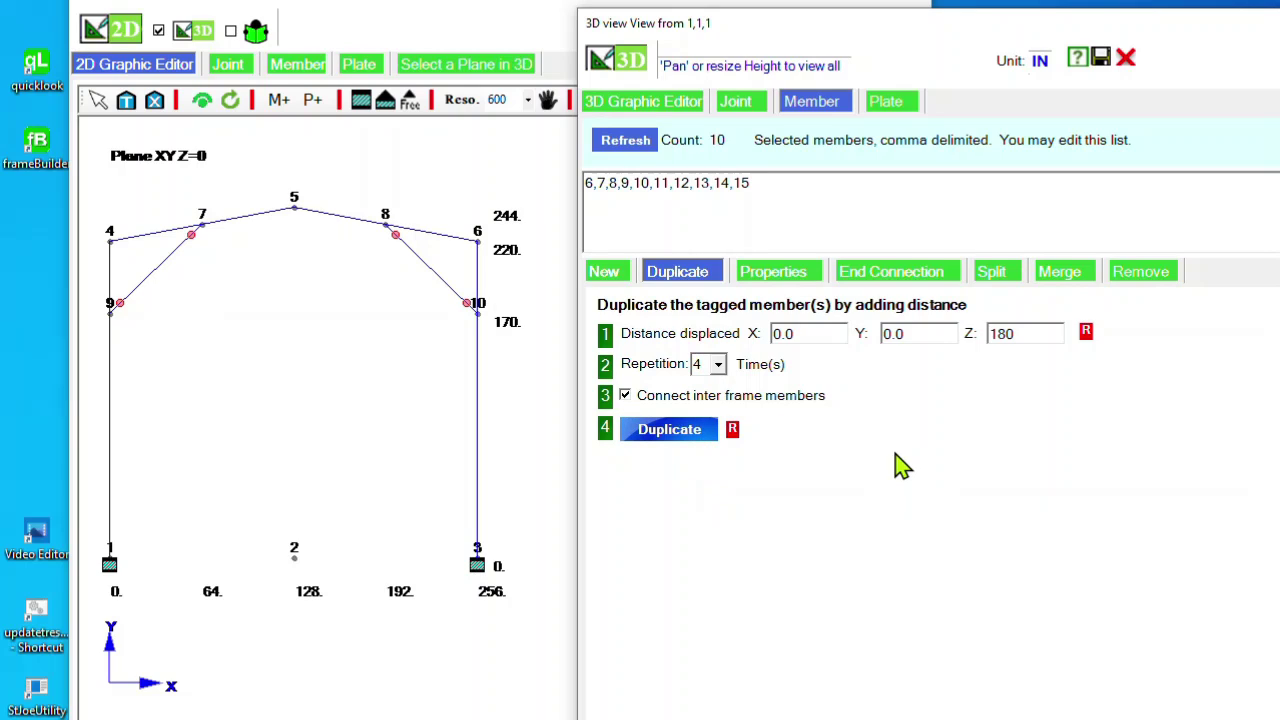
left_click(669, 430)
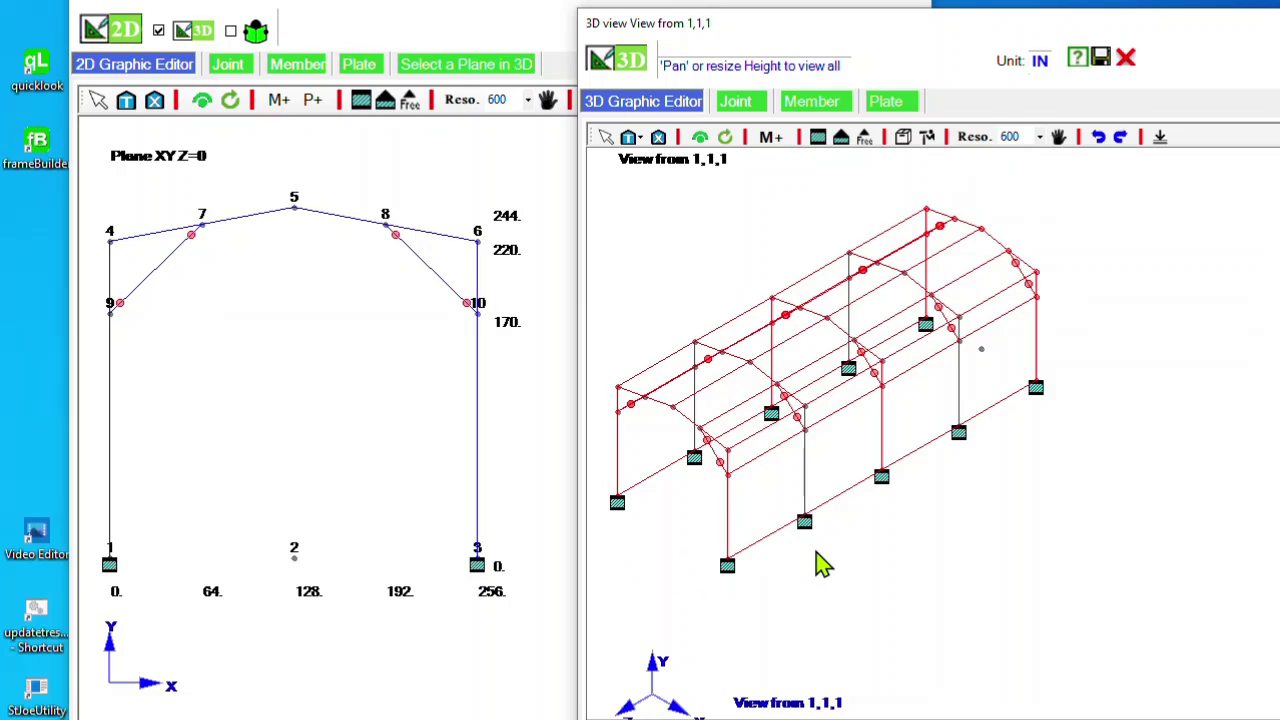
- Review the run log in the detailed text reports for undefined member properties and unconnected joints, and close the report
left_click(404, 434)
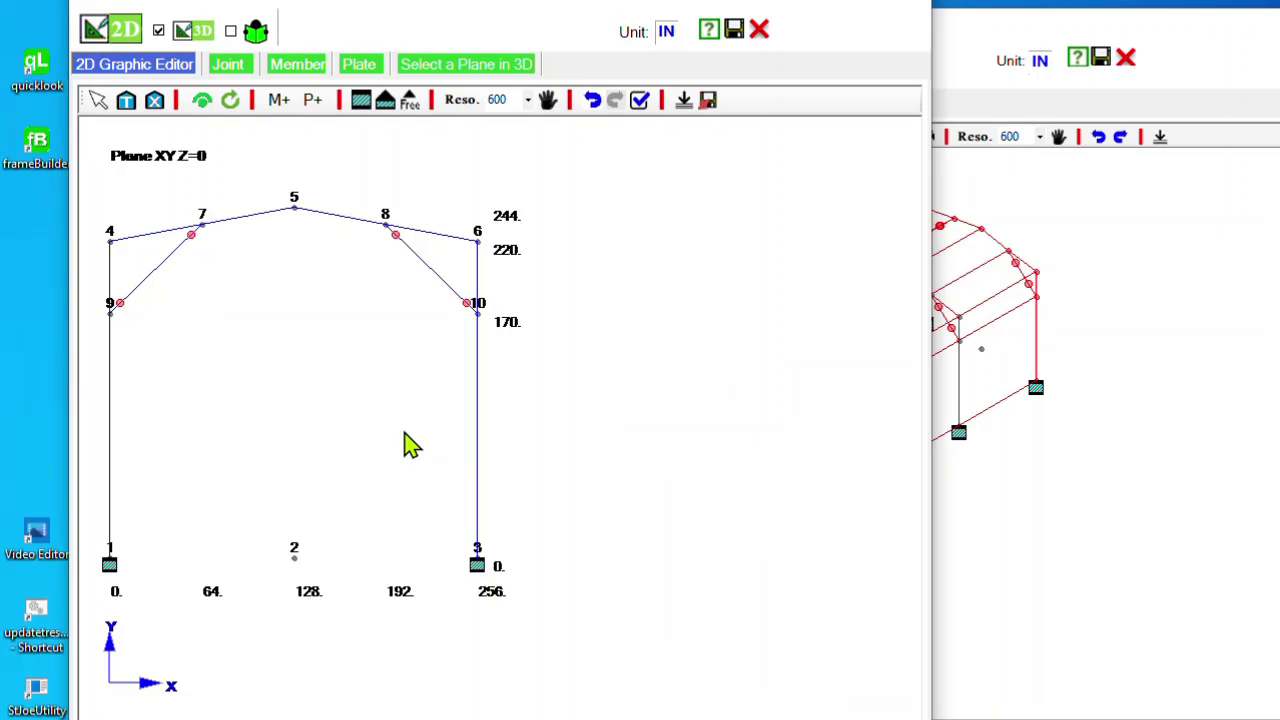
left_click(640, 101)
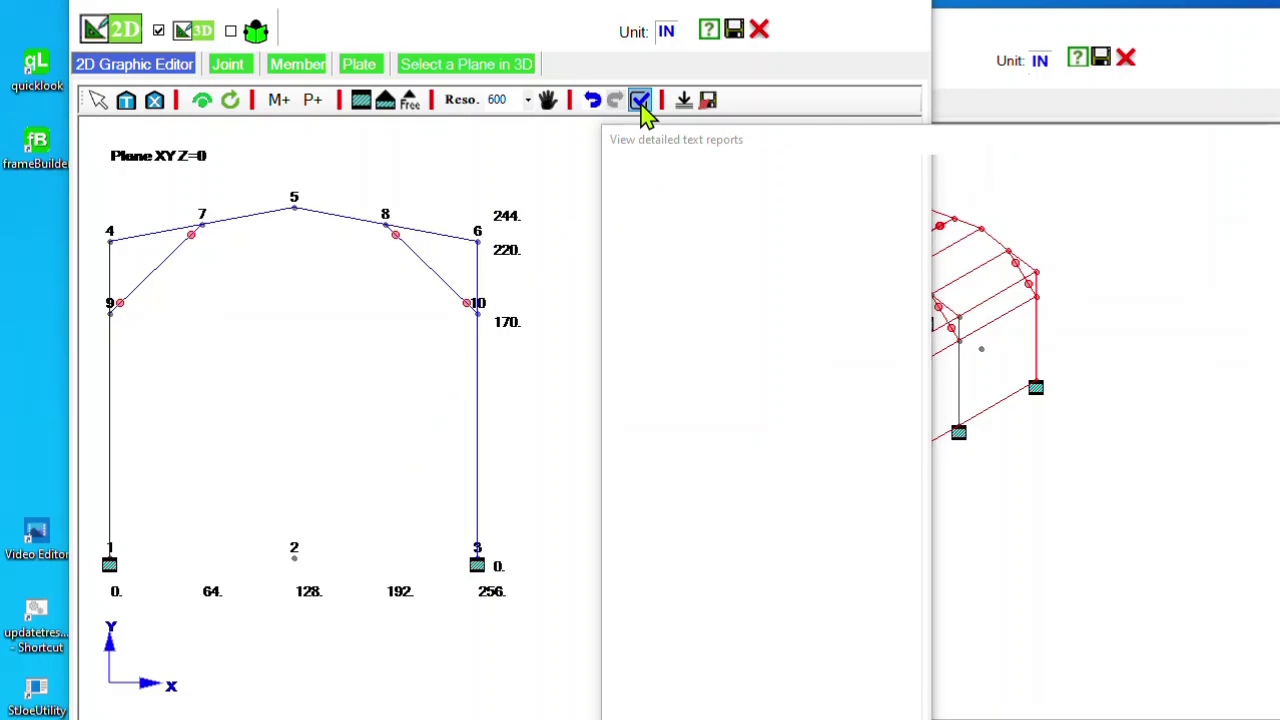
left_click_drag(841, 151, 458, 28)
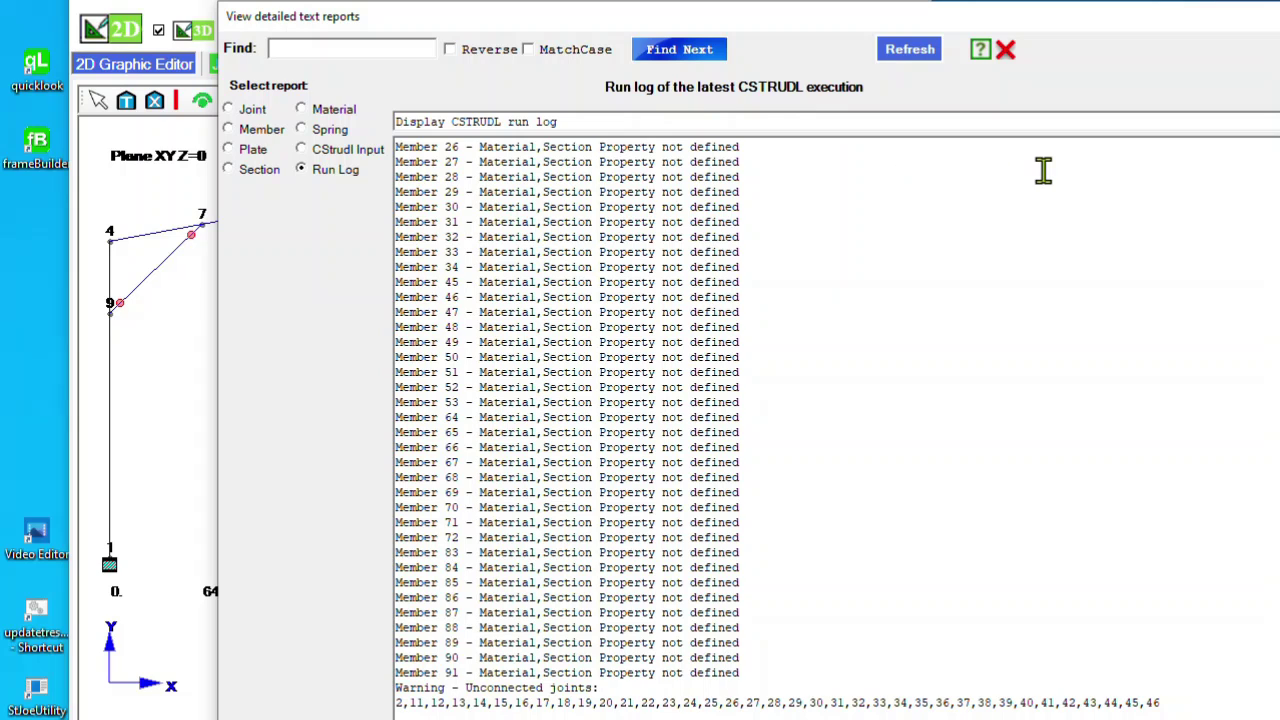
left_click(1005, 50)
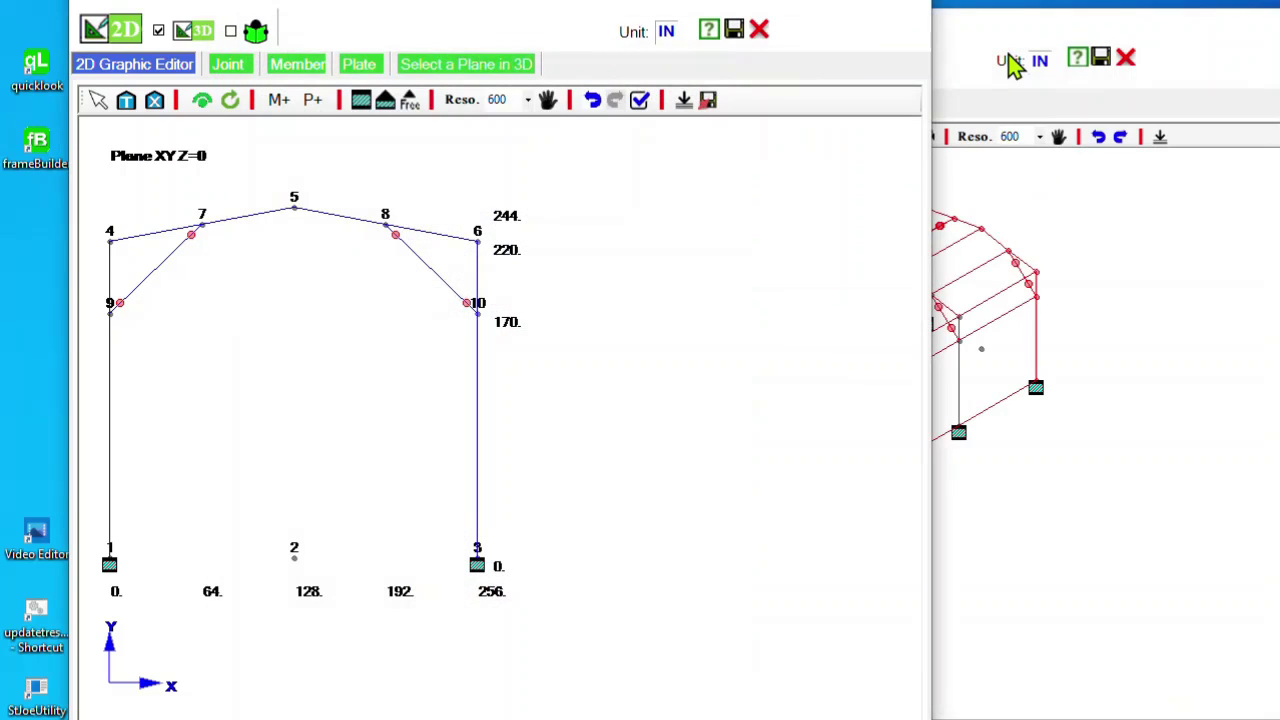
- Bring the 3D view to the front and clear all its tags
left_click(1050, 216)
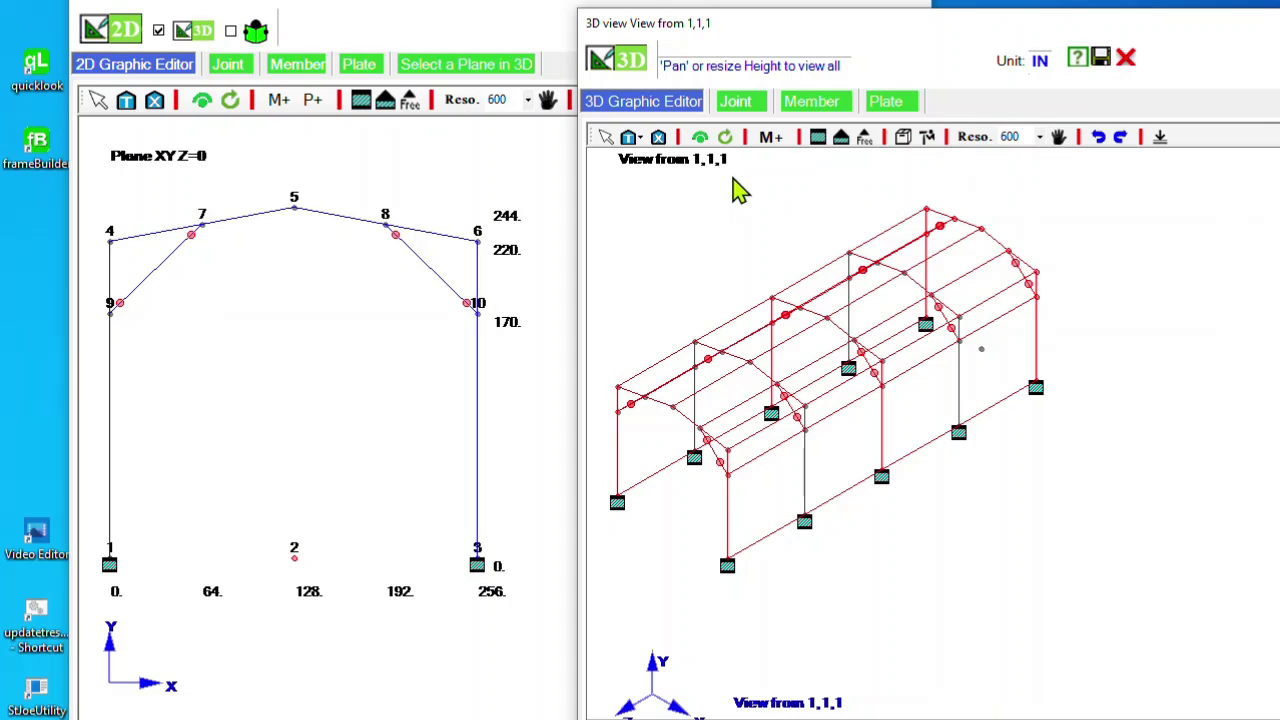
left_click(658, 137)
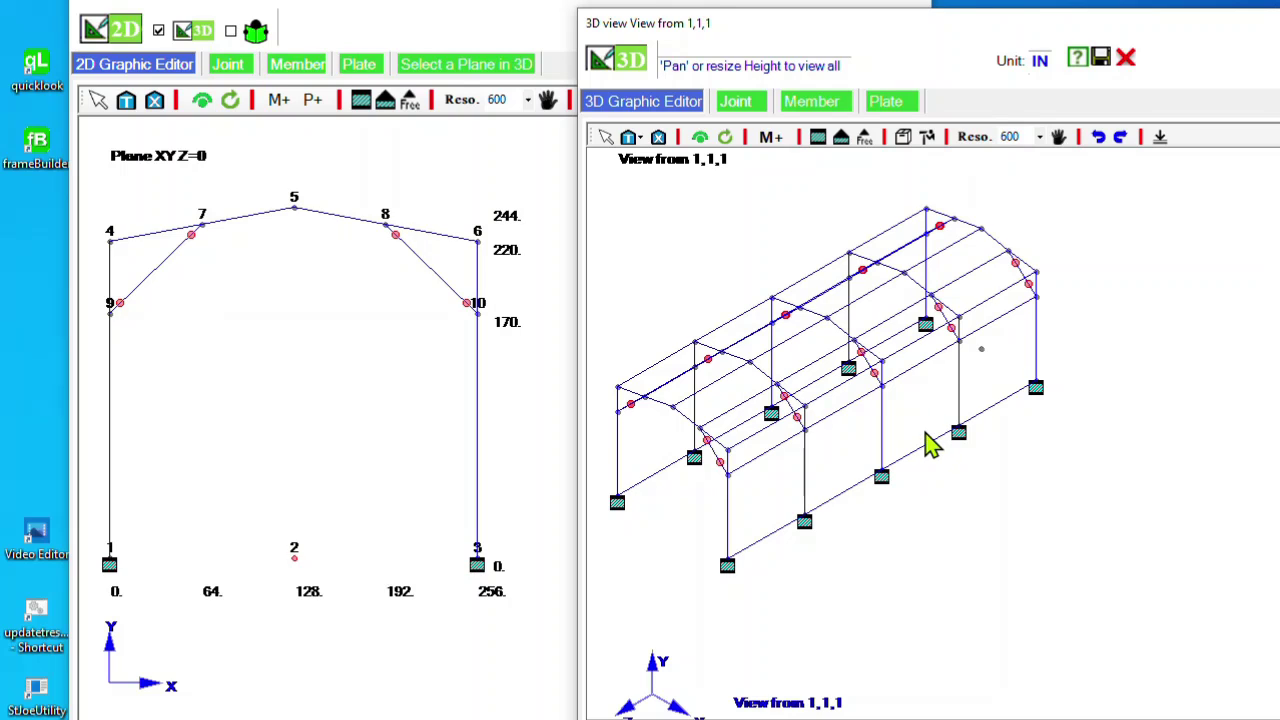
- Isolate the base-level members in the 3D view by limiting the inclusion box to Y from 0 to 0
left_click(906, 141)
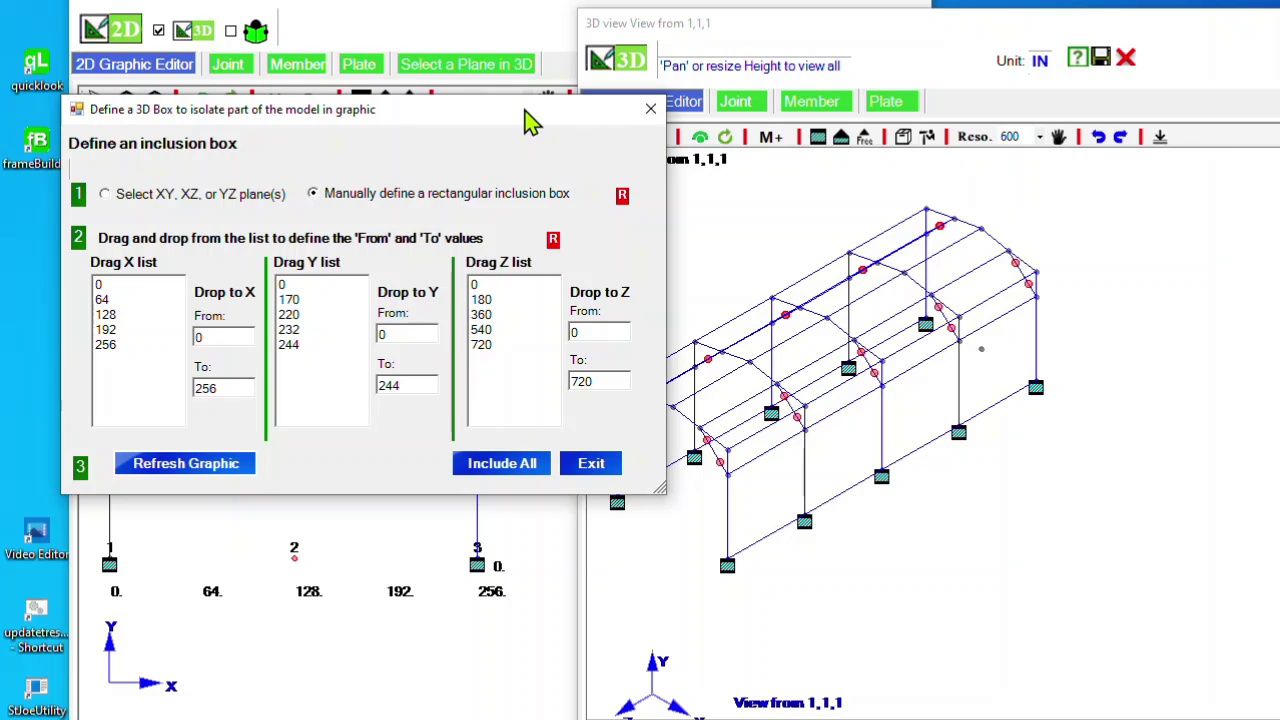
left_click_drag(530, 120, 782, 131)
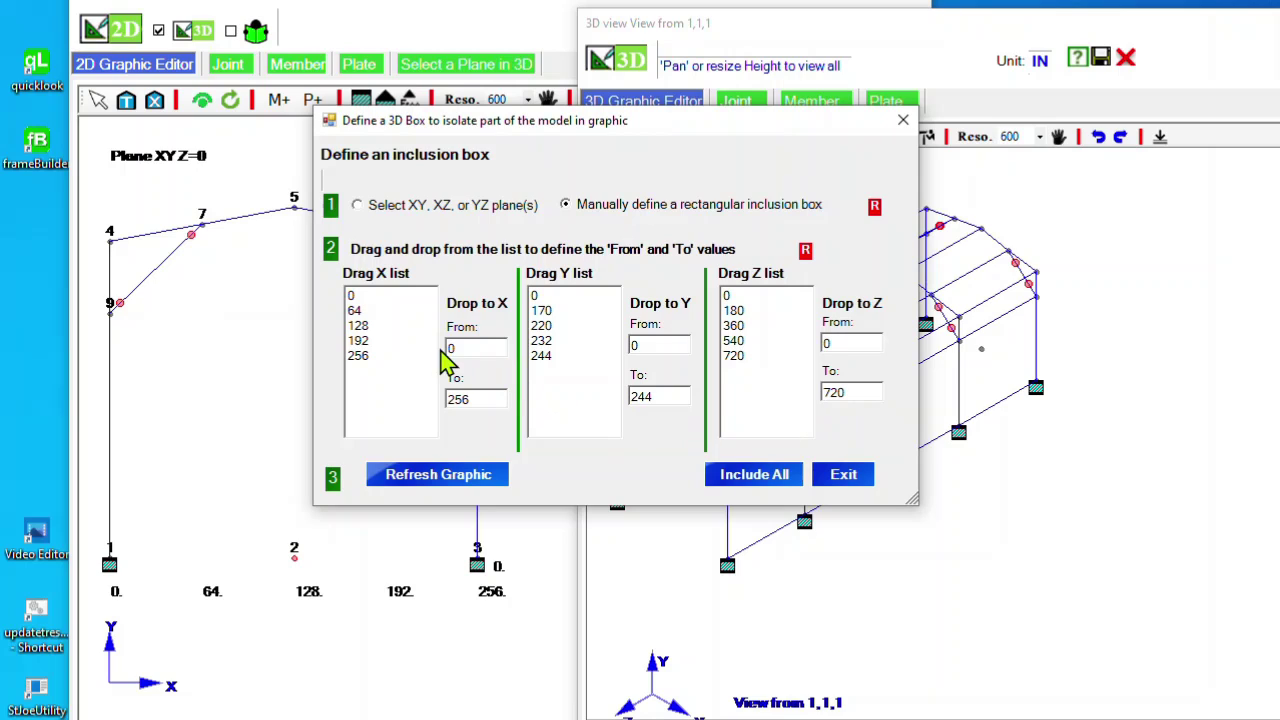
left_click(358, 311)
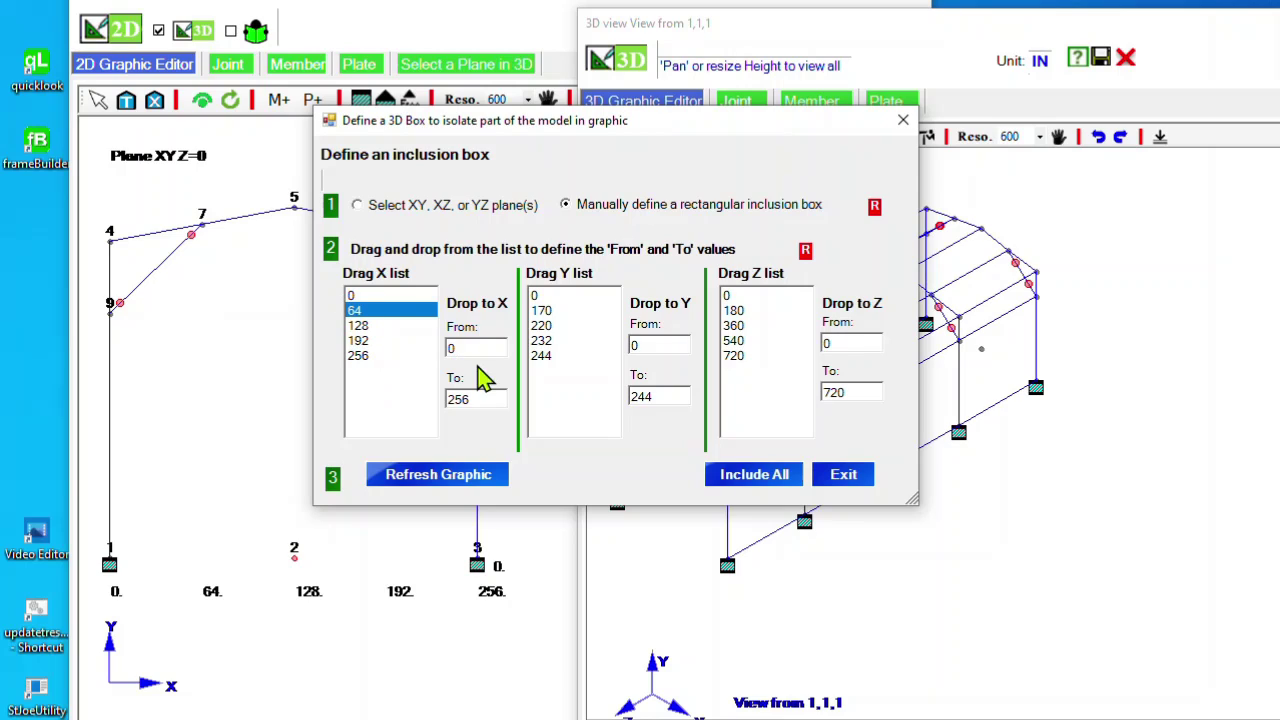
left_click(357, 357)
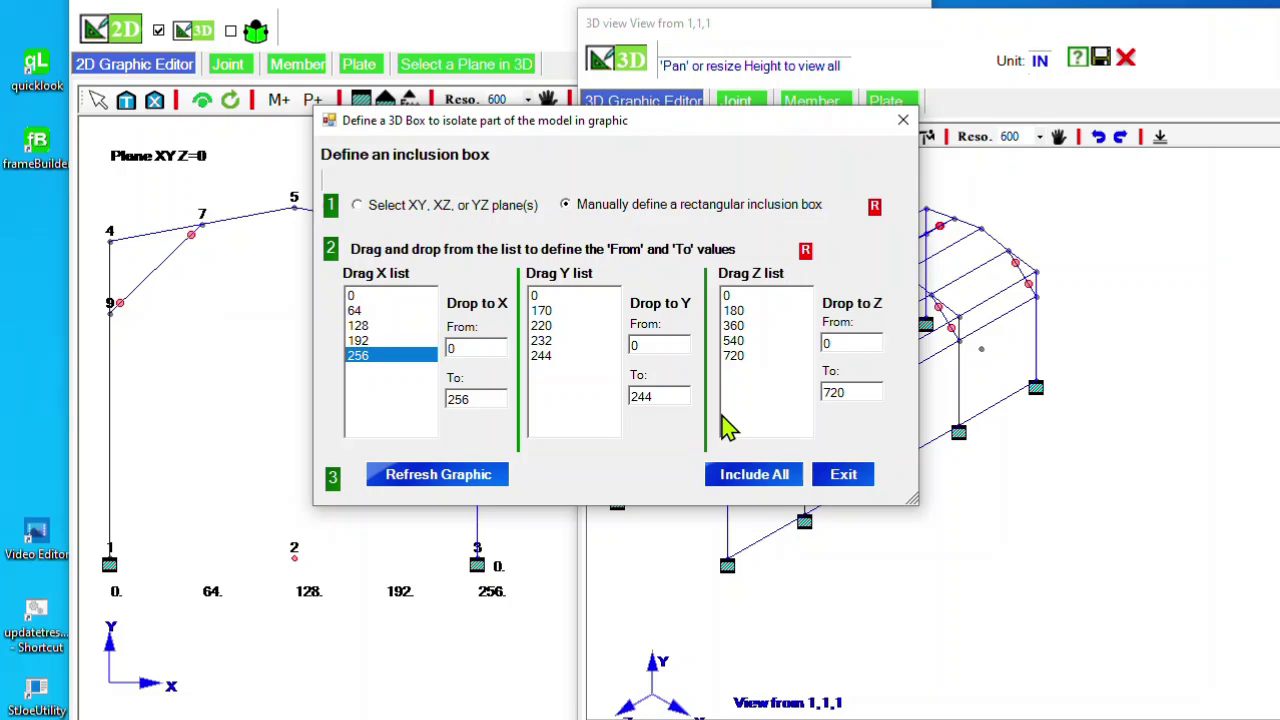
left_click(538, 298)
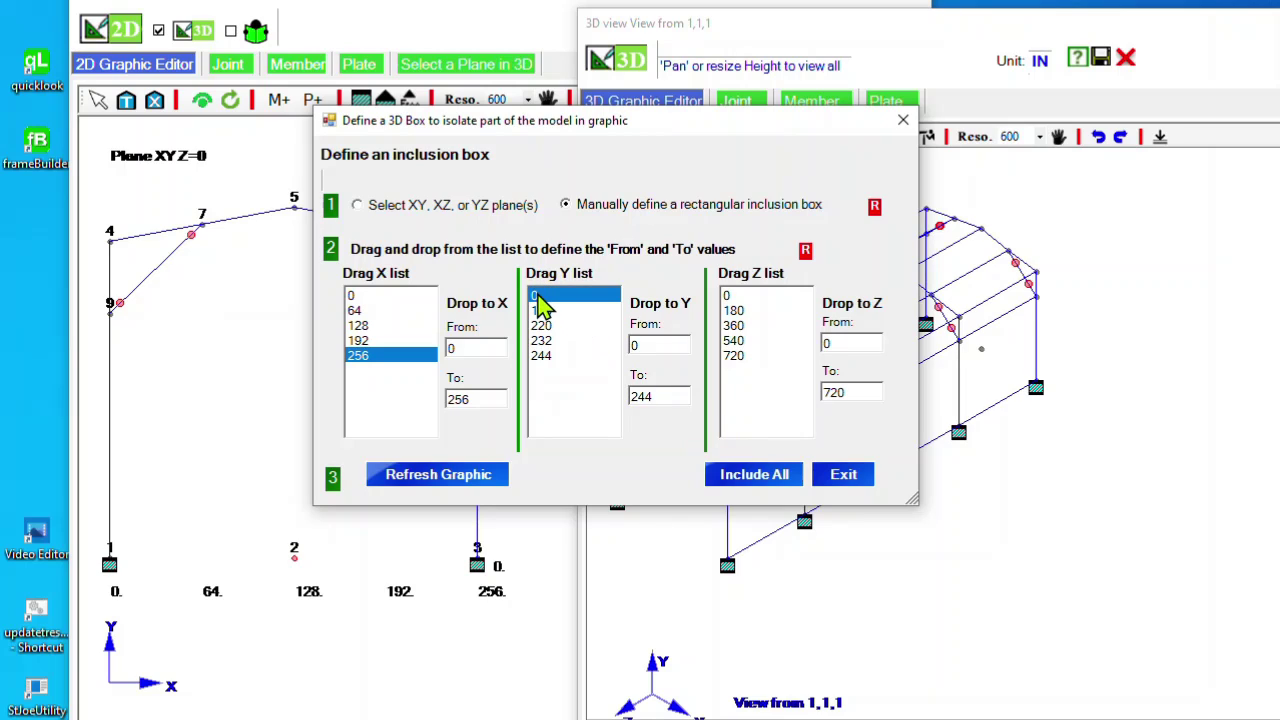
left_click_drag(540, 305, 647, 400)
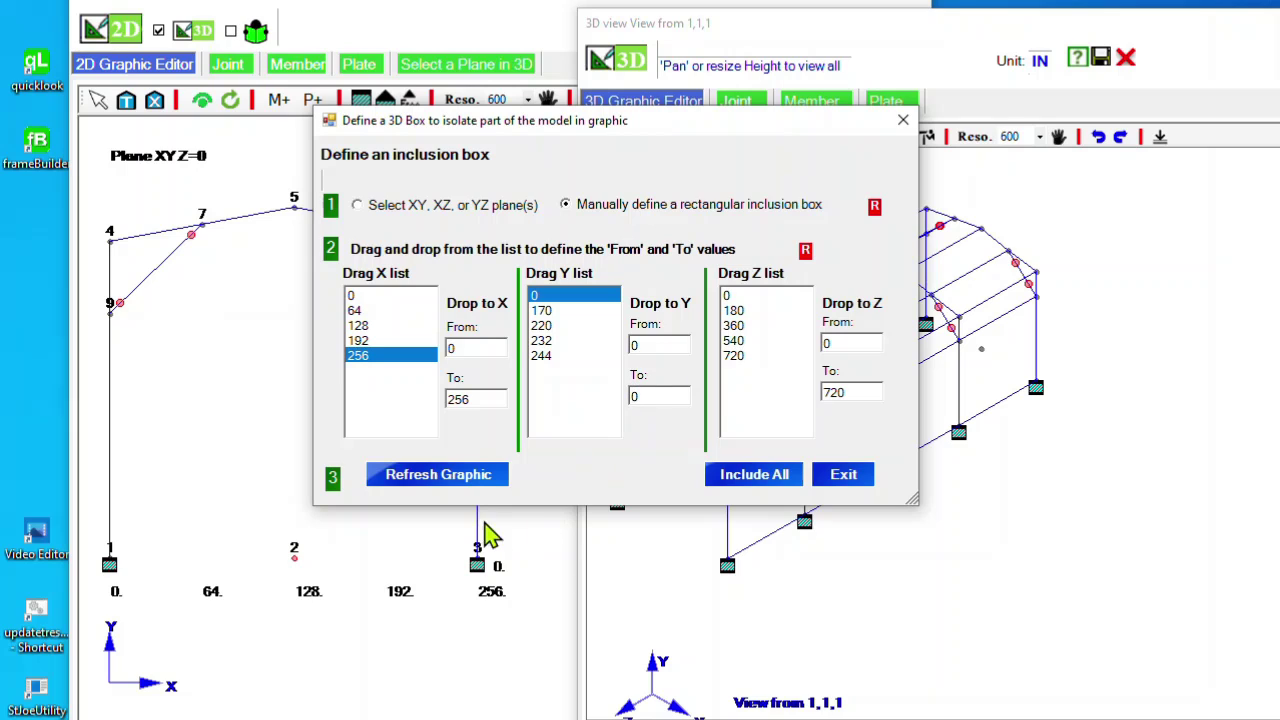
left_click(463, 480)
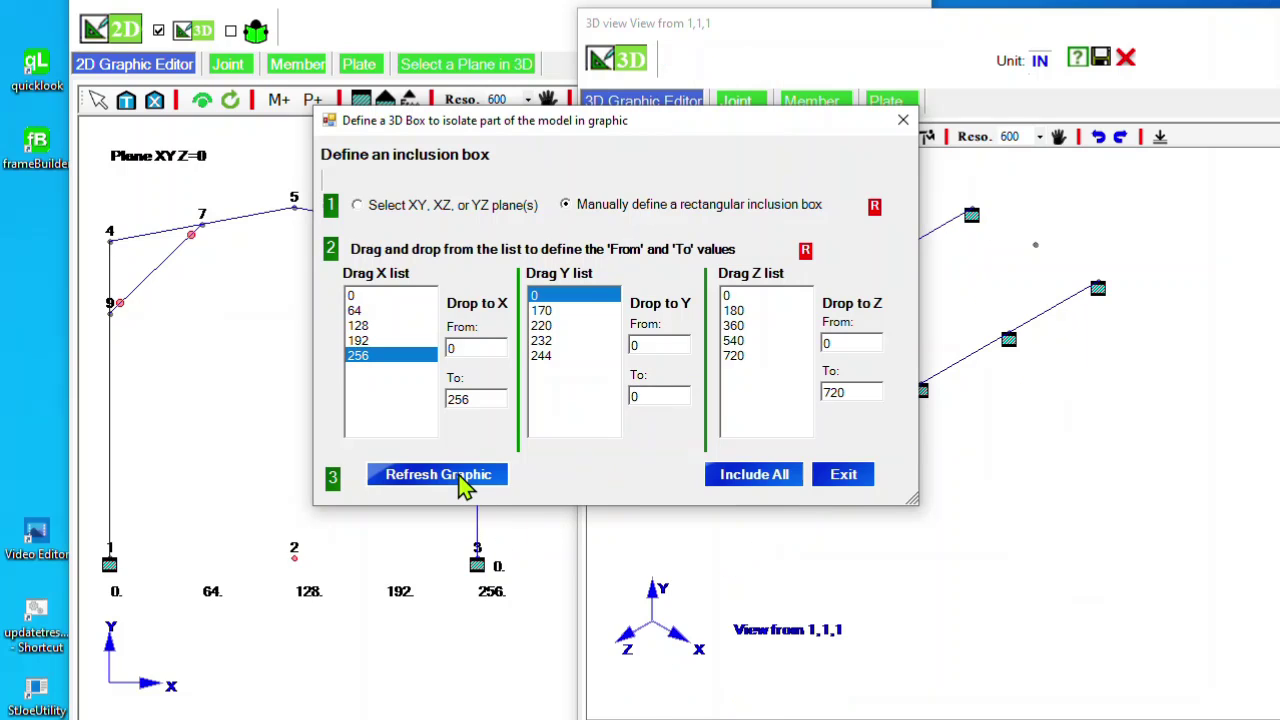
left_click_drag(677, 138, 600, 143)
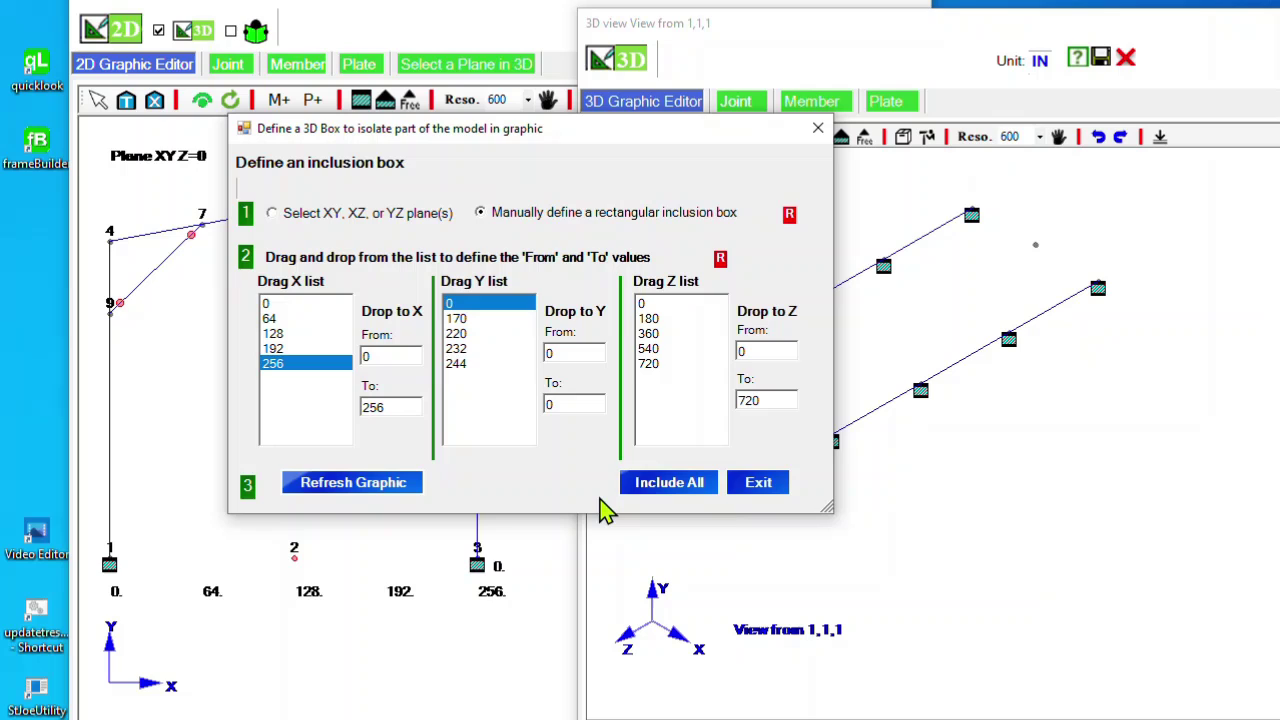
left_click(759, 484)
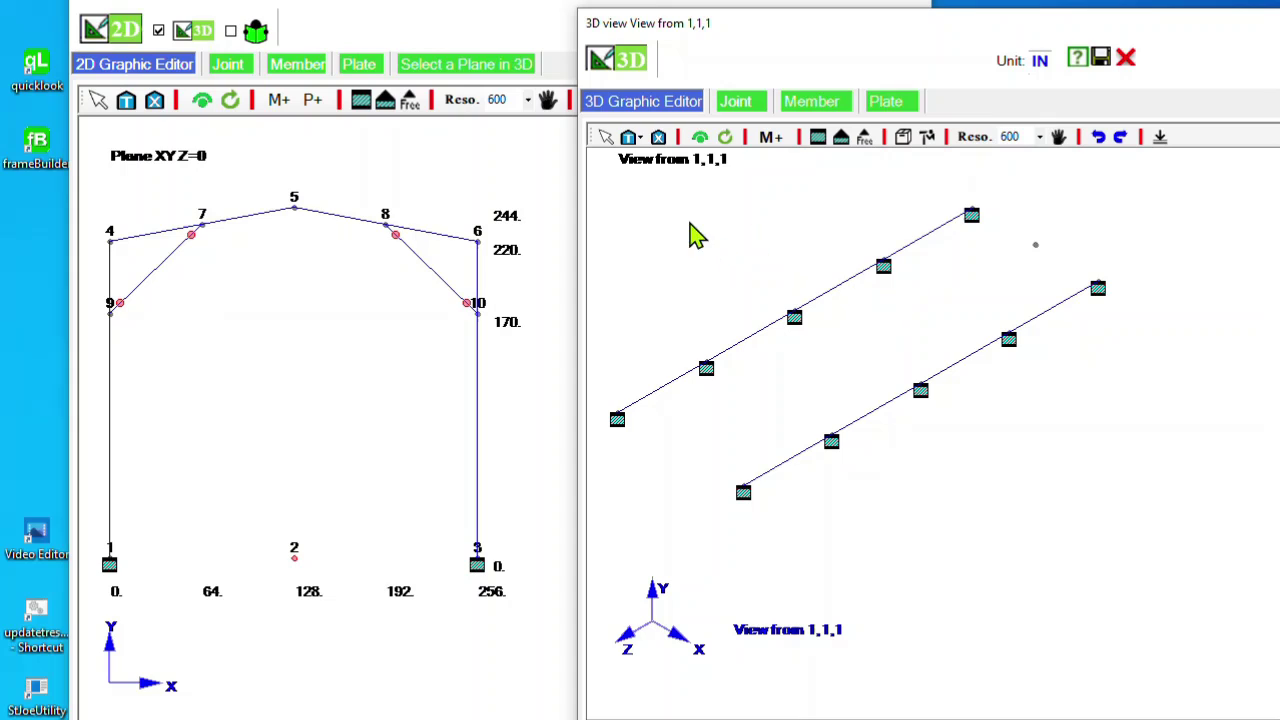
- Tag all the isolated base-level members in the 3D view and remove them
left_click(641, 143)
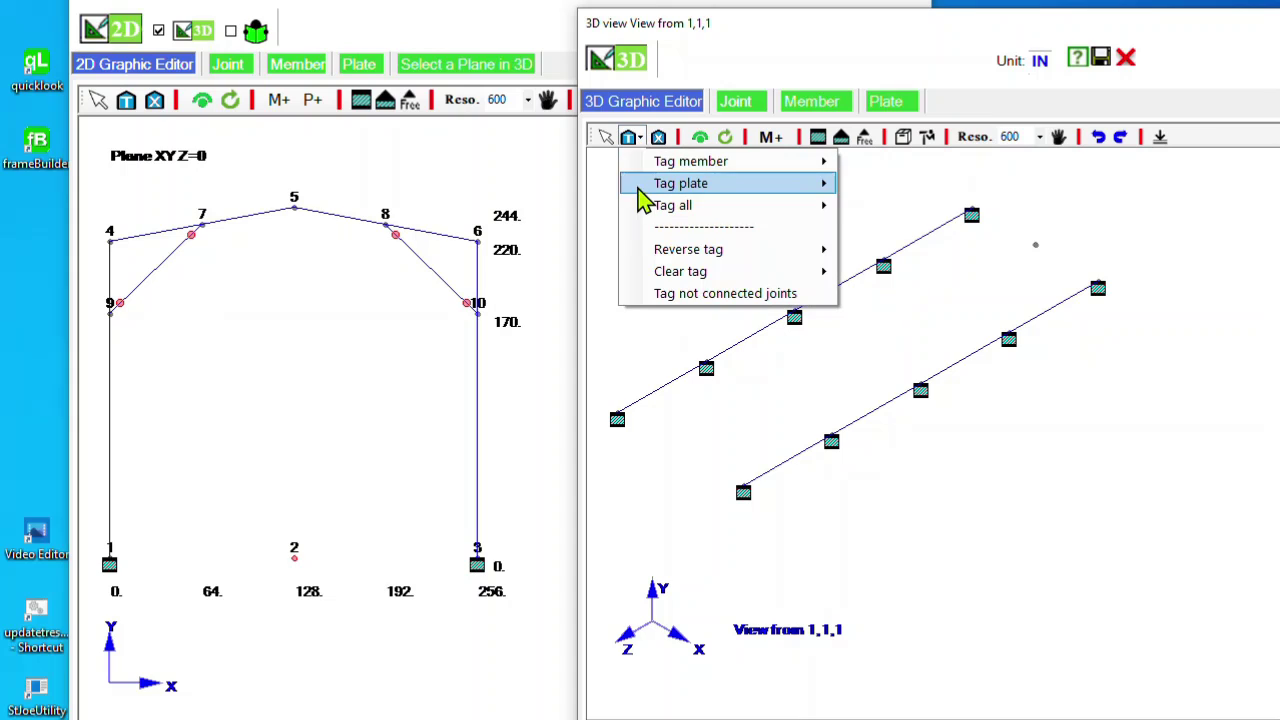
mouse_move(715, 212)
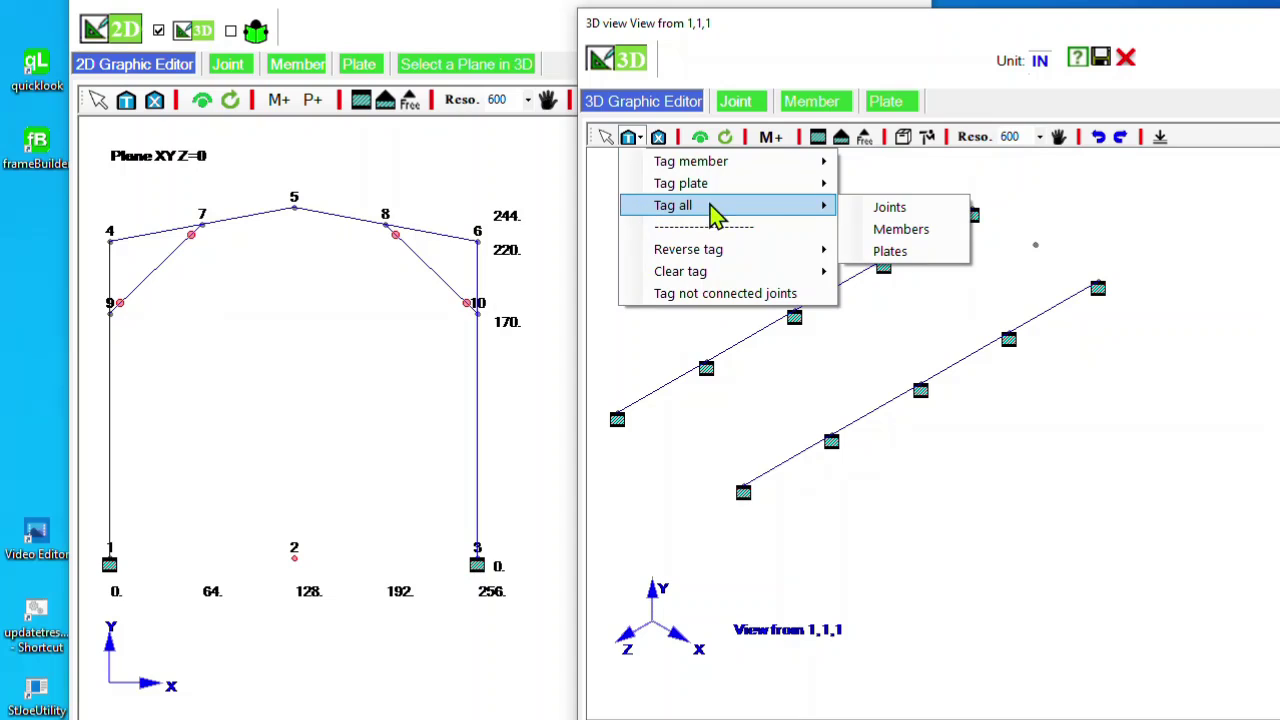
left_click(901, 229)
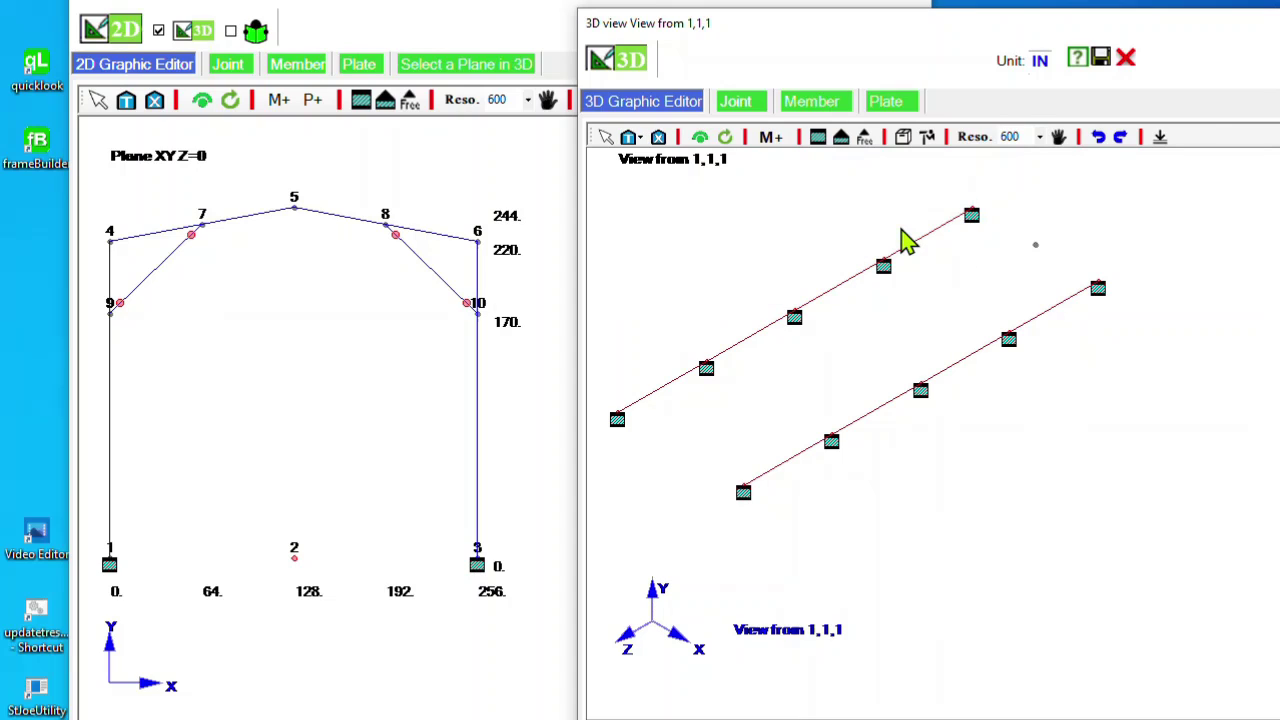
right_click(755, 221)
mouse_move(790, 256)
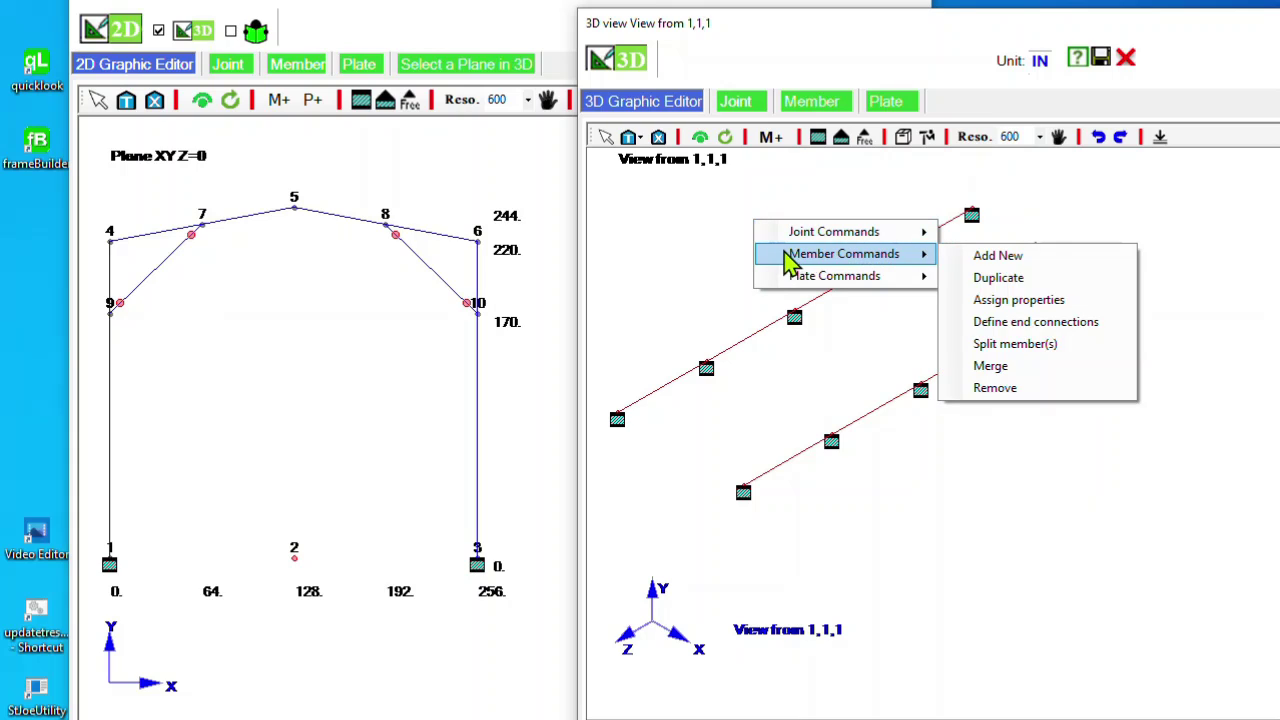
left_click(984, 390)
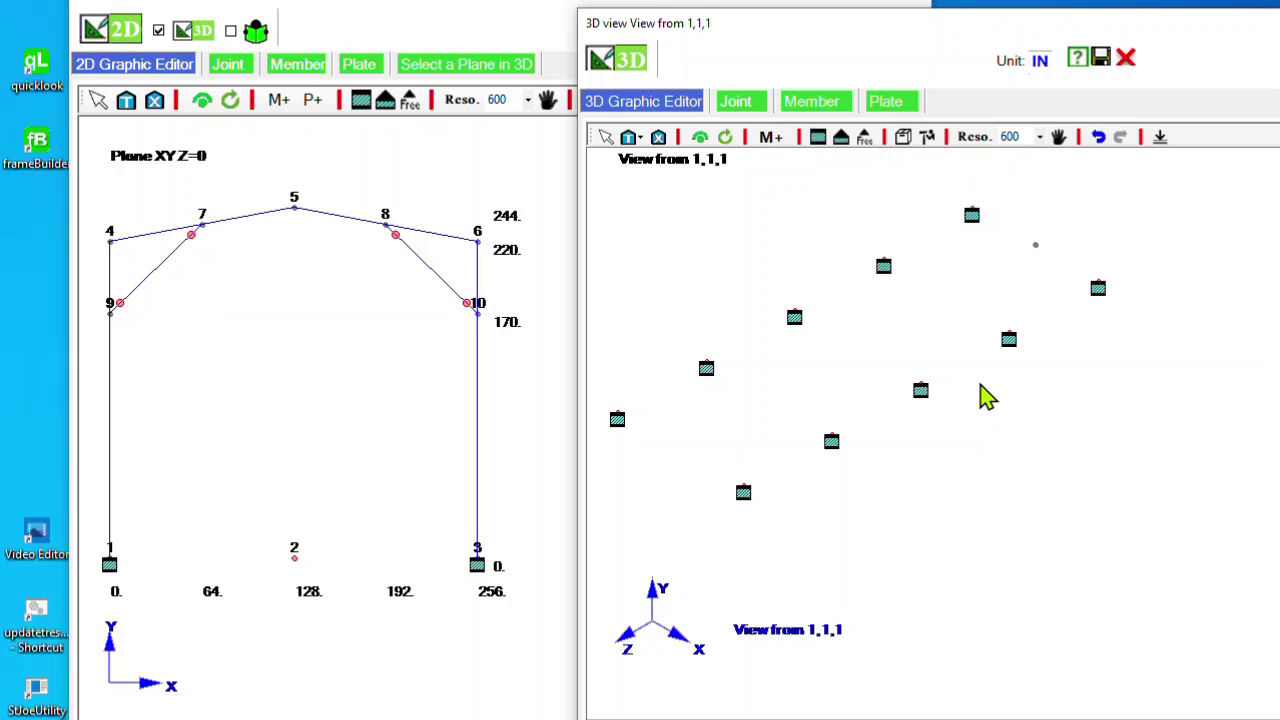
- Show the whole model again in the 3D view by resetting the inclusion box to include everything
left_click(905, 137)
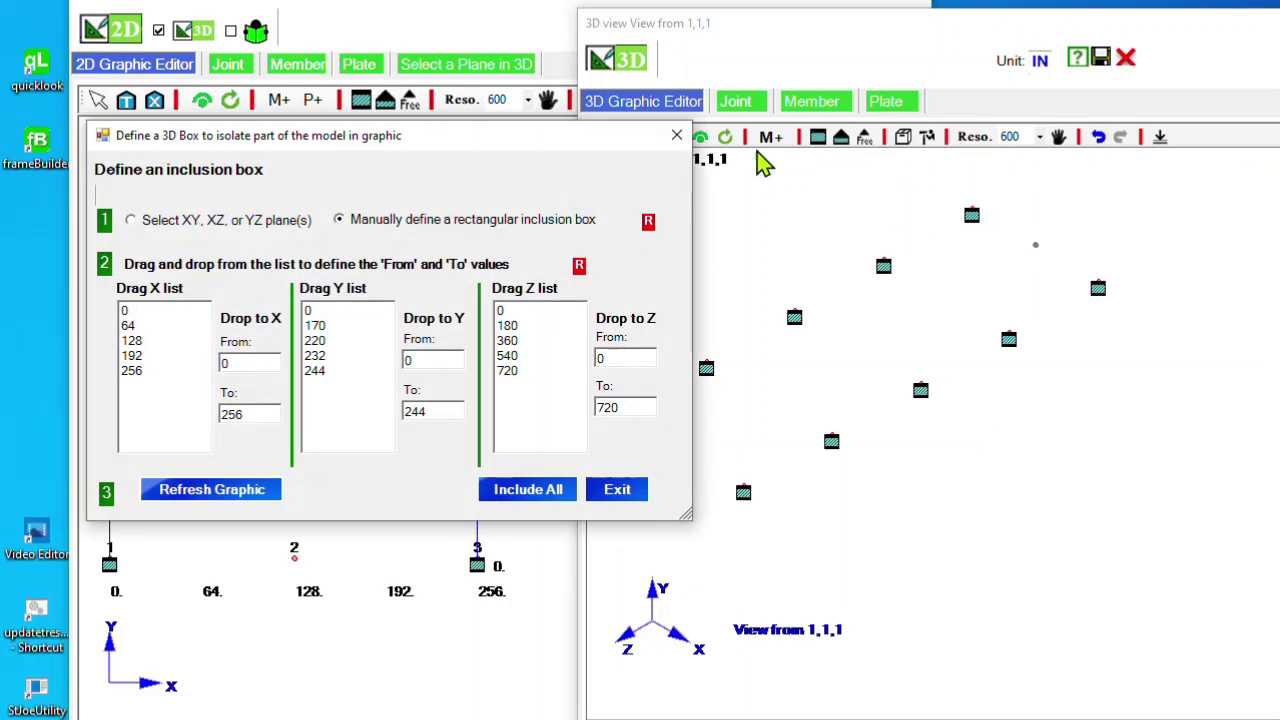
left_click(525, 495)
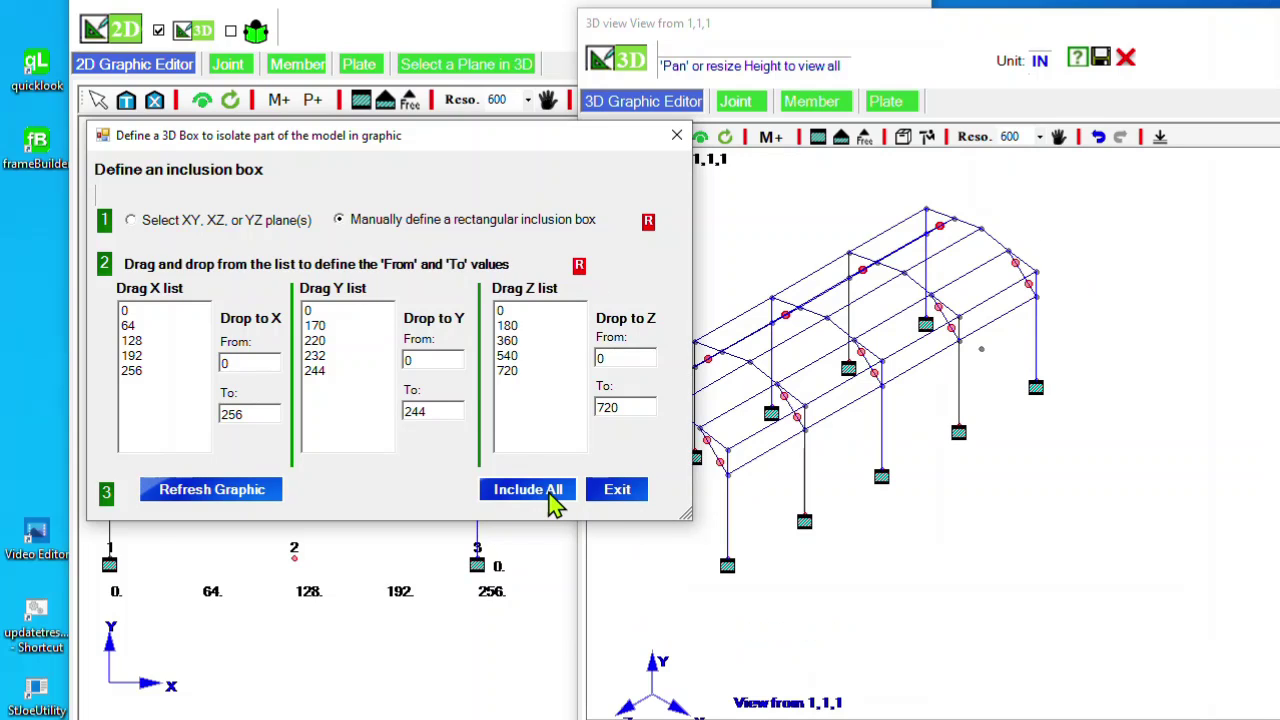
left_click(610, 494)
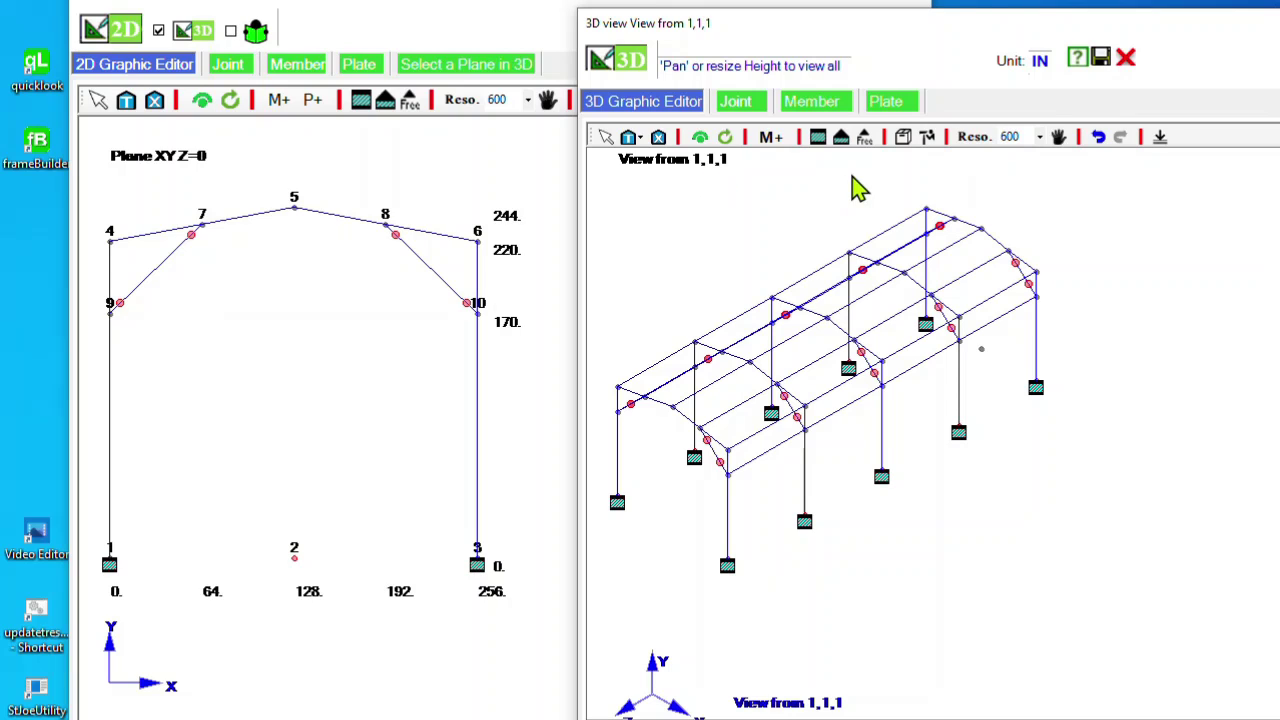
- View the 3D structure in the XY, XZ and ZY planes in turn
left_click(900, 142)
mouse_move(352, 168)
left_mouse_down()
mouse_move(540, 164)
mouse_move(610, 135)
left_mouse_up()
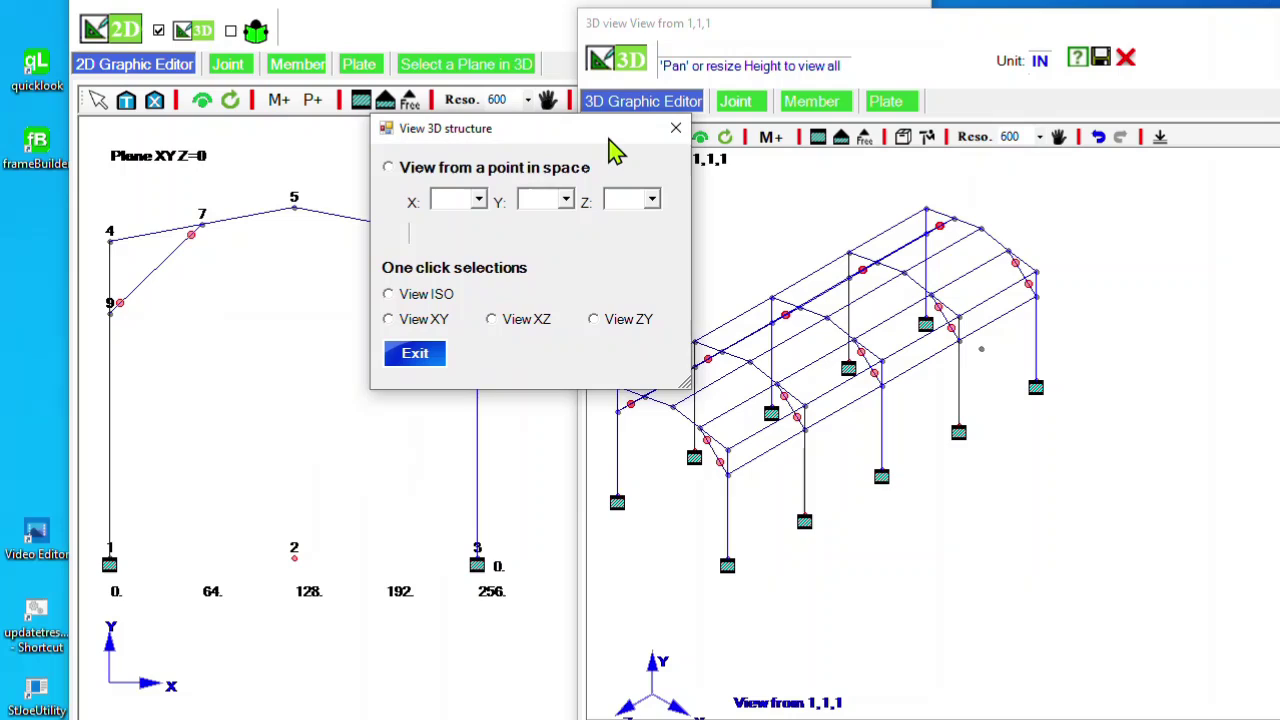
left_click(413, 324)
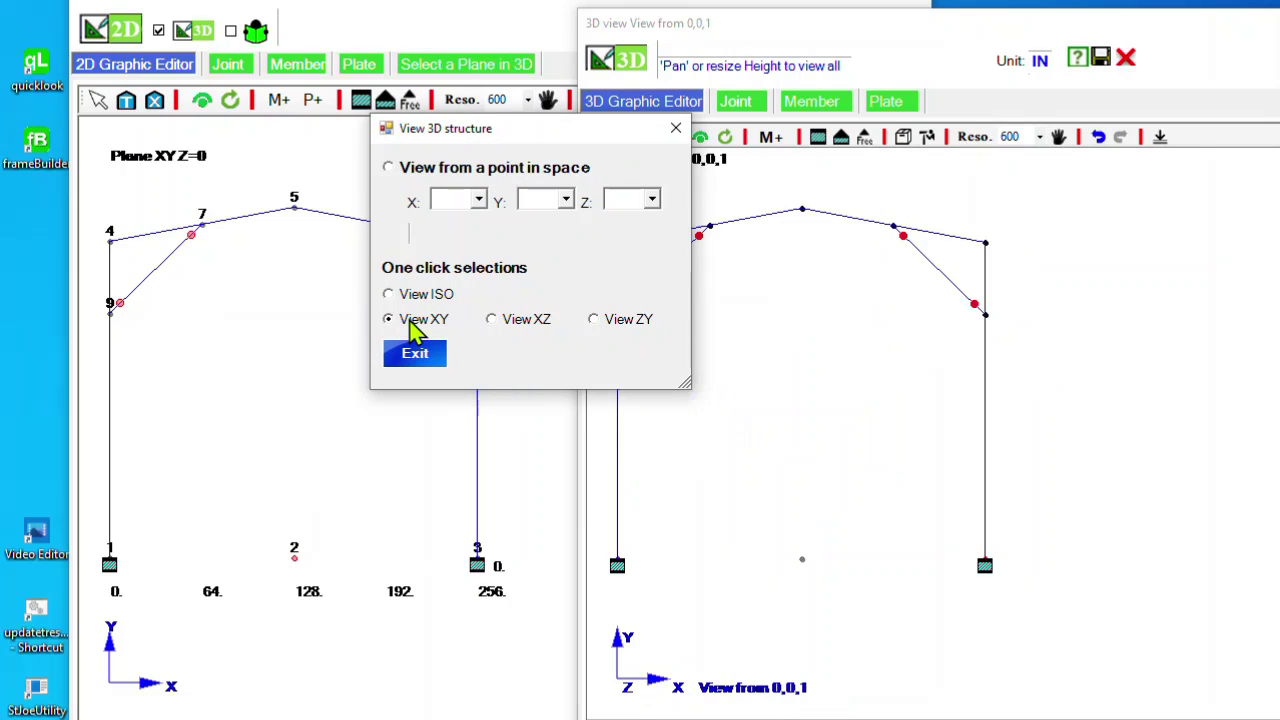
left_click(510, 322)
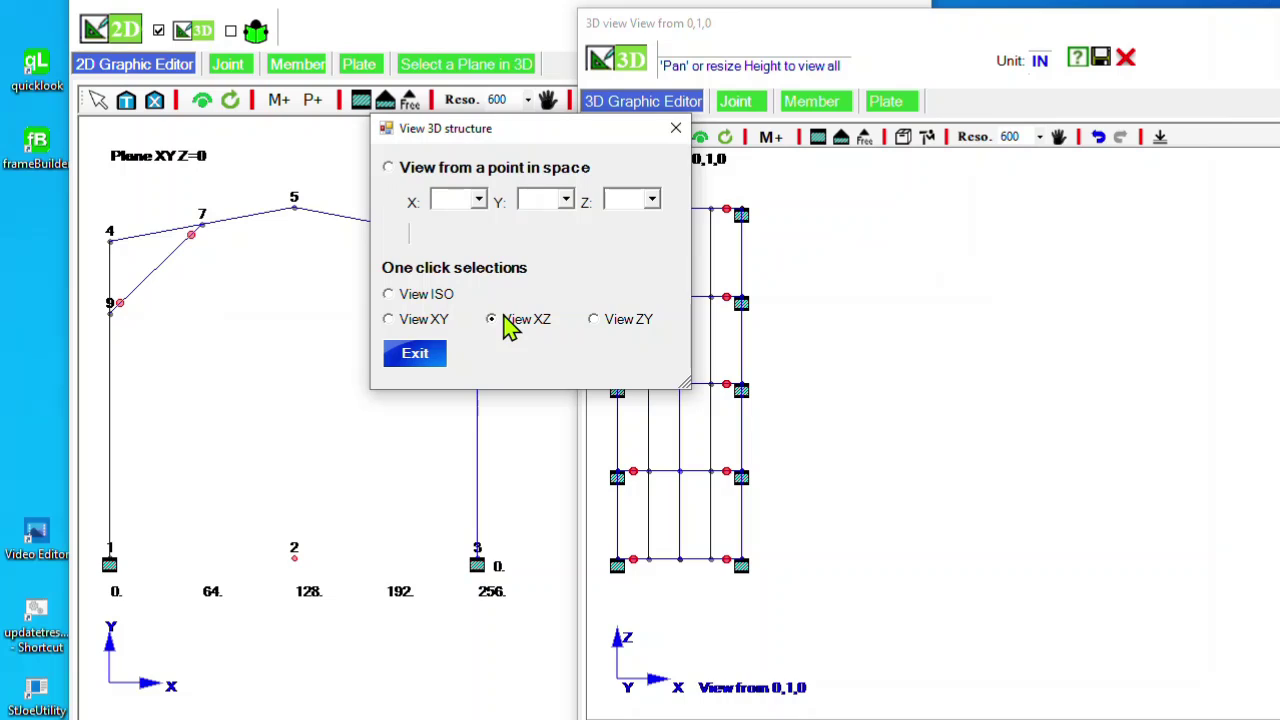
left_click(618, 327)
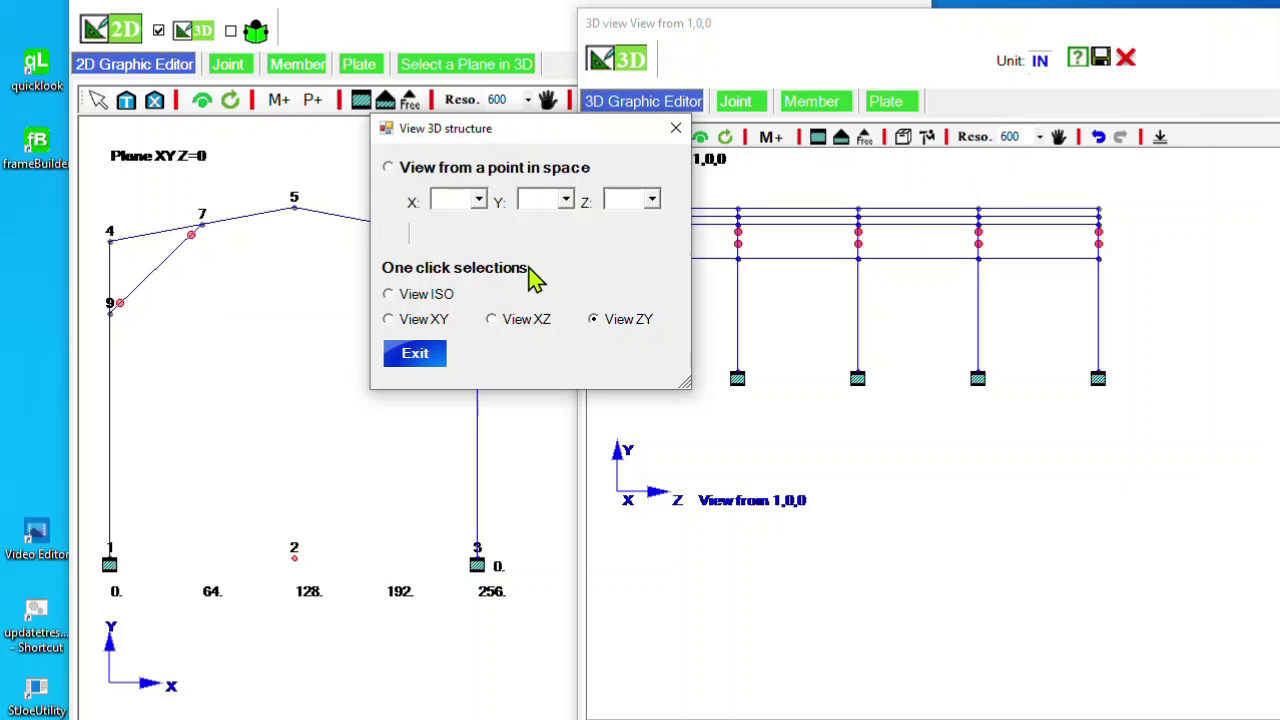
- View the 3D structure from the point in space X 1, Y 1, Z 1
left_click(390, 170)
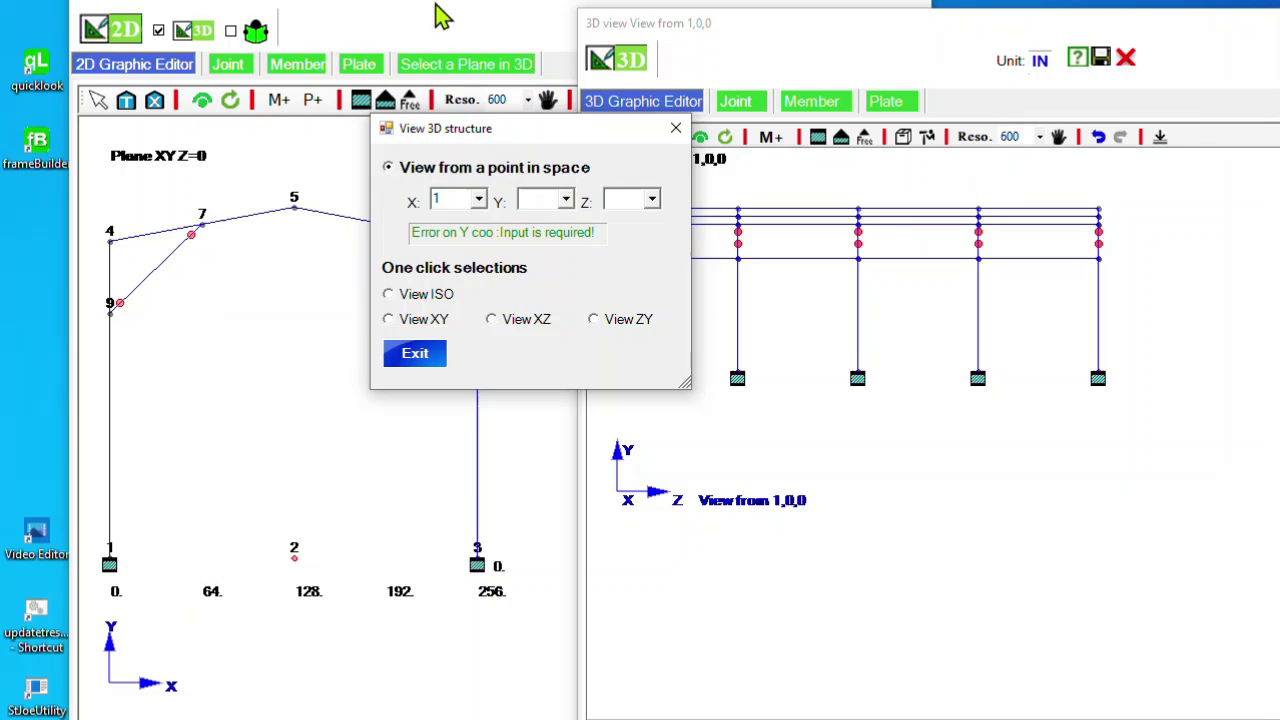
left_click(537, 196)
type("1")
left_click(608, 198)
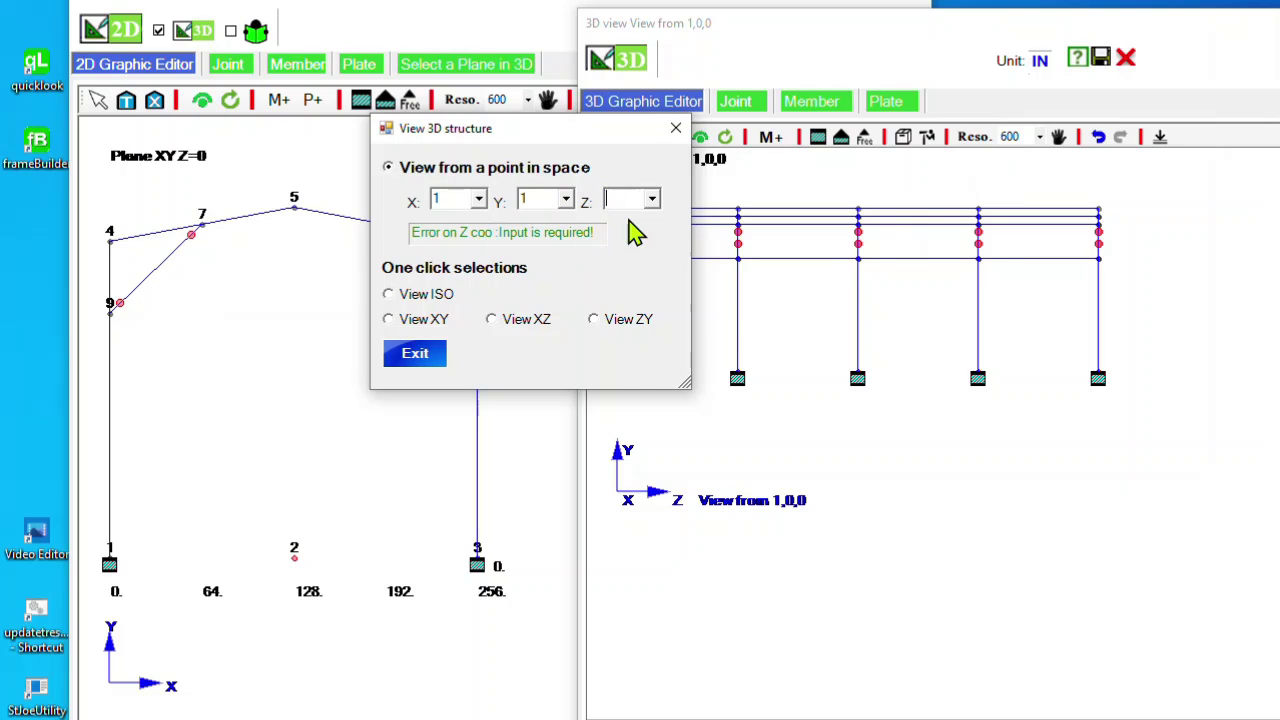
type("1")
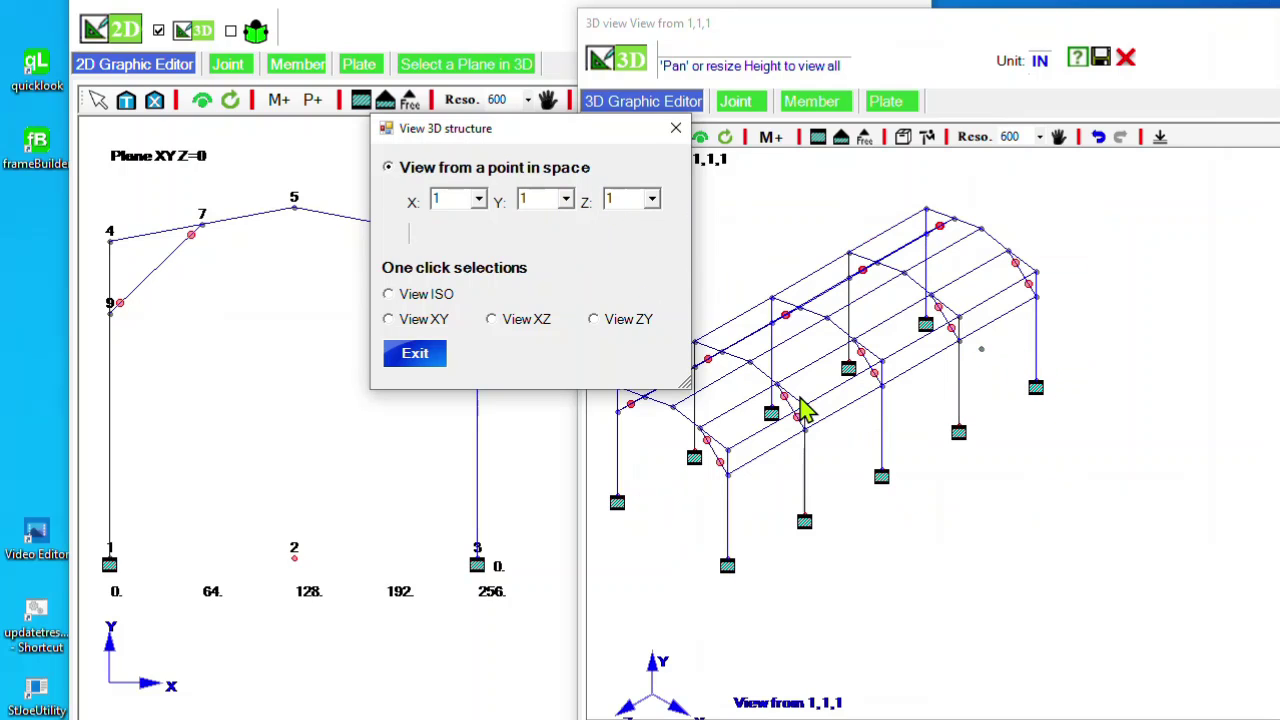
- Change the viewpoint to Z 2, then X to -1, and close the view settings
double_click(609, 199)
type("2")
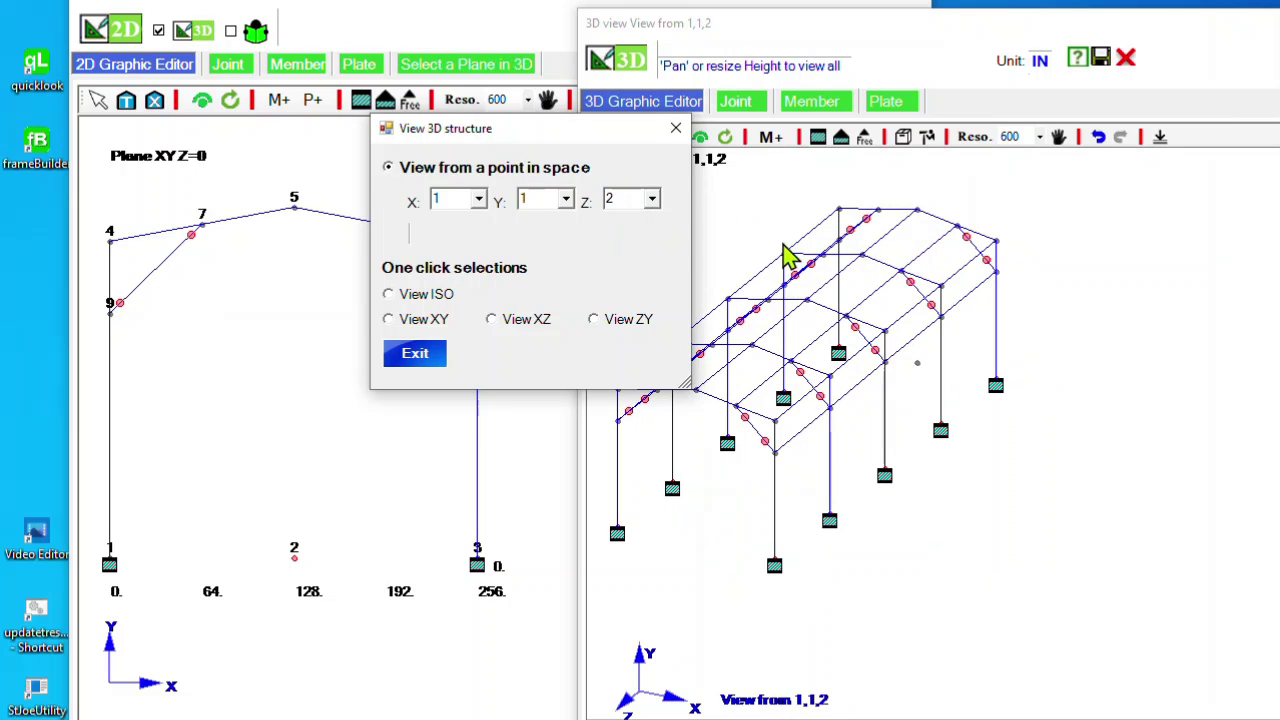
double_click(440, 200)
type("-1")
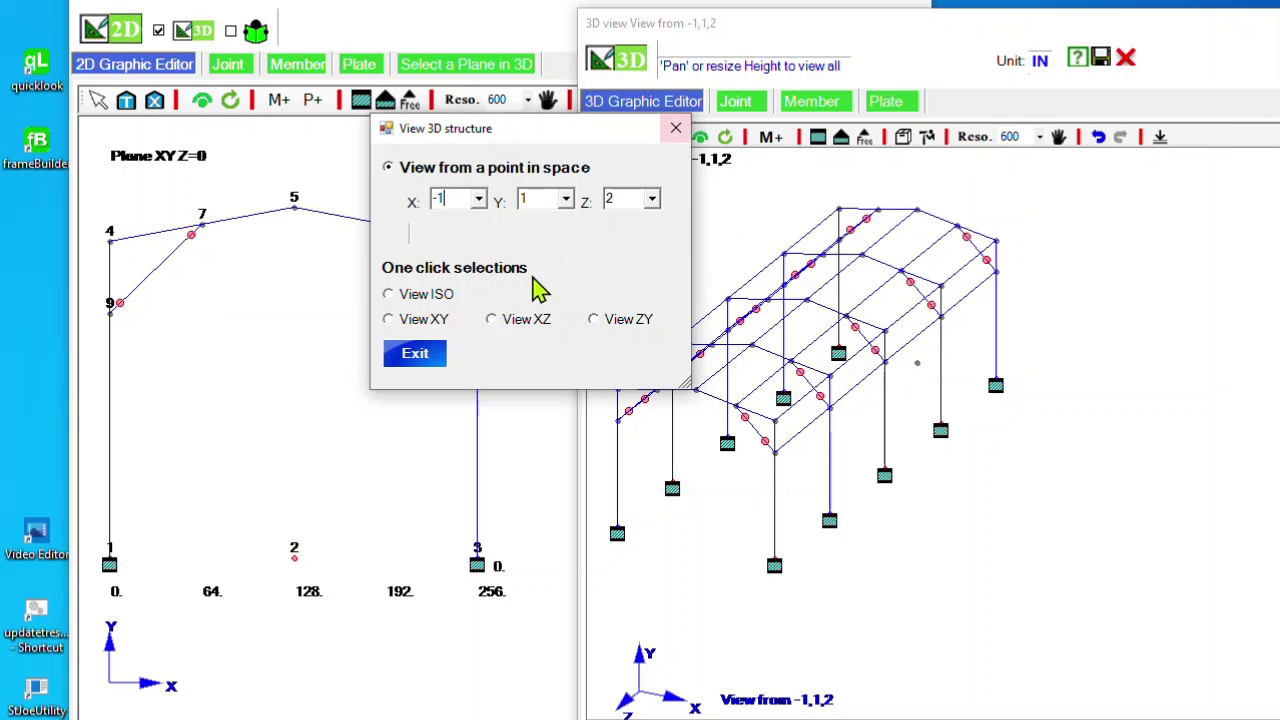
left_click(415, 355)
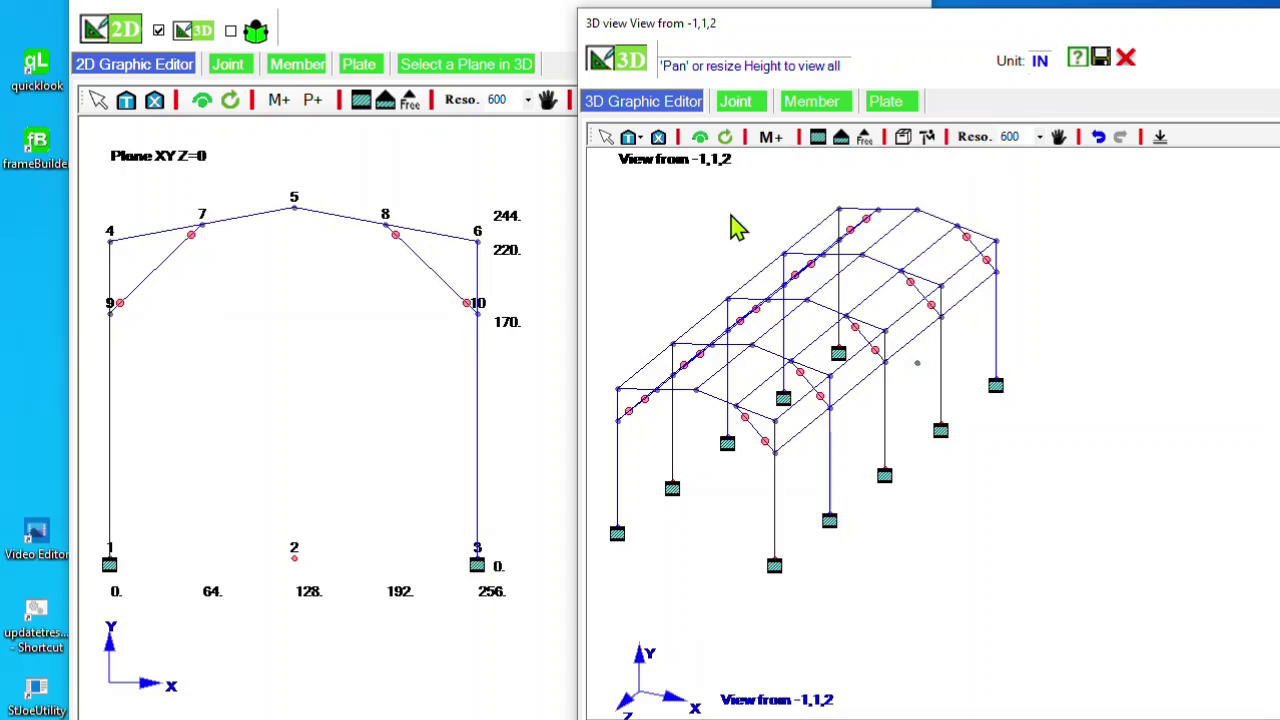
- Tag every member that has no material and assign A36 to the tagged members
left_click(640, 138)
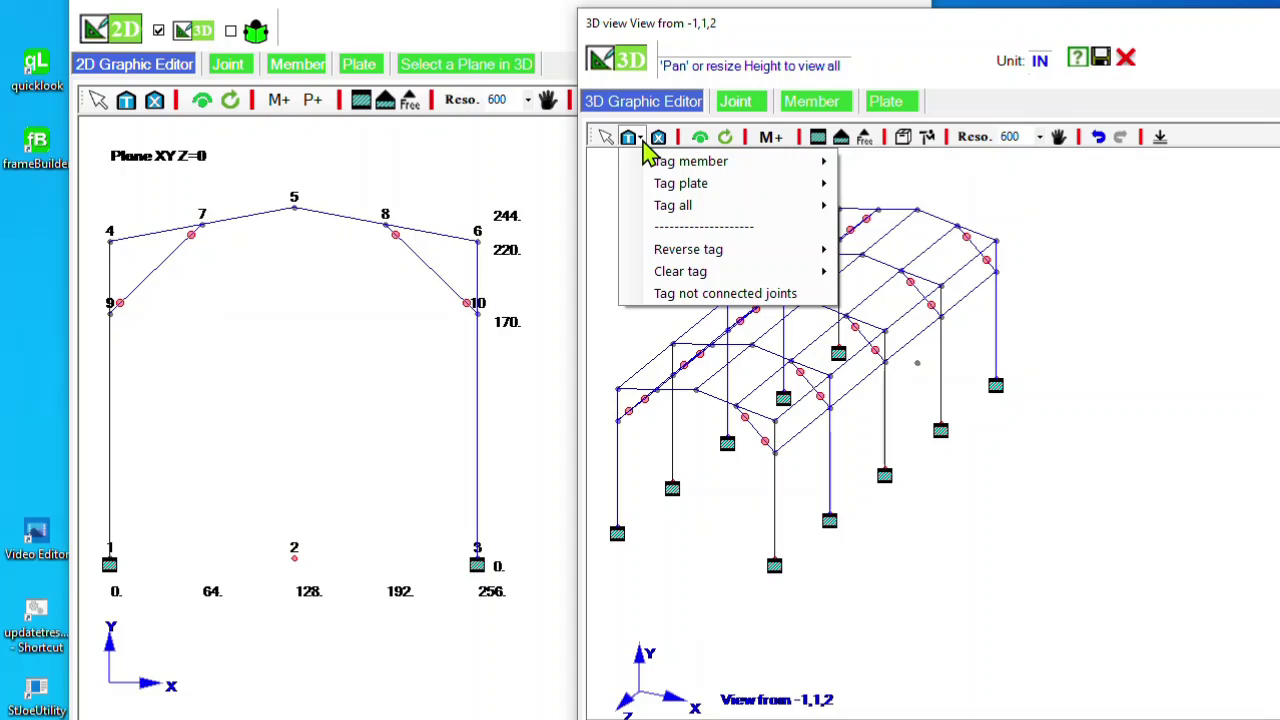
mouse_move(658, 168)
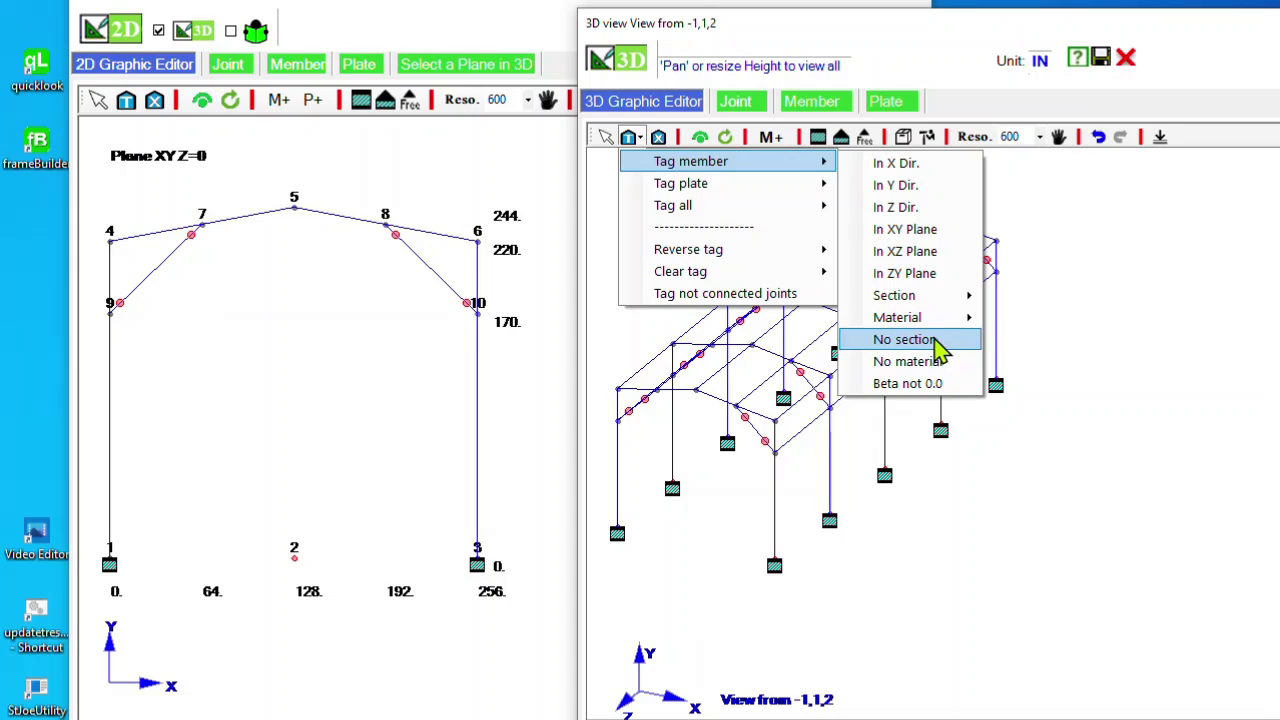
left_click(936, 366)
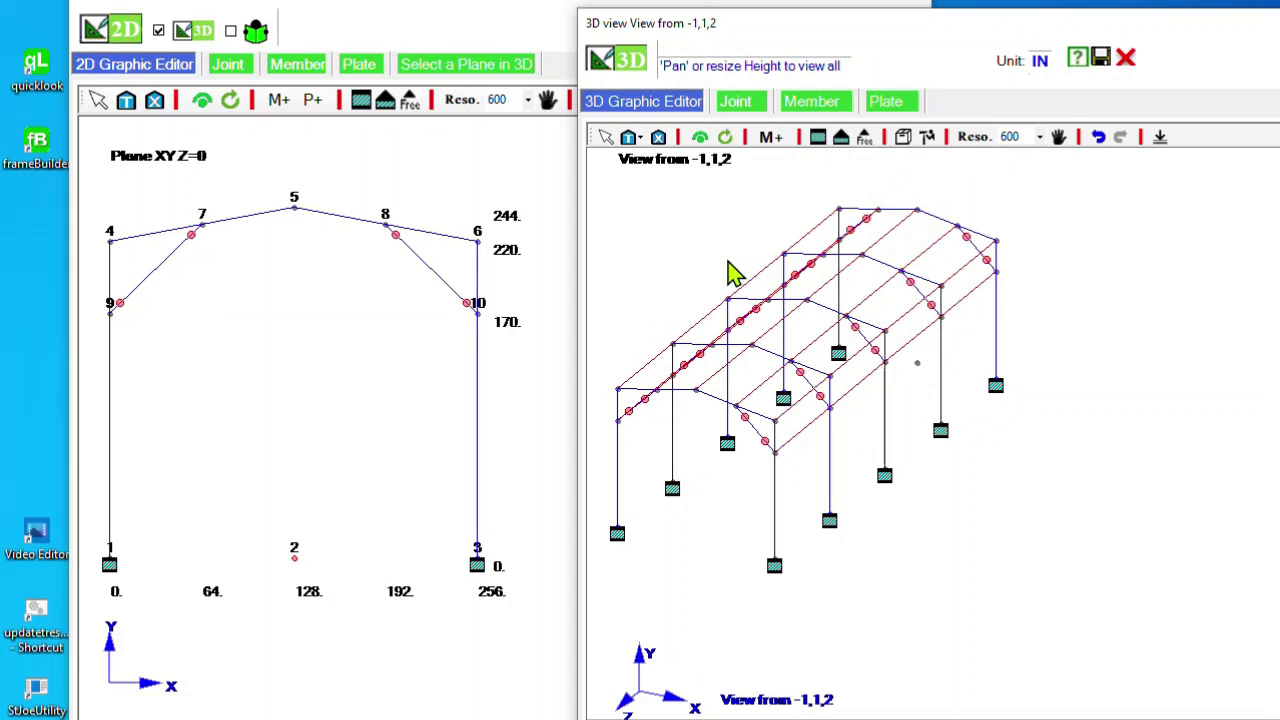
right_click(676, 199)
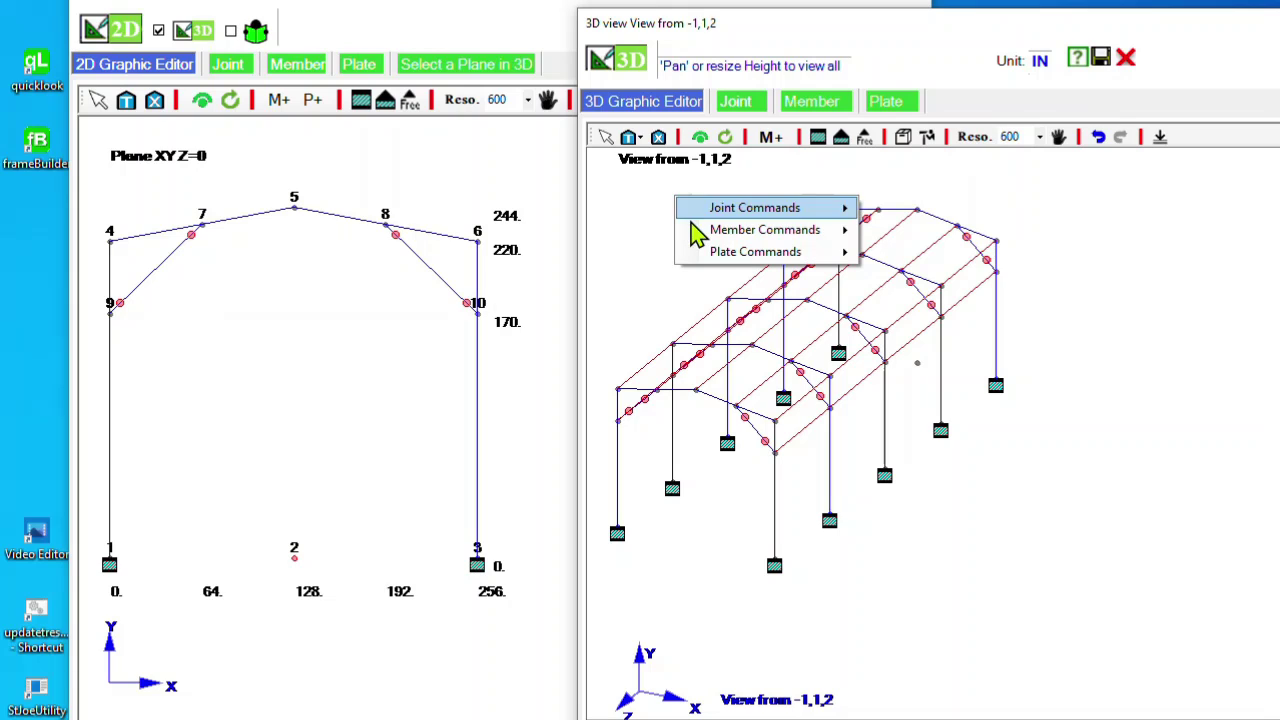
mouse_move(712, 232)
left_click(936, 280)
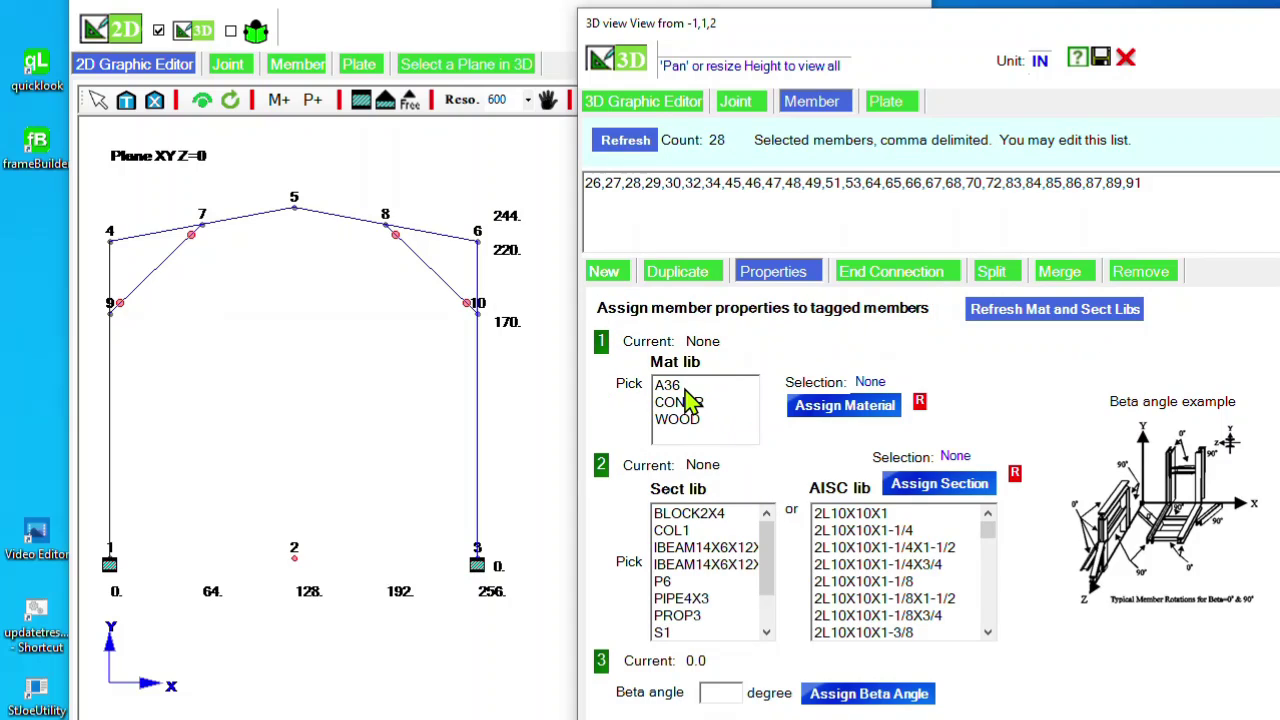
left_click(668, 388)
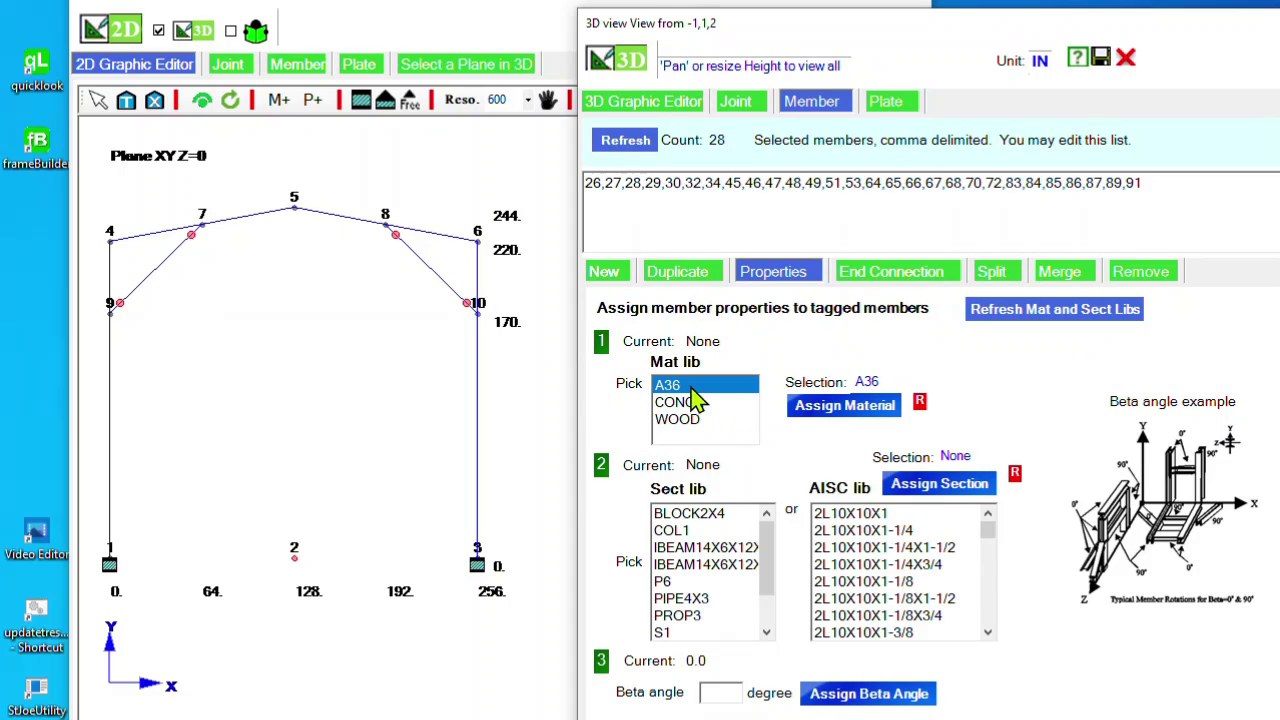
left_click(833, 413)
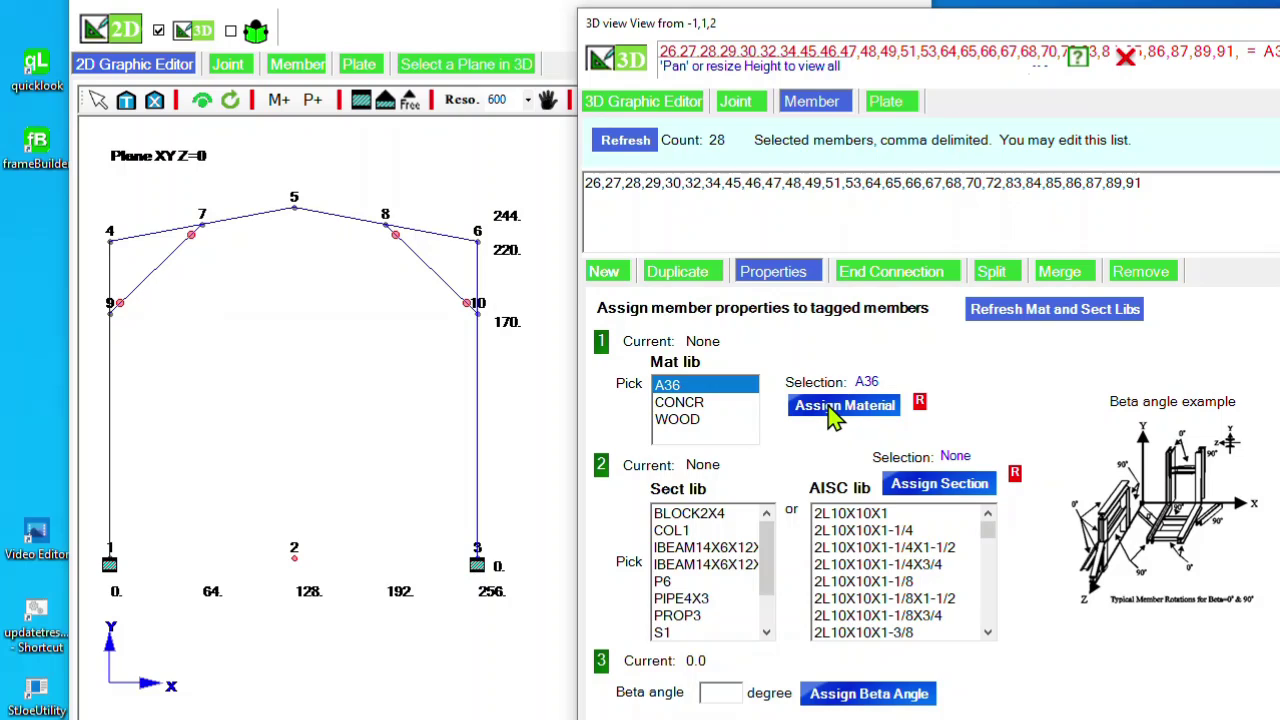
- Assign the AISC section W10X22 to the tagged members
left_click(896, 550)
key("w")
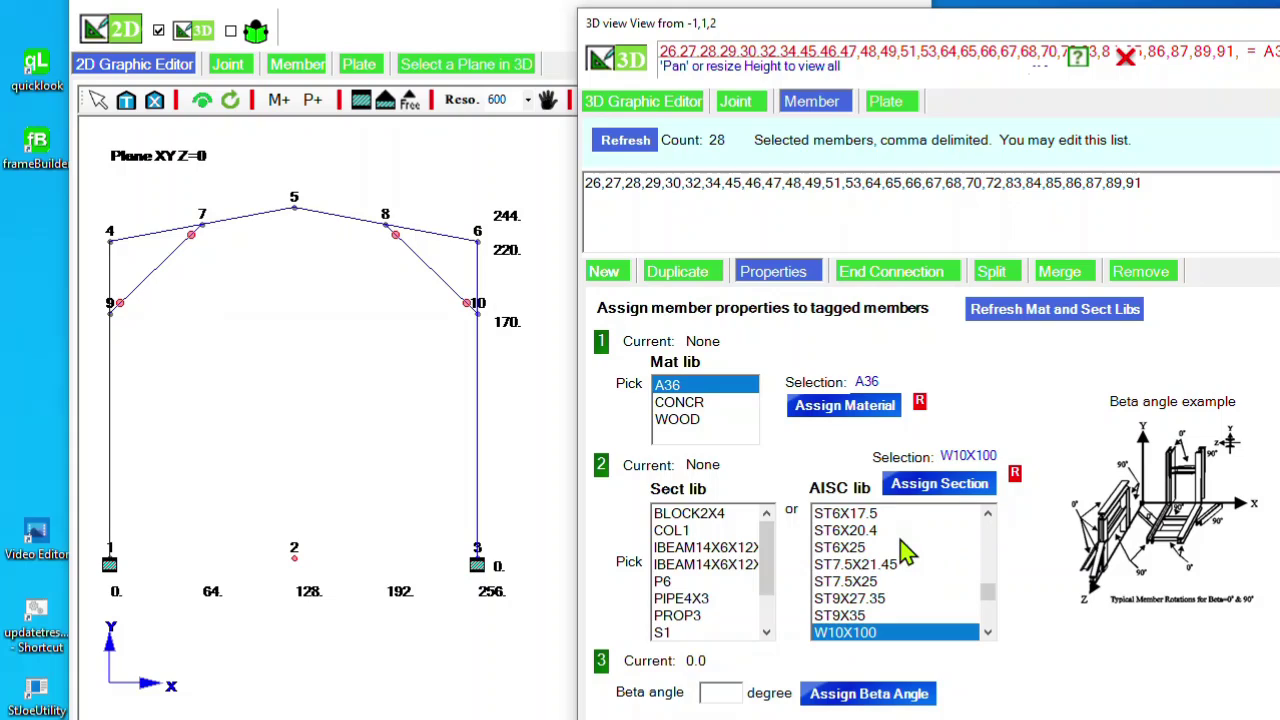
left_click(988, 616)
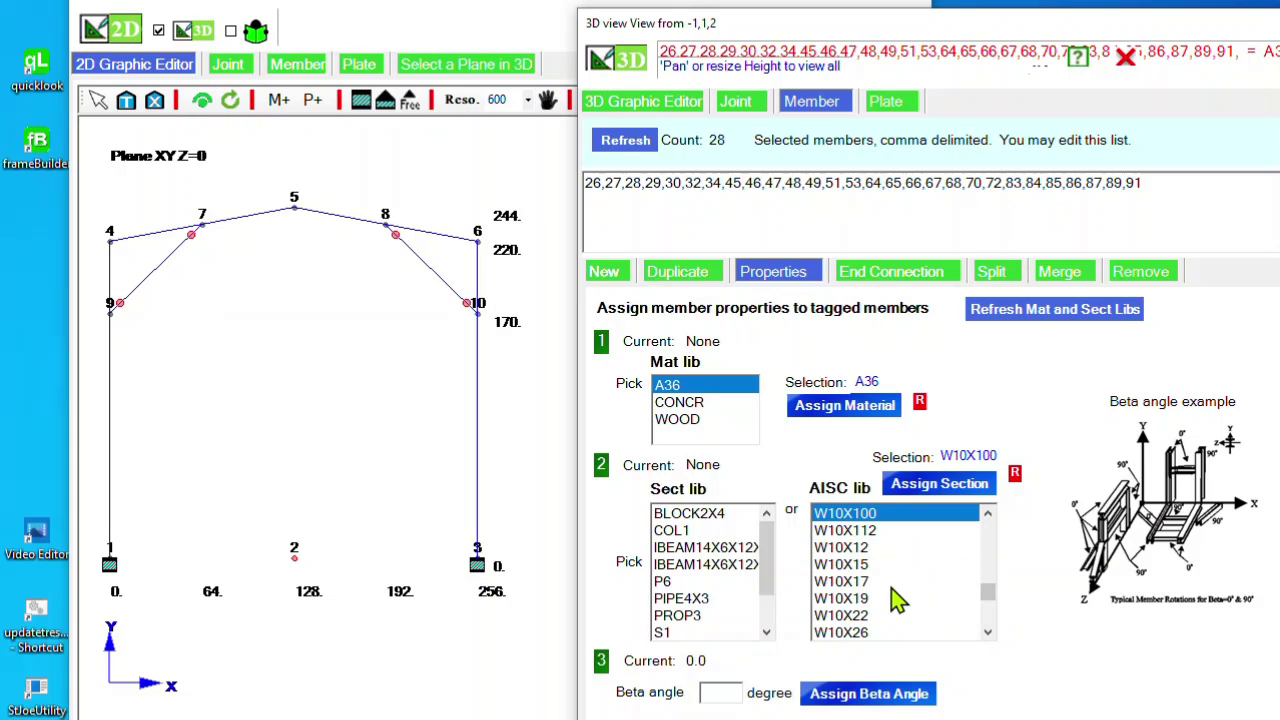
left_click(872, 616)
left_click(918, 488)
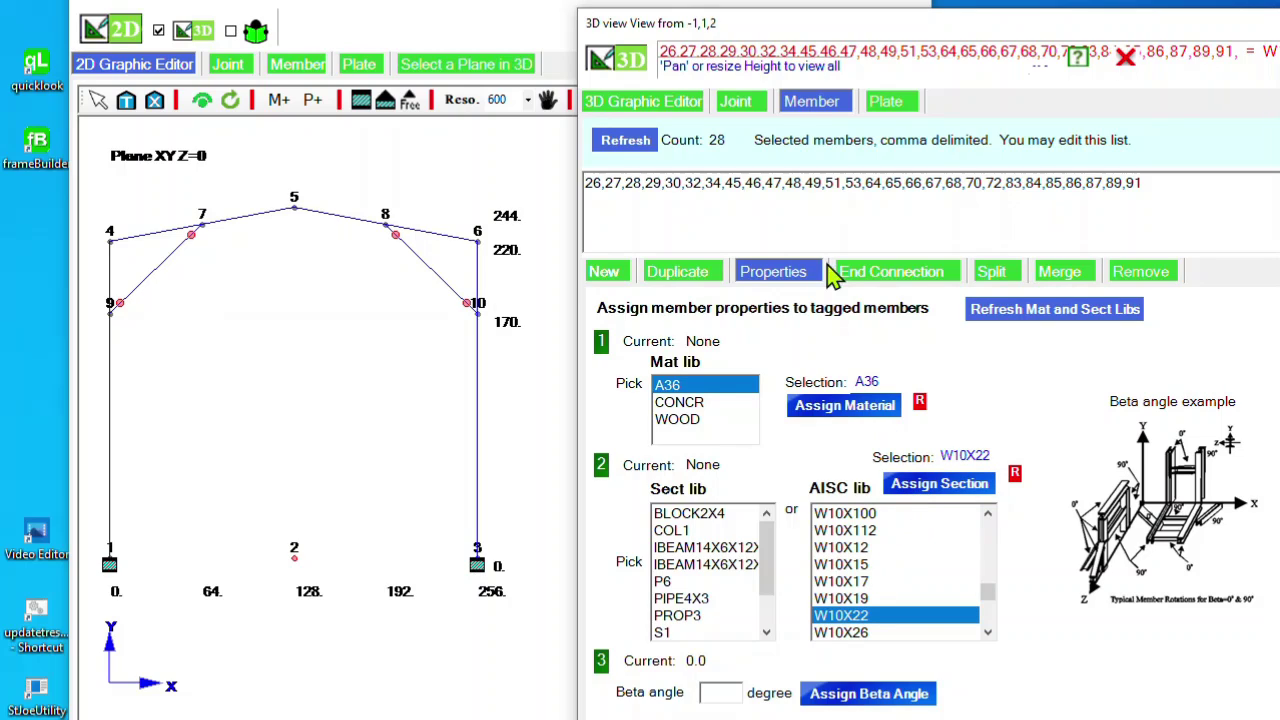
- Switch to the 2D editor, run the model completeness check and dismiss its message
left_click(480, 183)
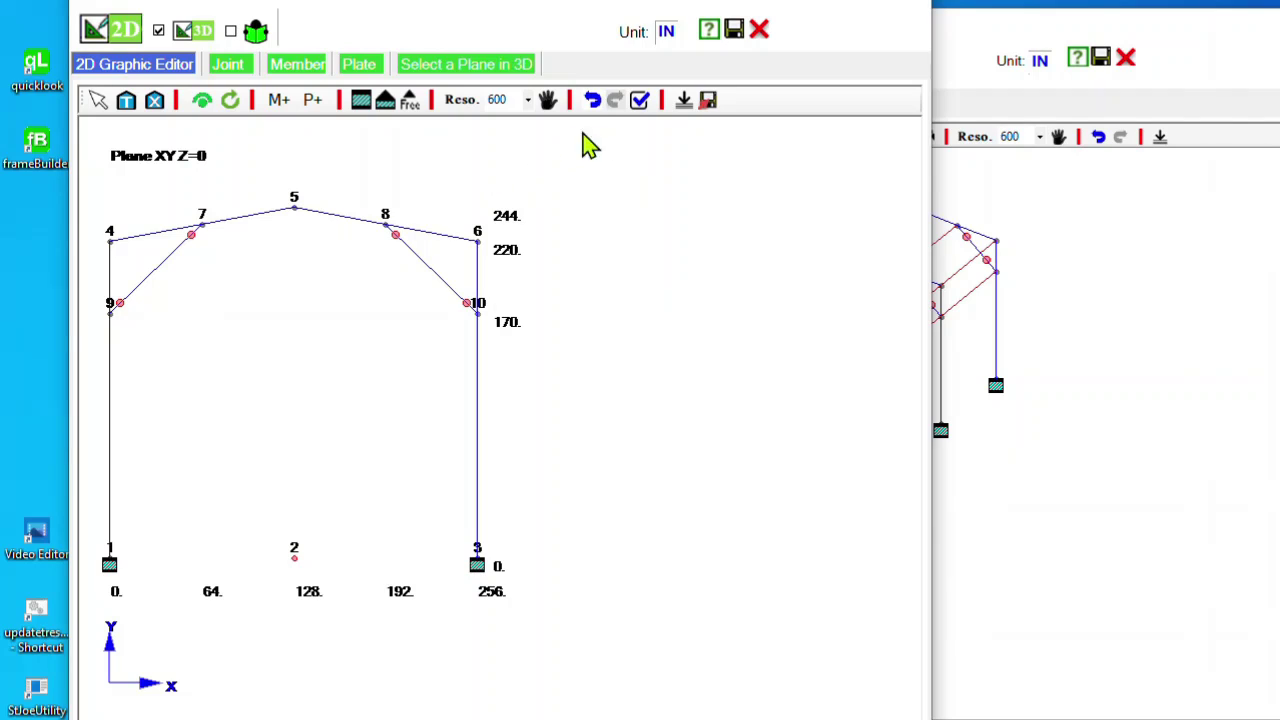
left_click(638, 104)
left_click_drag(811, 462, 627, 212)
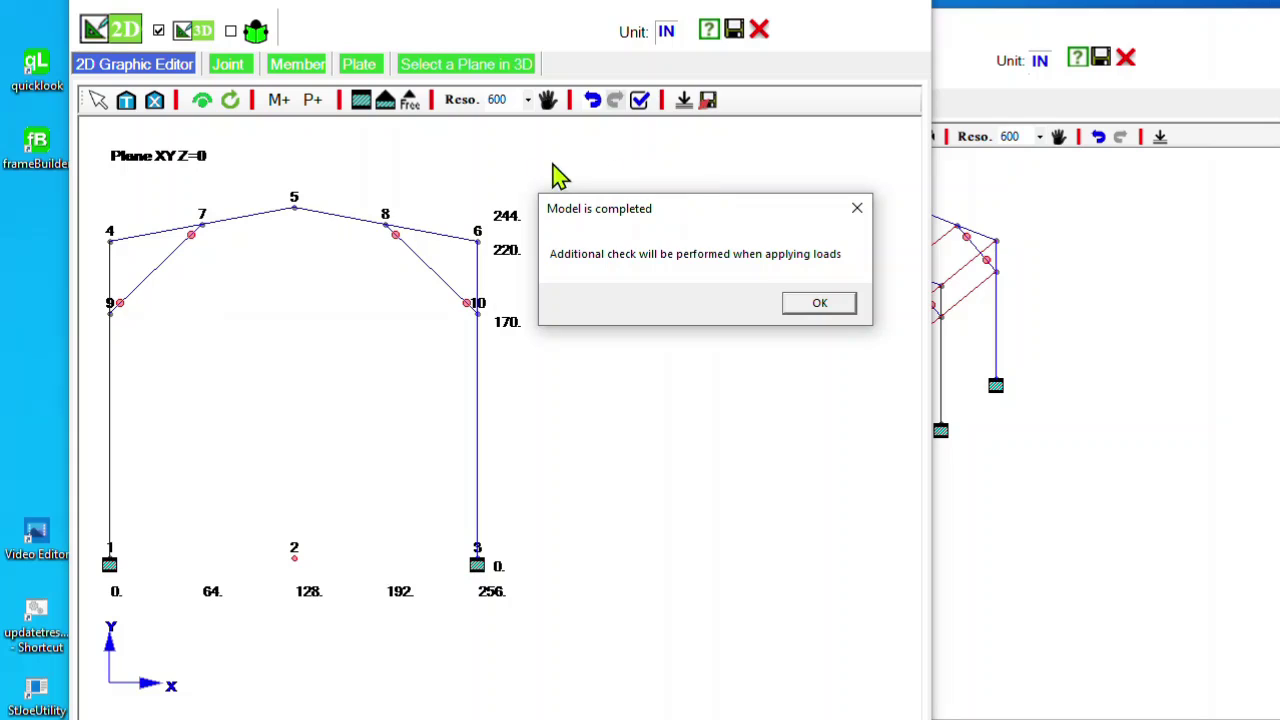
left_click(820, 305)
- Save the model under a new file name in the 3DF_42J_HallWay sample folder
left_click(708, 102)
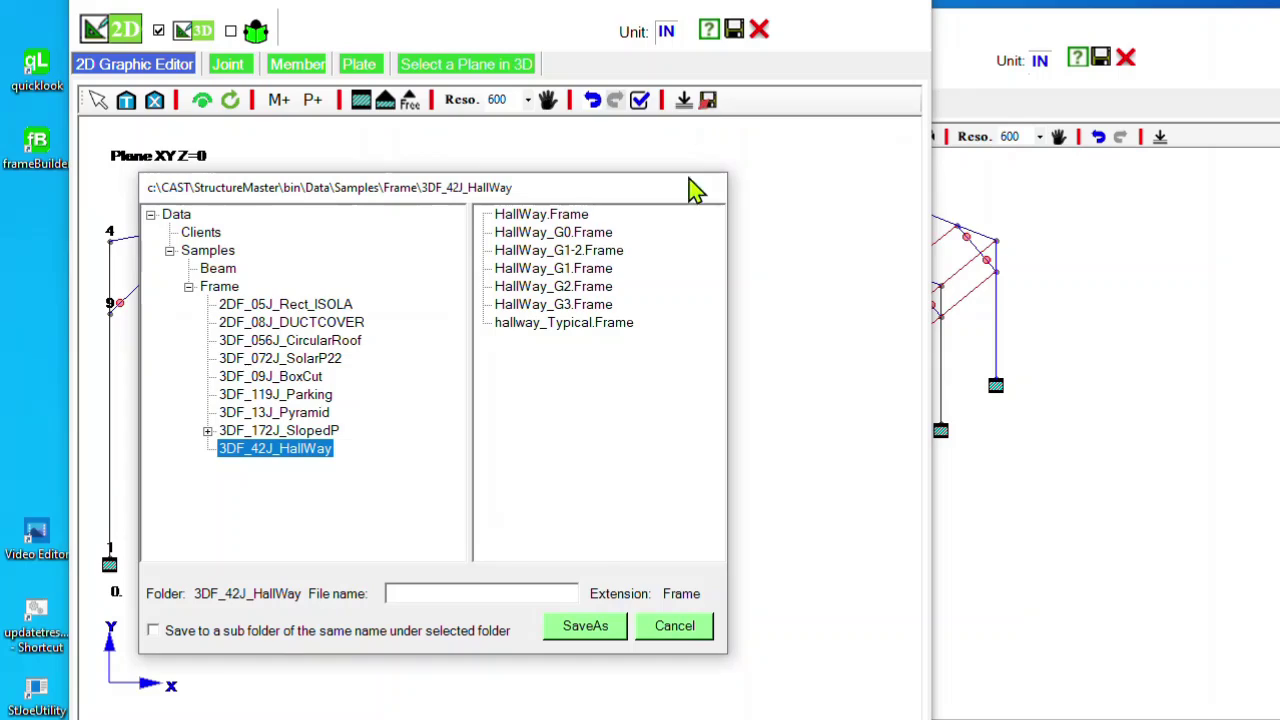
left_click(497, 595)
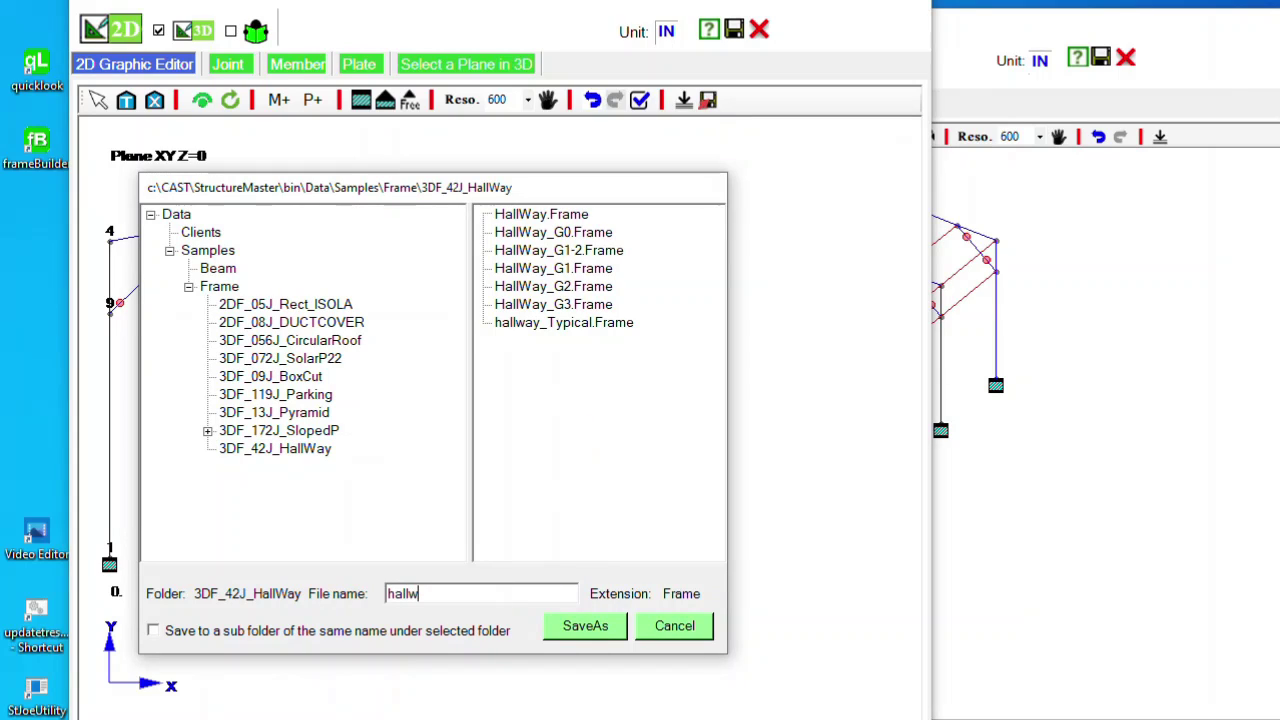
left_click(590, 626)
left_click(876, 558)
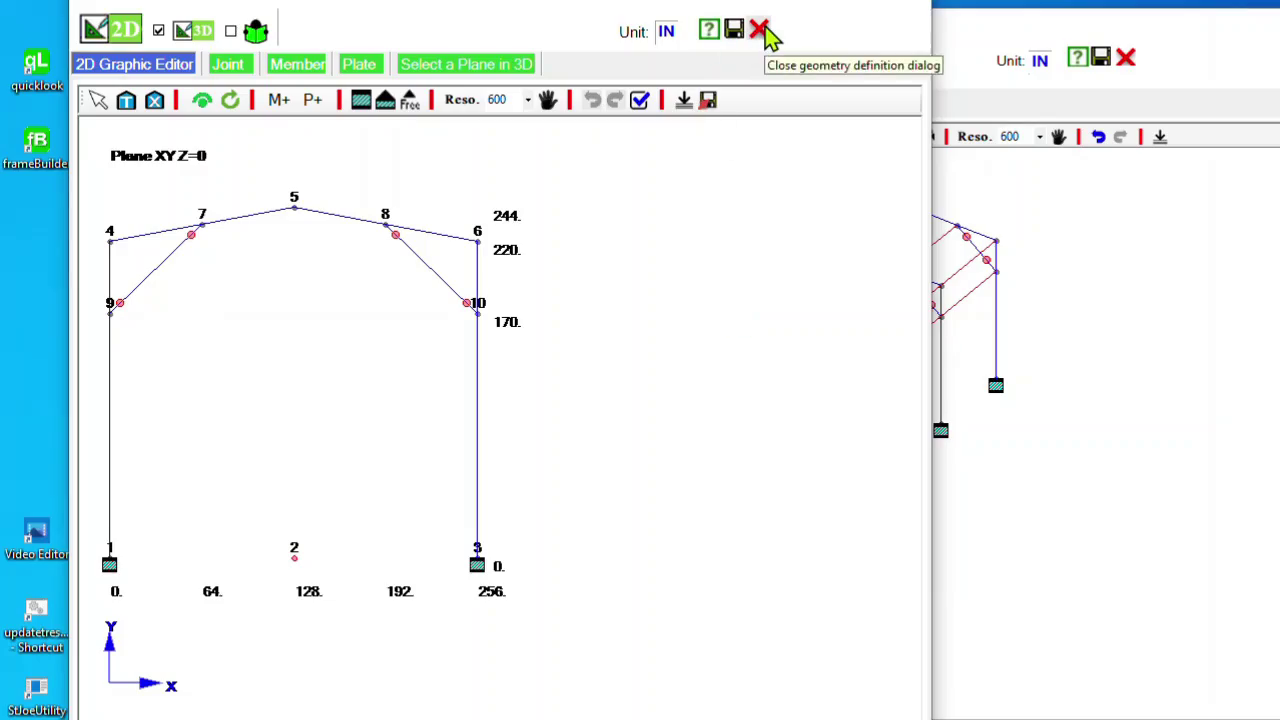